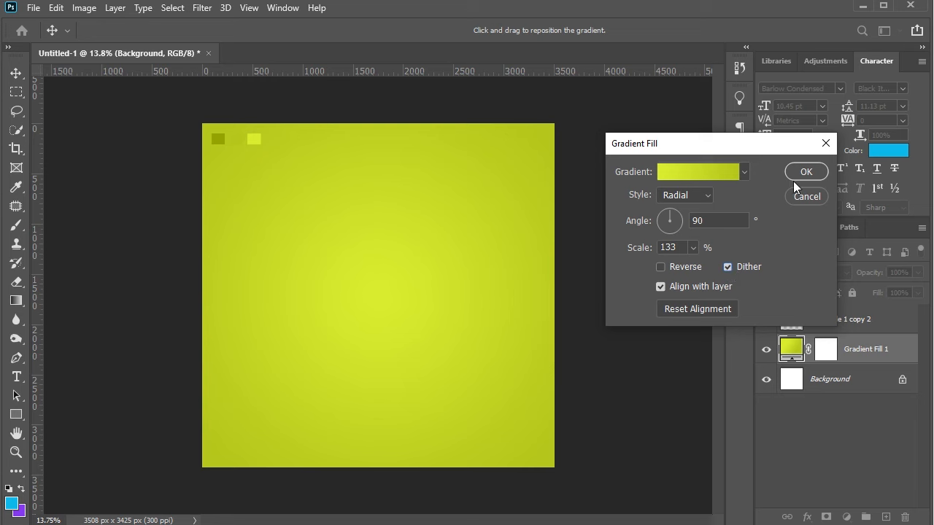
Step: Apply the radial gradient fill to the background at 90° and 133% scale
click(801, 172)
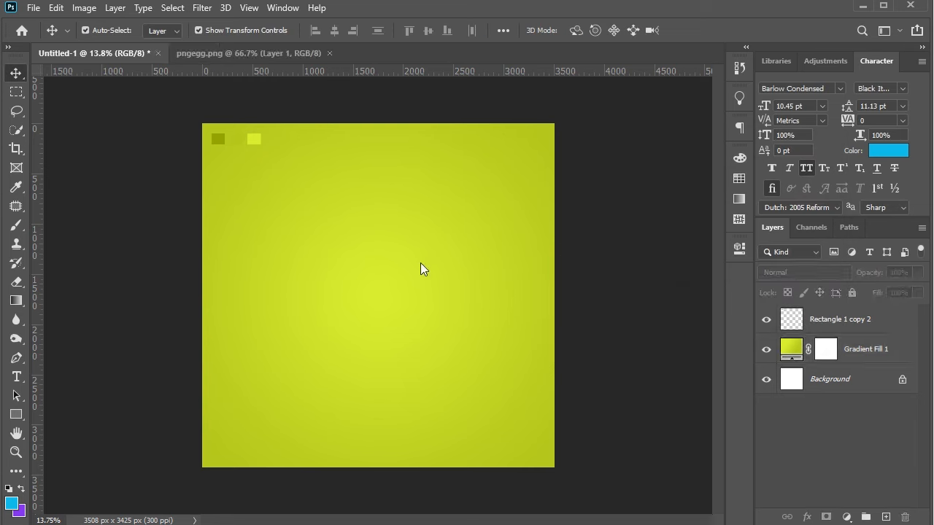
Step: Bring the watch image into the Untitled-1 design and enlarge it to about 237% in the middle of the canvas
drag(351, 274, 375, 295)
key(ctrl+t)
drag(378, 262, 388, 221)
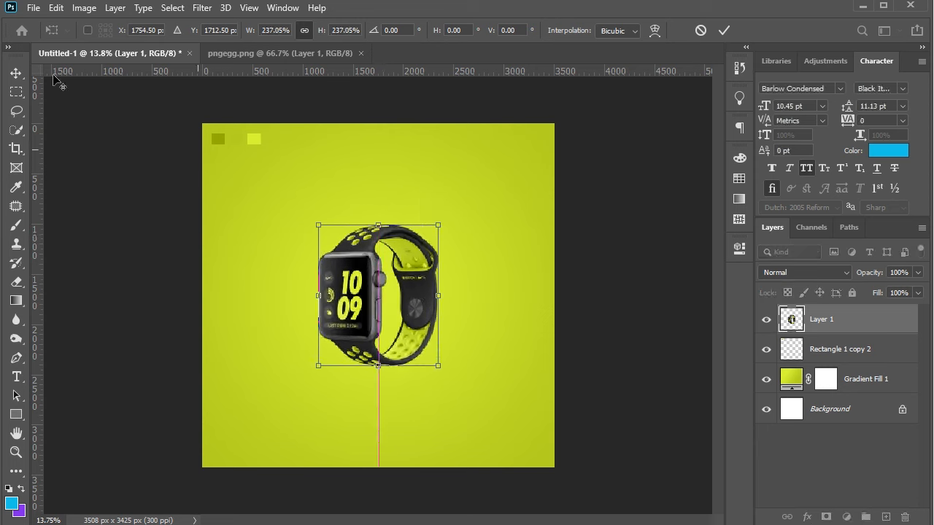
click(16, 73)
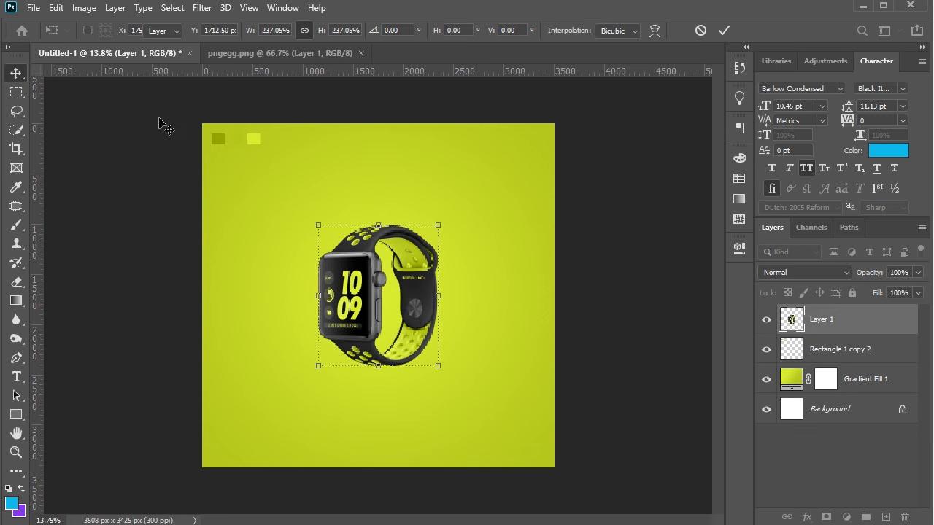
Step: Align the watch to the centre of the whole canvas and clear the selection
key(ctrl+a)
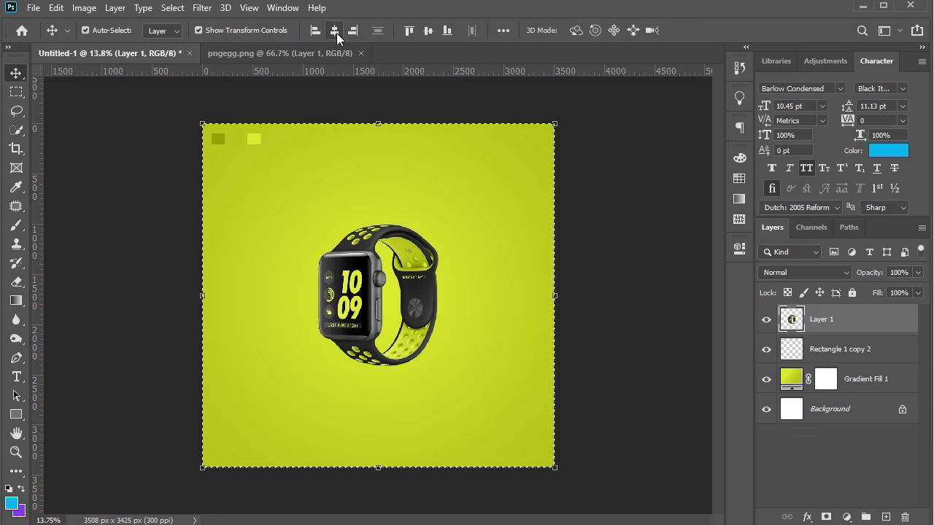
click(21, 92)
click(74, 100)
click(16, 73)
click(95, 165)
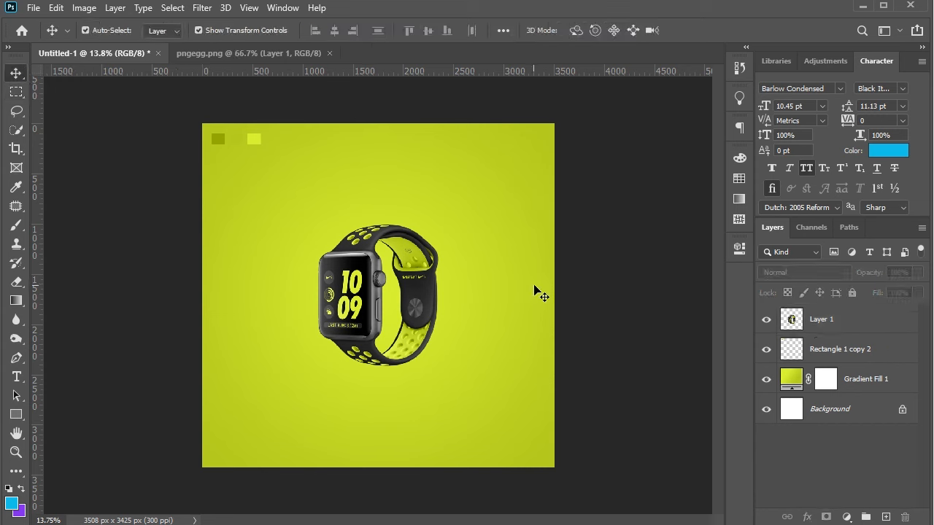
Step: Rotate the watch clockwise by about 5.5°
click(414, 295)
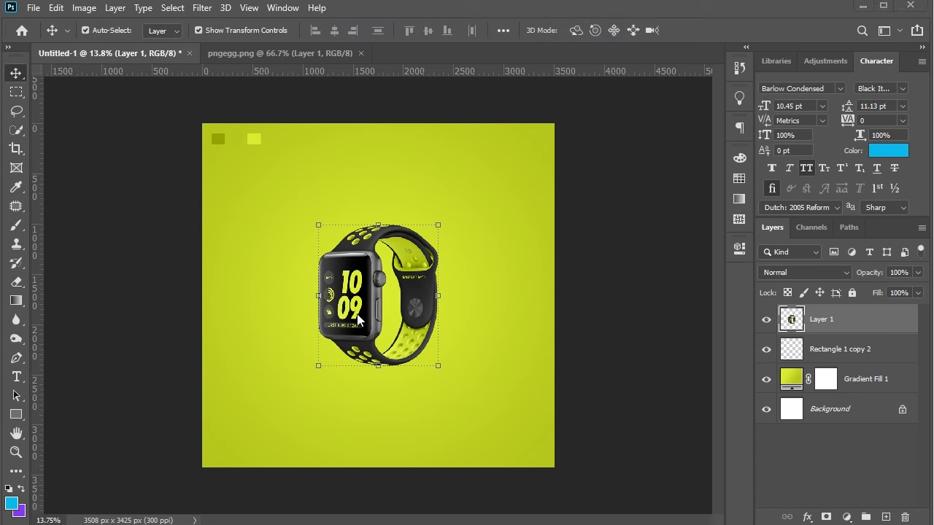
drag(443, 370, 443, 381)
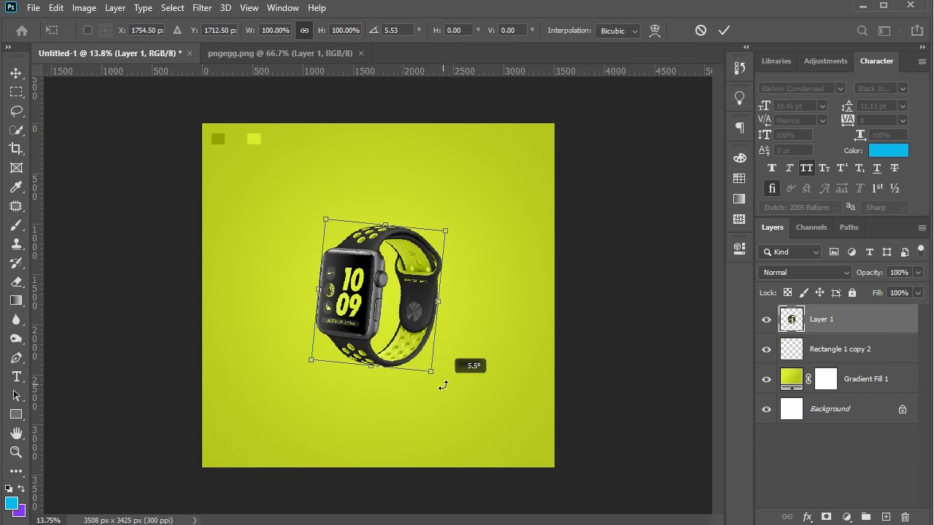
key(Return)
Step: Draw an unfilled circle about 3138 px wide with a 150 px olive stroke, extending past the canvas's right edge
click(16, 416)
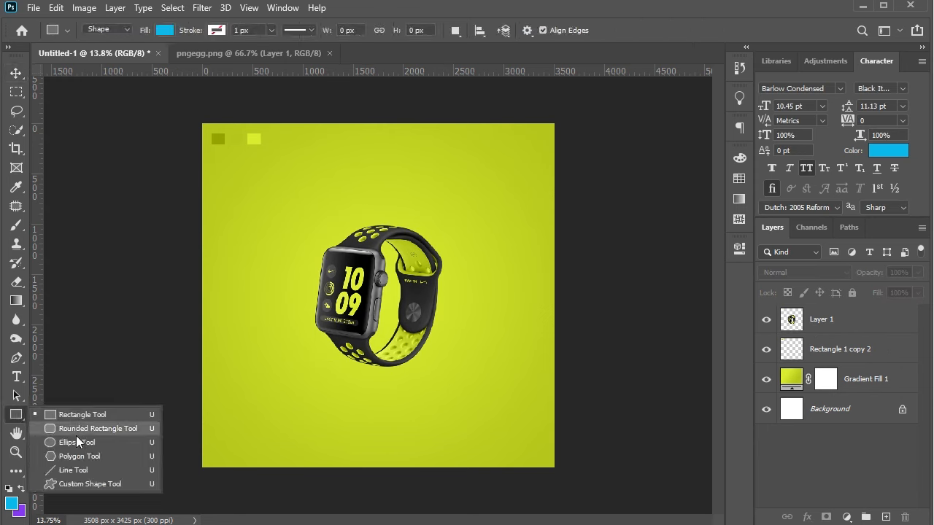
click(73, 441)
click(172, 33)
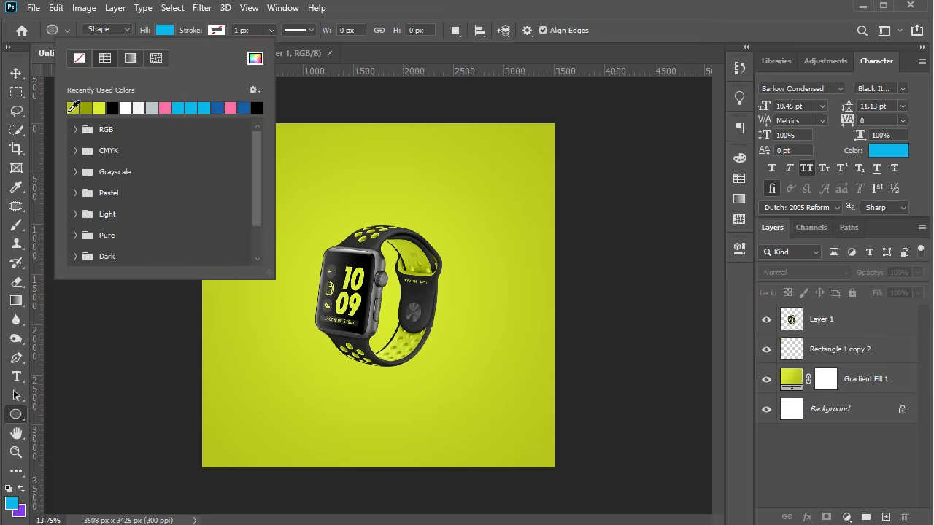
click(210, 32)
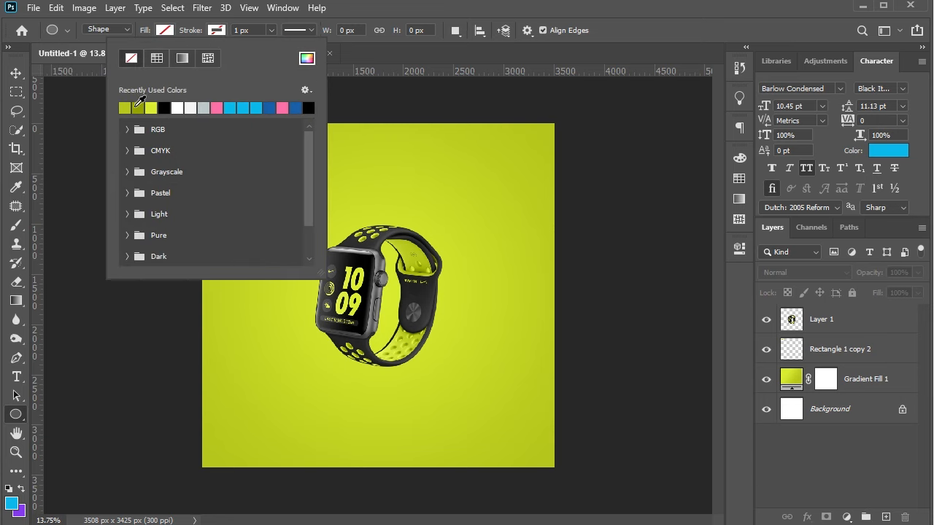
click(138, 106)
click(239, 31)
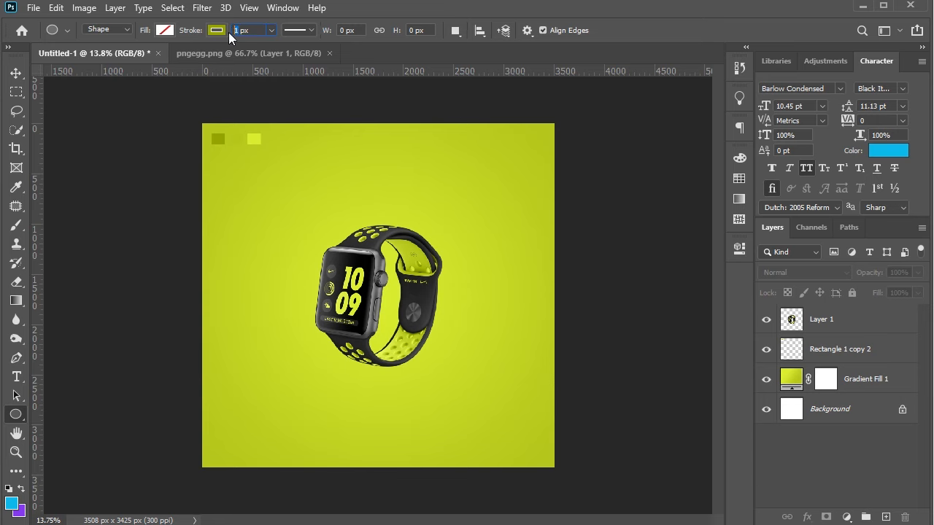
text(50)
key(Return)
drag(323, 139, 640, 481)
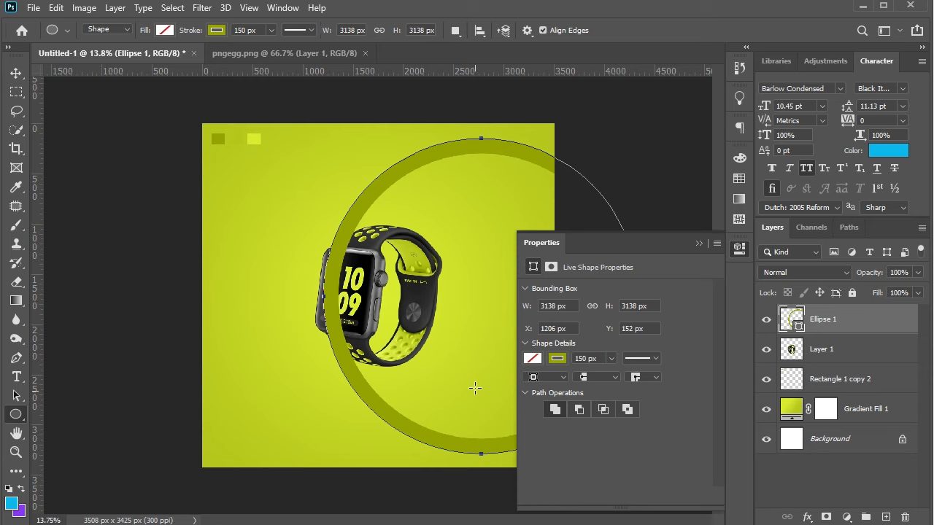
Step: Set the ring's stroke width to 250 px and move the ring up past the canvas's upper edge
key(v)
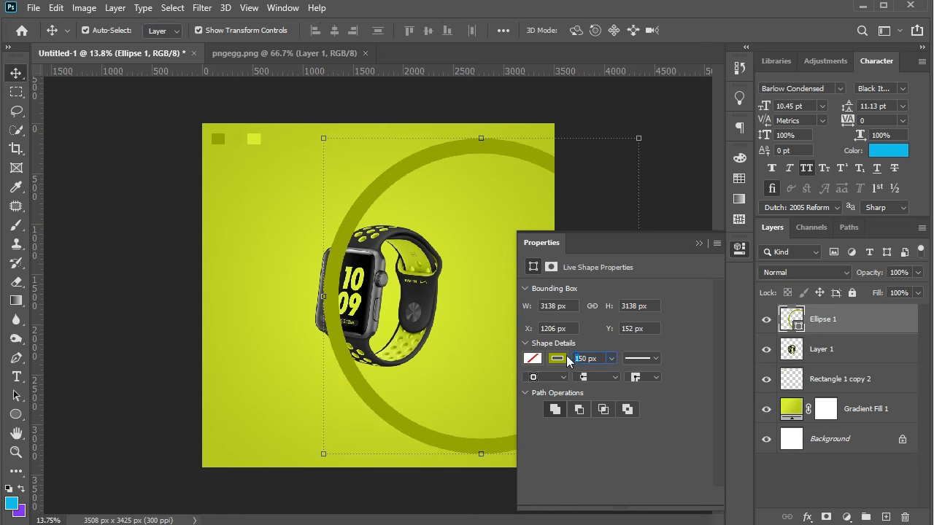
text(250)
click(699, 243)
drag(404, 418, 402, 345)
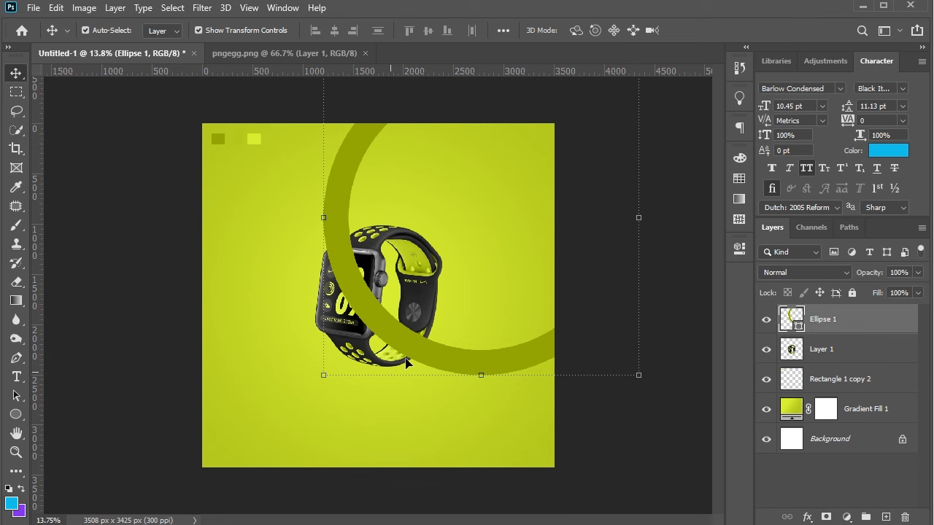
Step: Scale the ring down to about 92%
key(ctrl+minus)
key(ctrl+t)
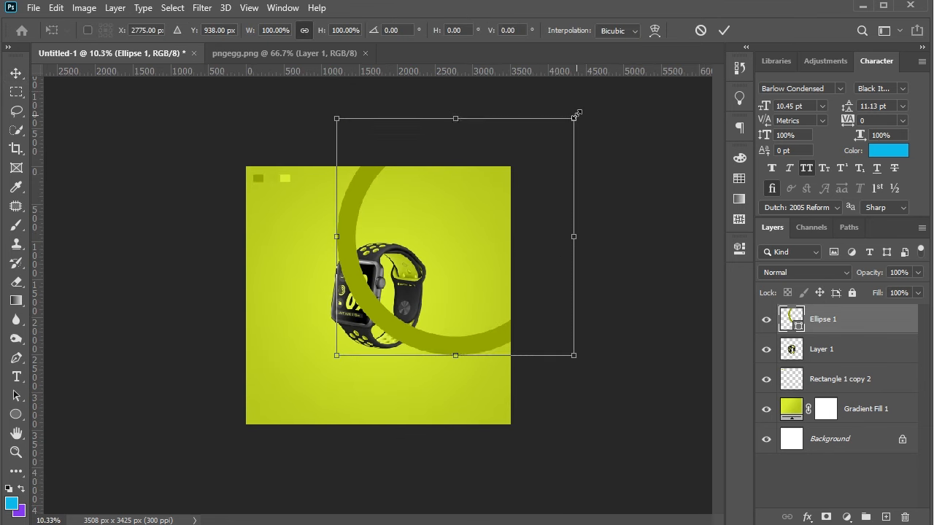
drag(576, 116, 554, 139)
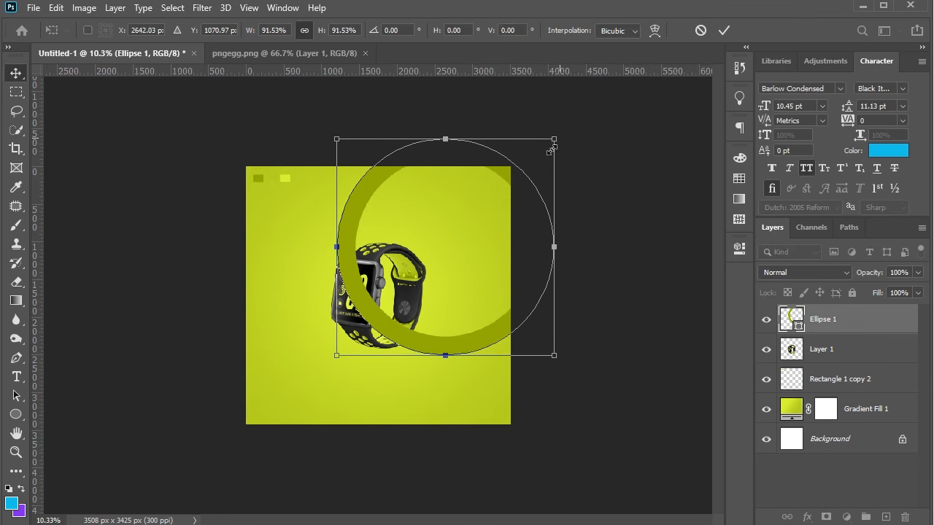
key(Return)
Step: Shift the ring slightly up and to the right, and readjust the watch near the canvas centre
drag(409, 271, 414, 270)
drag(354, 207, 367, 200)
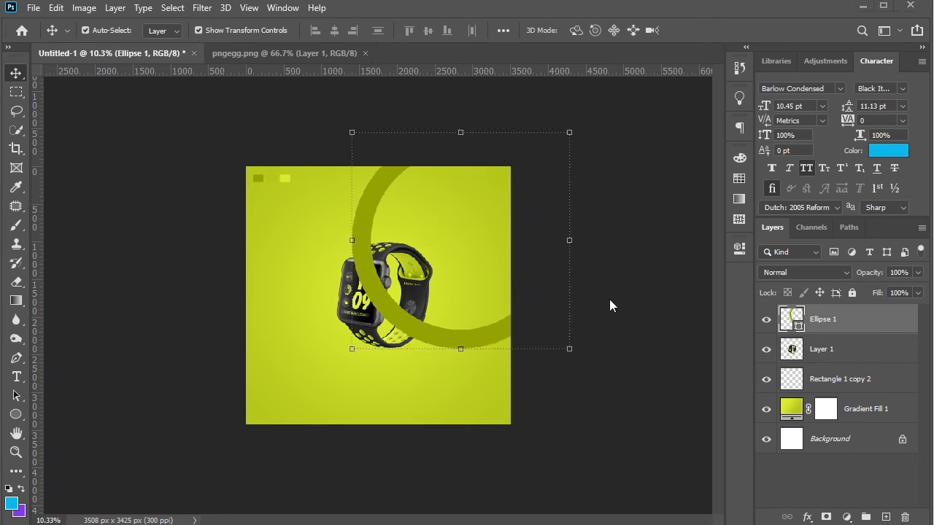
drag(415, 271, 408, 270)
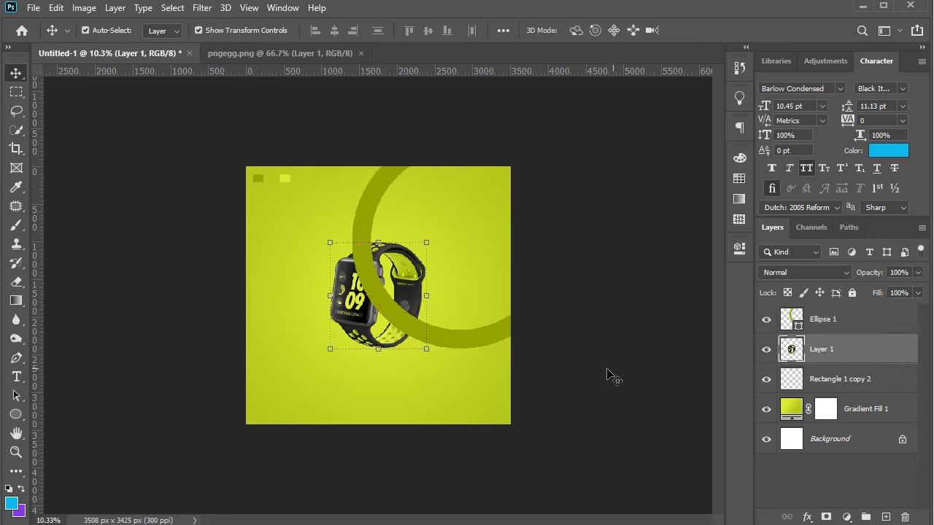
Step: Thicken the ring's stroke to 400 px
click(501, 340)
click(739, 248)
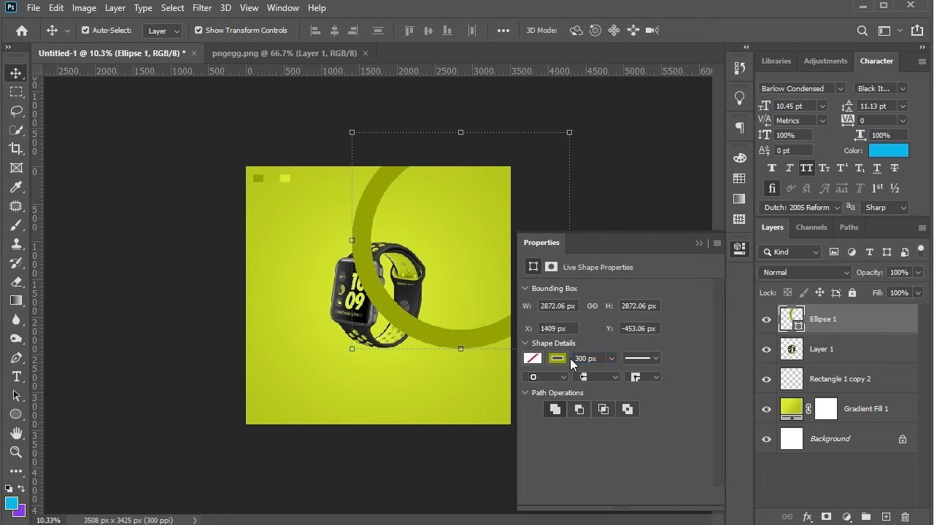
drag(587, 357, 562, 356)
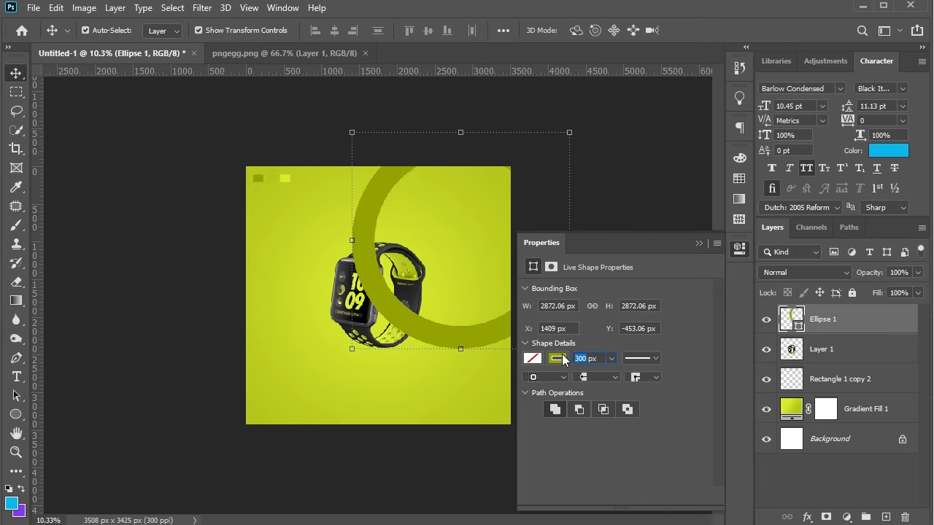
text(400)
key(Return)
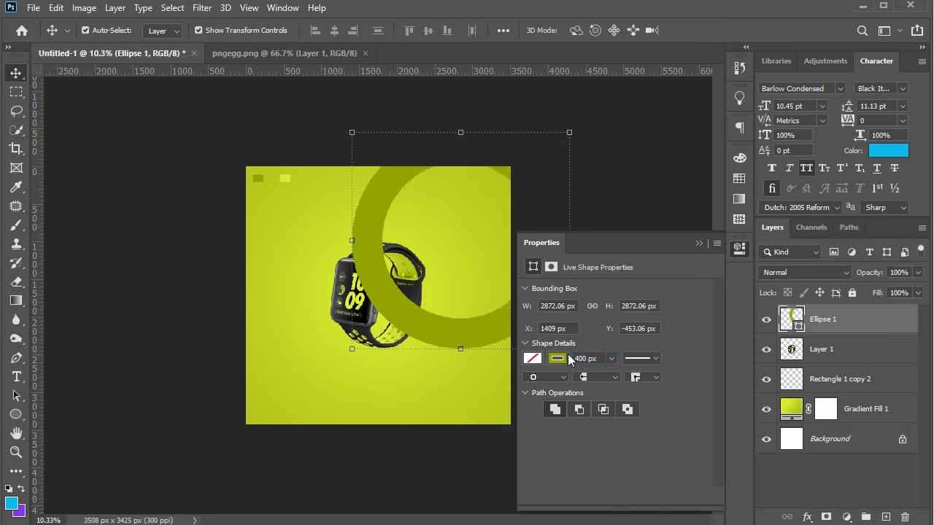
click(698, 244)
Step: Enlarge the ring to about 106% and move it up and left over the watch
key(ctrl+t)
drag(570, 132, 584, 118)
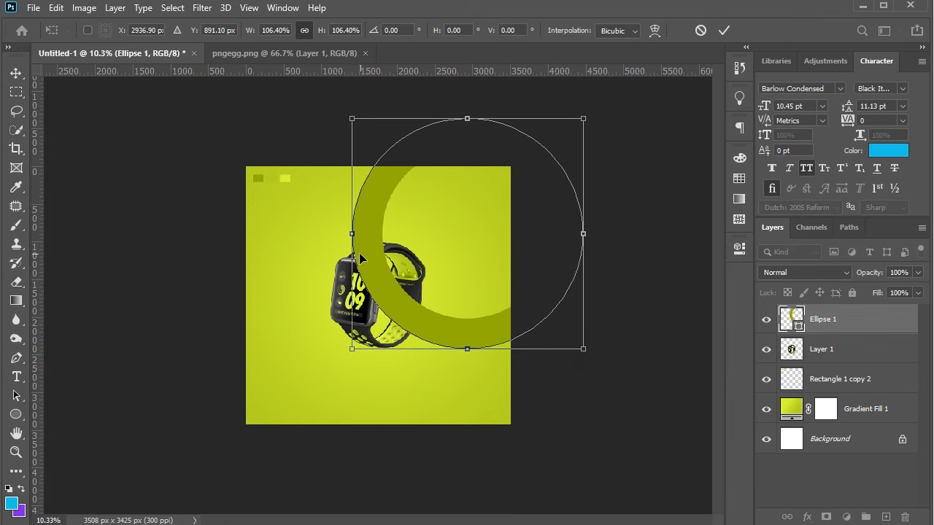
drag(359, 257, 344, 244)
click(19, 71)
click(94, 196)
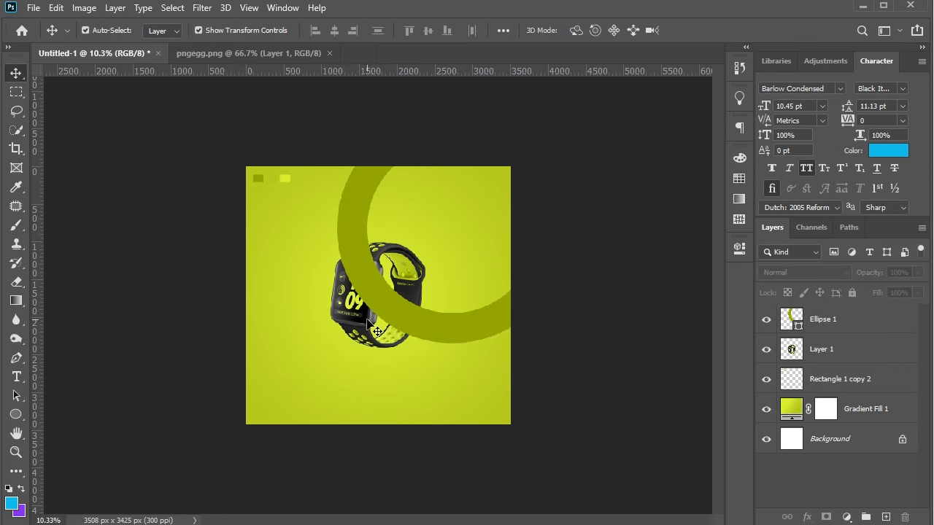
Step: Enlarge the watch to slightly more than 110% and rotate it clockwise by about 14°
click(374, 328)
drag(425, 243, 435, 231)
drag(445, 349, 420, 379)
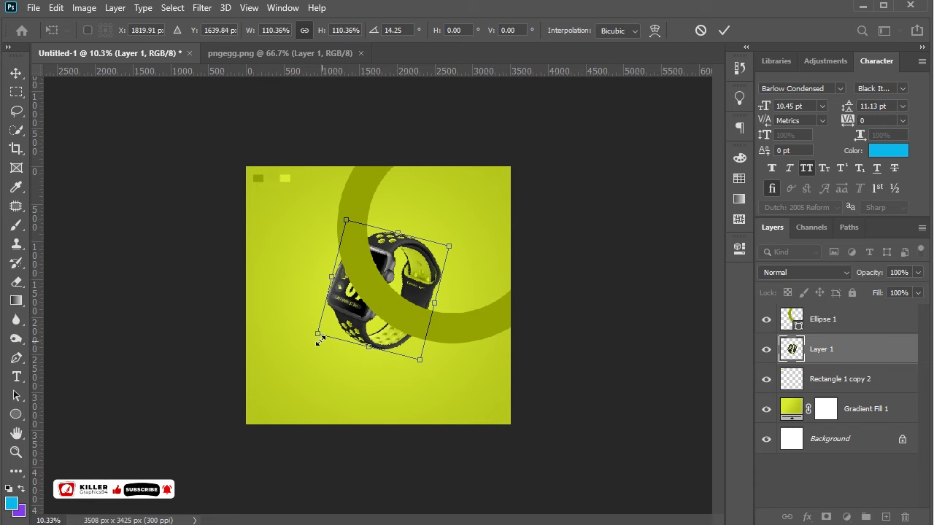
drag(319, 341, 315, 337)
drag(420, 364, 422, 367)
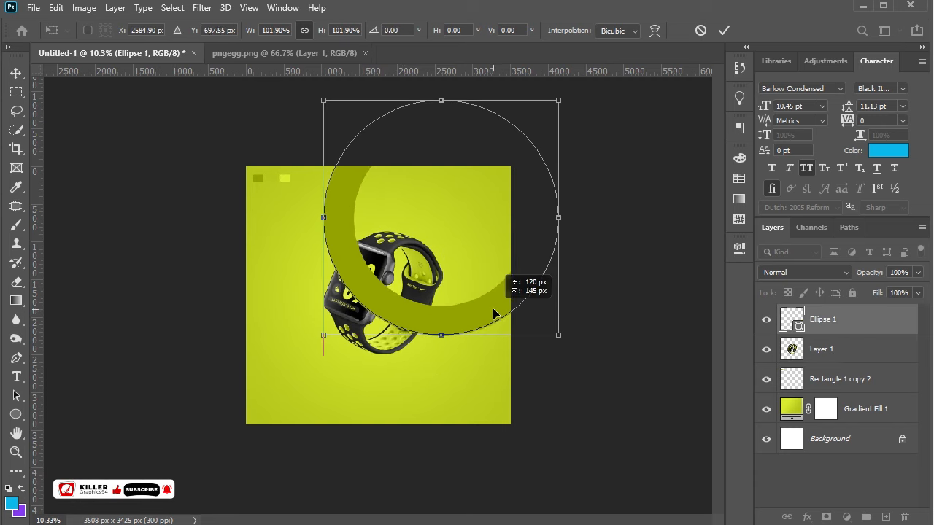
Step: Scale the ring to about 102% and shift it up and left across the watch
drag(494, 310, 318, 389)
key(Return)
click(544, 434)
scroll(446, 324, up, 1)
Step: Duplicate the ring twice, placing one copy across the canvas's lower-left corner and the other across its right edge
click(446, 325)
key(ctrl+z)
drag(395, 298, 297, 390)
drag(367, 250, 277, 384)
drag(436, 352, 570, 424)
drag(602, 391, 584, 386)
key(Return)
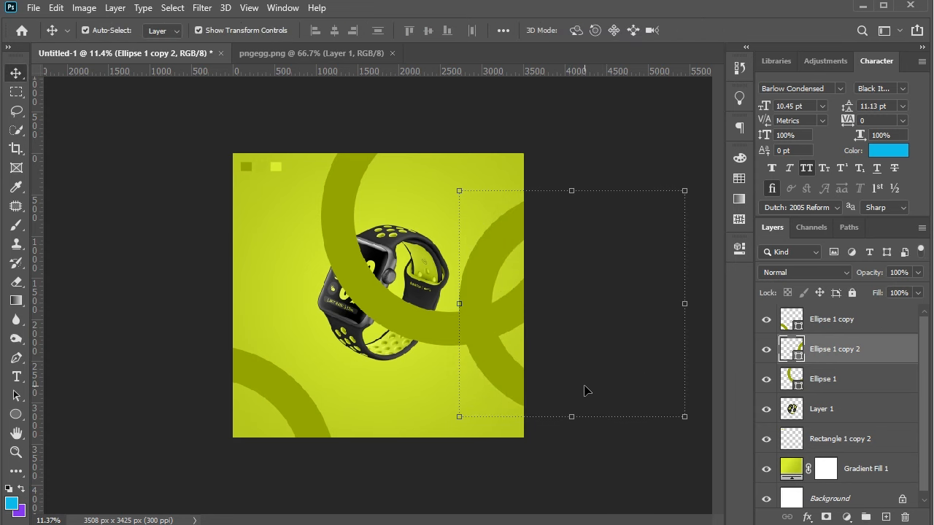
key(ctrl+z)
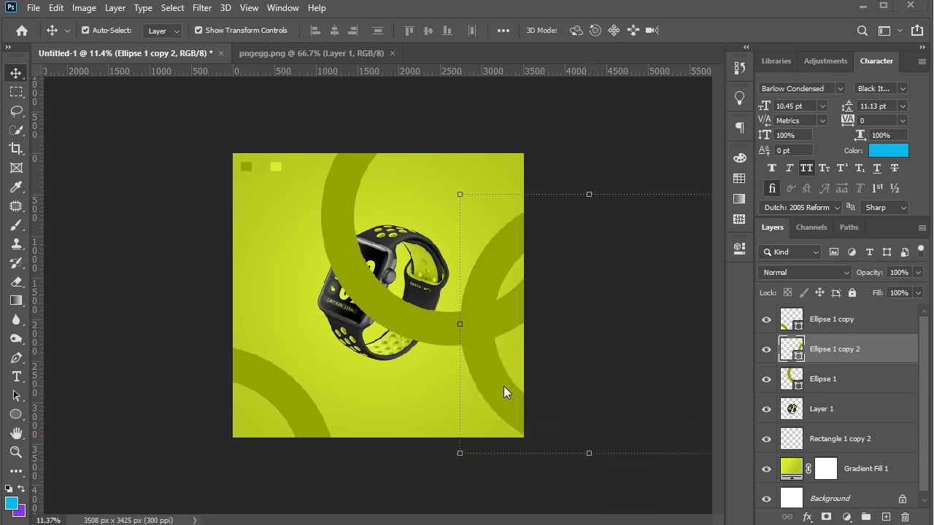
Step: Move the main ring and the watch together slightly to the left
click(611, 167)
click(376, 320)
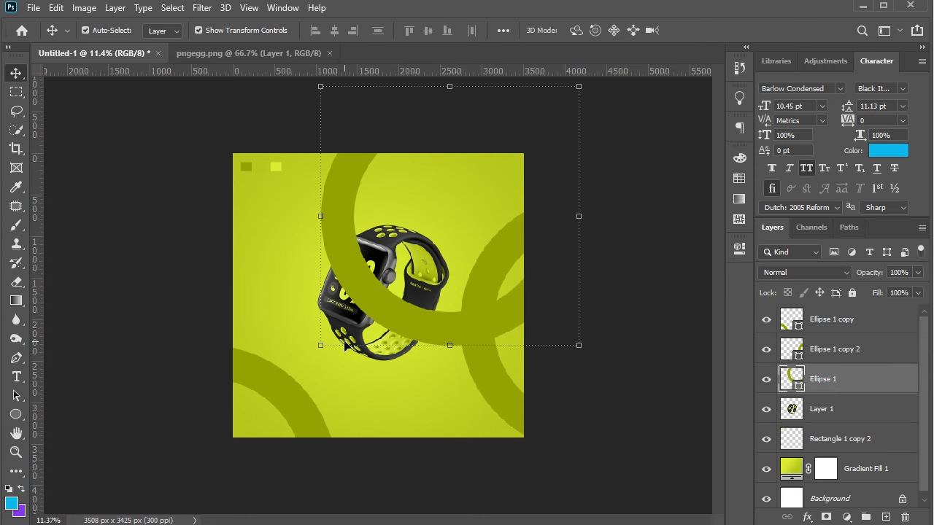
shift+click(355, 320)
drag(382, 309, 375, 310)
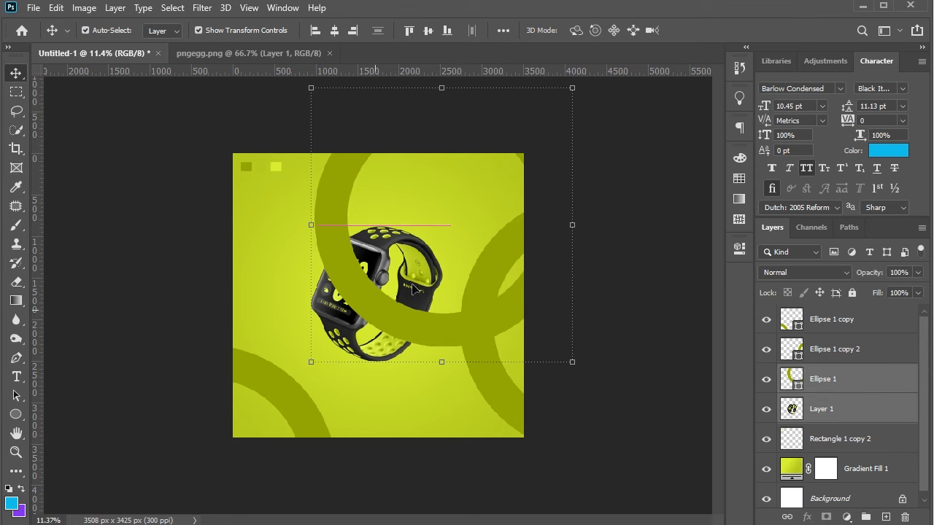
click(613, 143)
Step: Enlarge the main ring to about 105% and move it left so more of the watch face is uncovered
click(527, 167)
drag(572, 87, 586, 75)
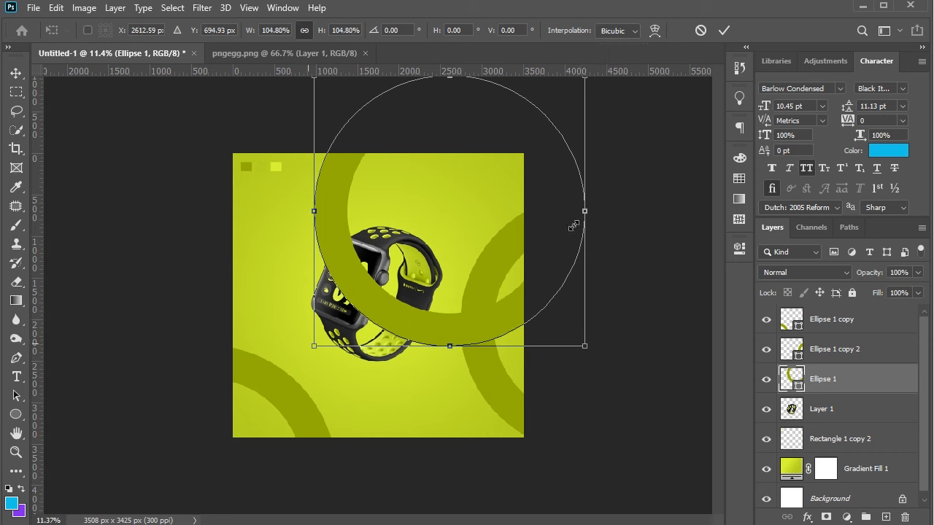
drag(487, 188, 462, 185)
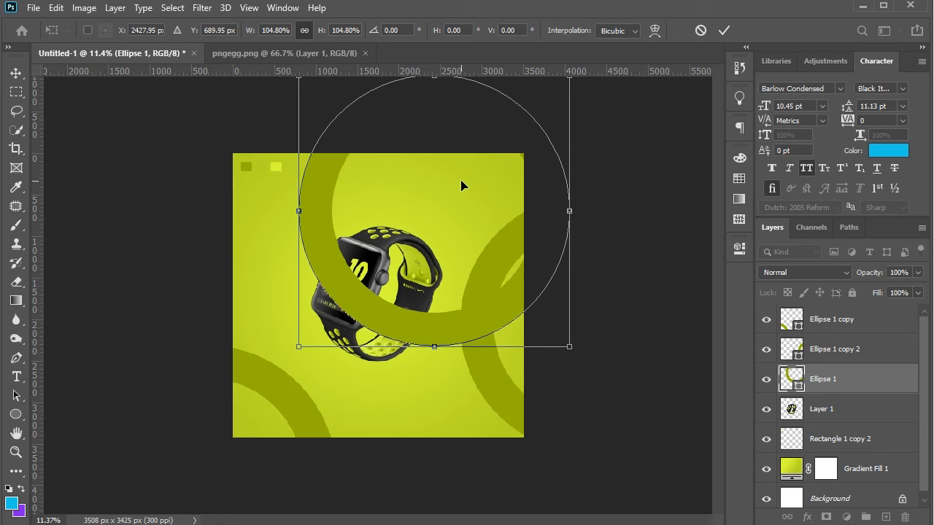
key(Return)
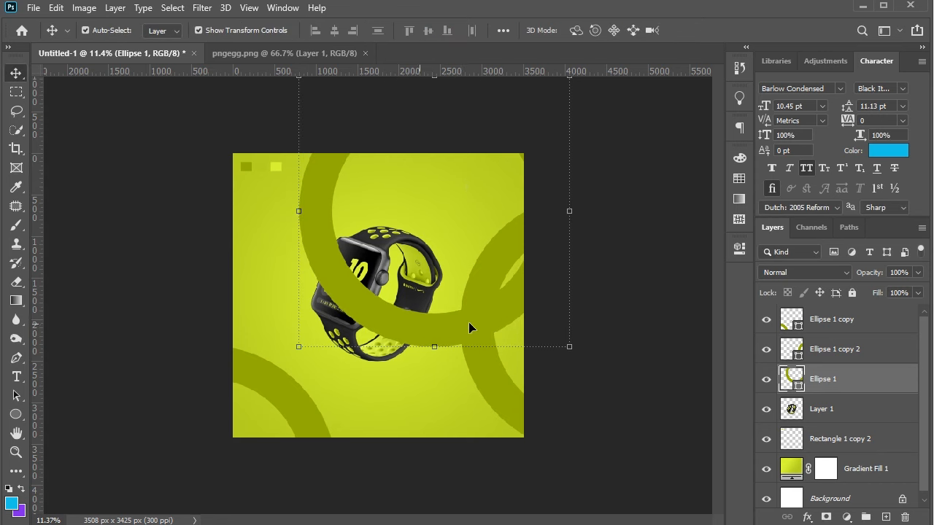
Step: Set the main ring's stroke width to 500 px
click(740, 248)
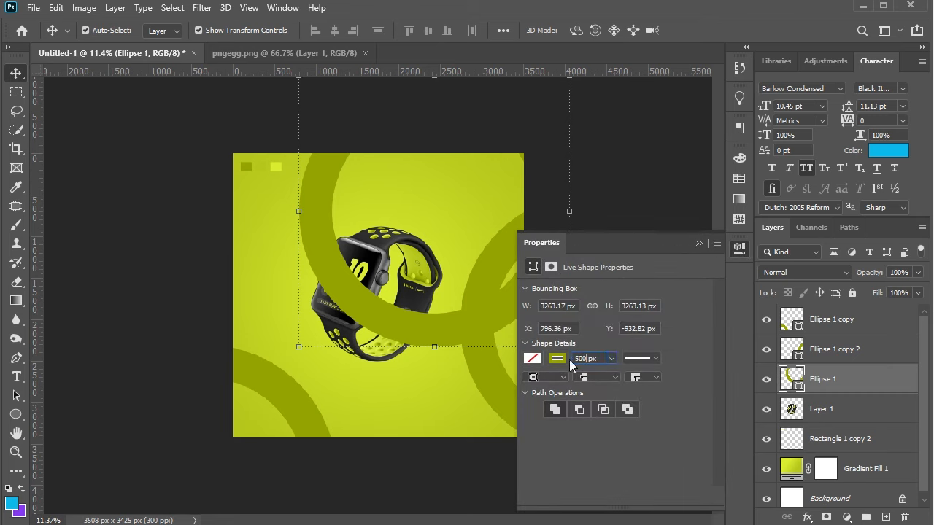
key(Return)
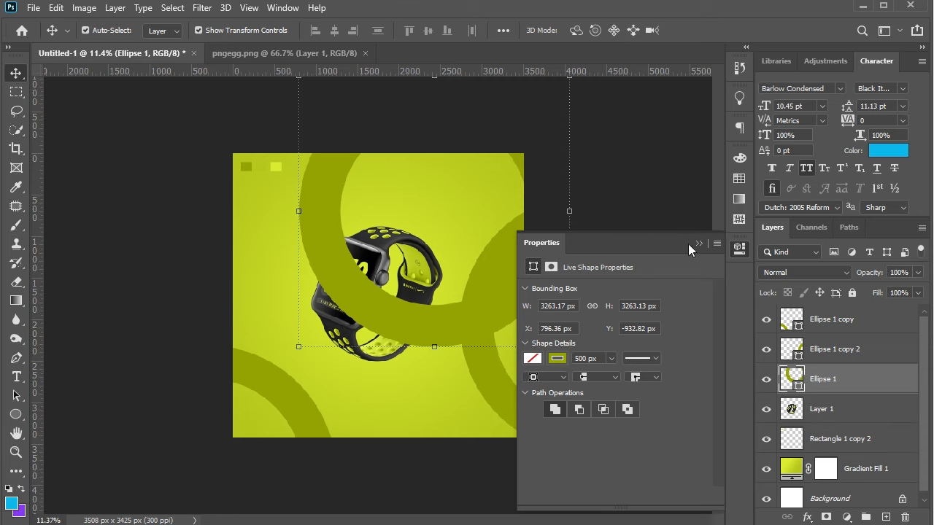
click(696, 243)
Step: Move the ring copy crossing the canvas's right edge slightly upward
click(511, 407)
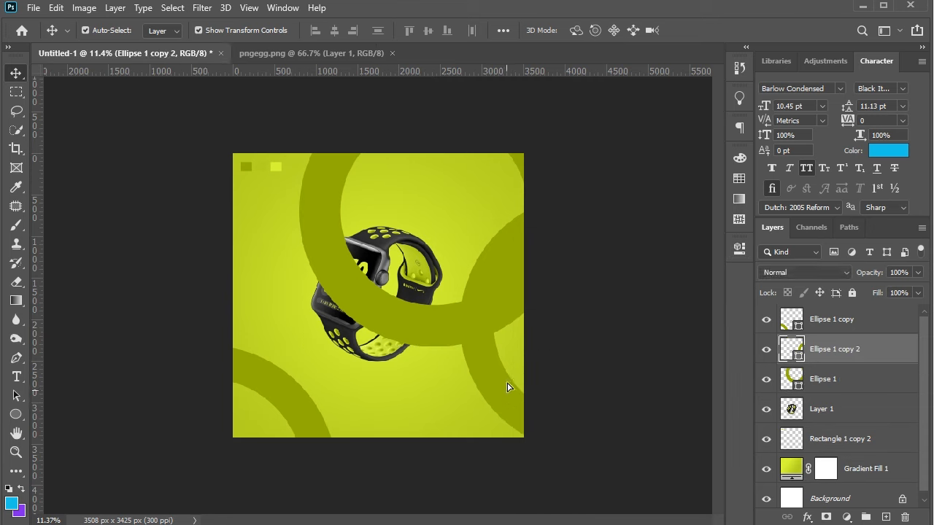
drag(509, 388, 507, 384)
key(ctrl+t)
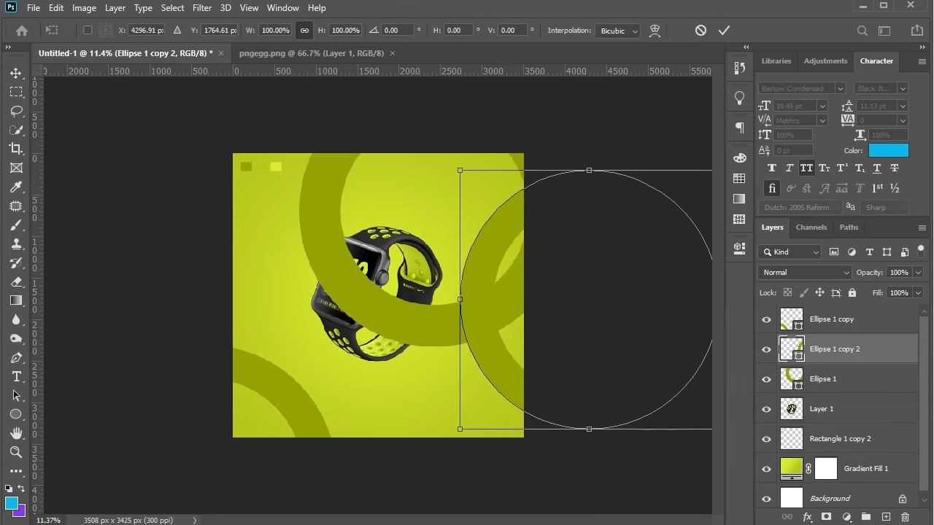
key(Return)
Step: Enlarge the main ring to about 107% and shift it left and down to uncover more of the watch face
click(344, 182)
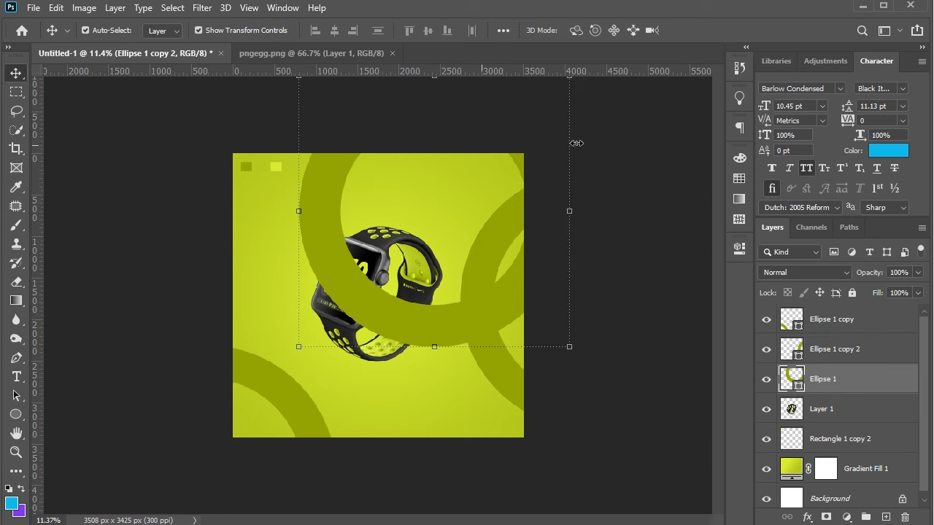
click(567, 80)
drag(572, 76, 589, 84)
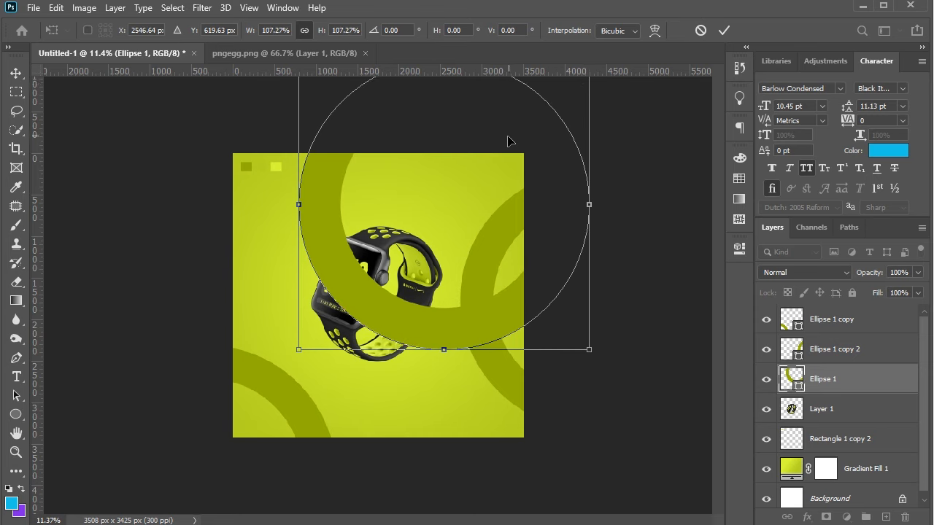
drag(508, 140, 502, 143)
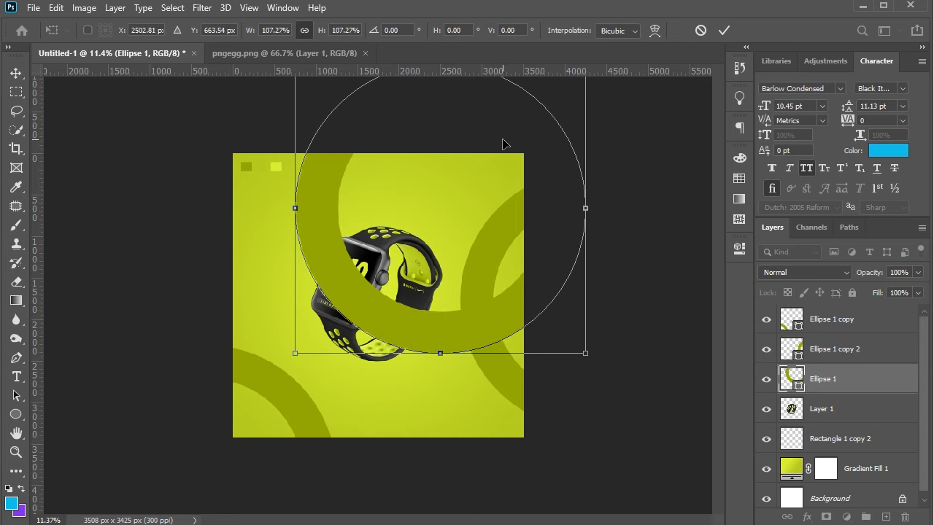
key(Down)
key(Down)
key(Down)
key(Down)
key(Down)
key(Return)
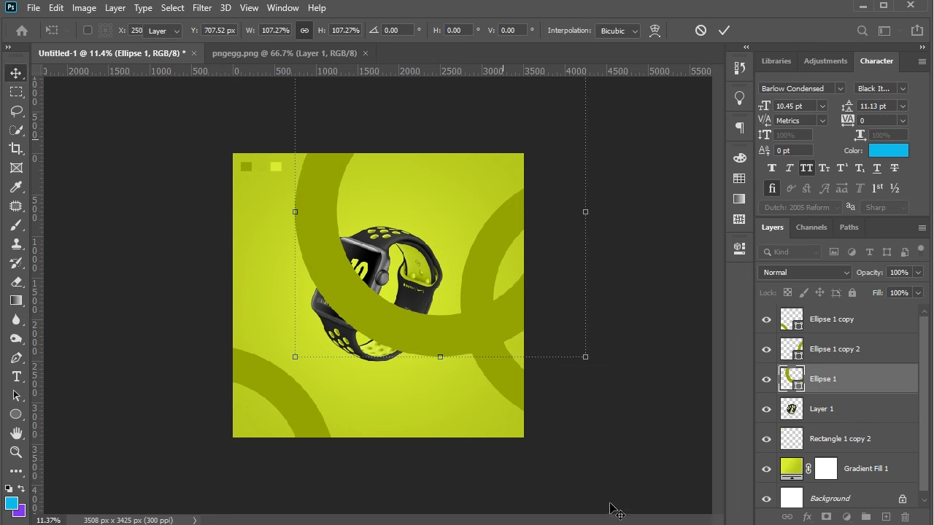
Step: Set the stroke width of the right-edge and lower-left ring copies to 500 px each
click(506, 387)
click(746, 251)
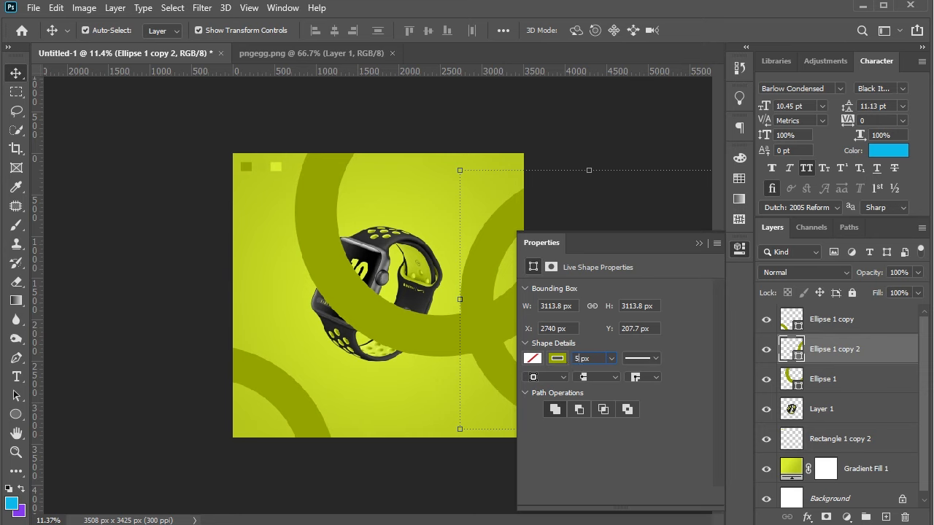
click(319, 419)
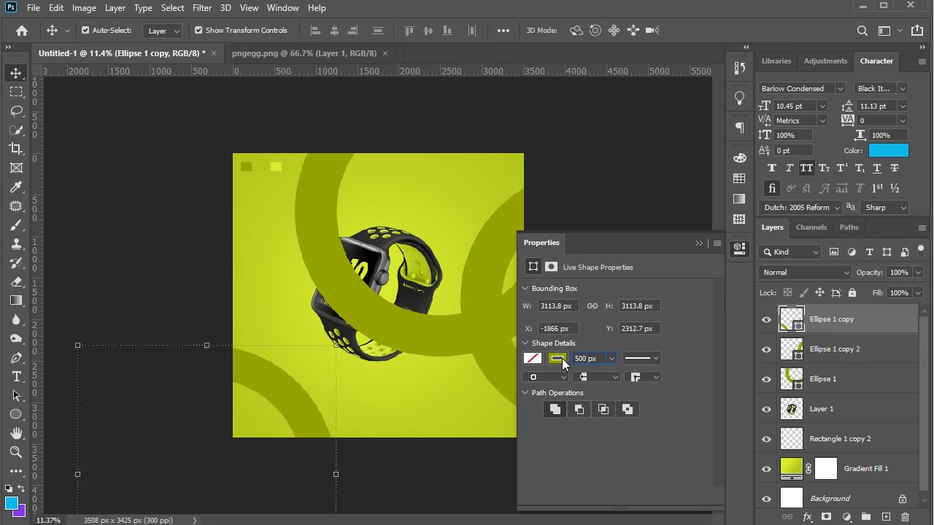
key(Return)
click(436, 473)
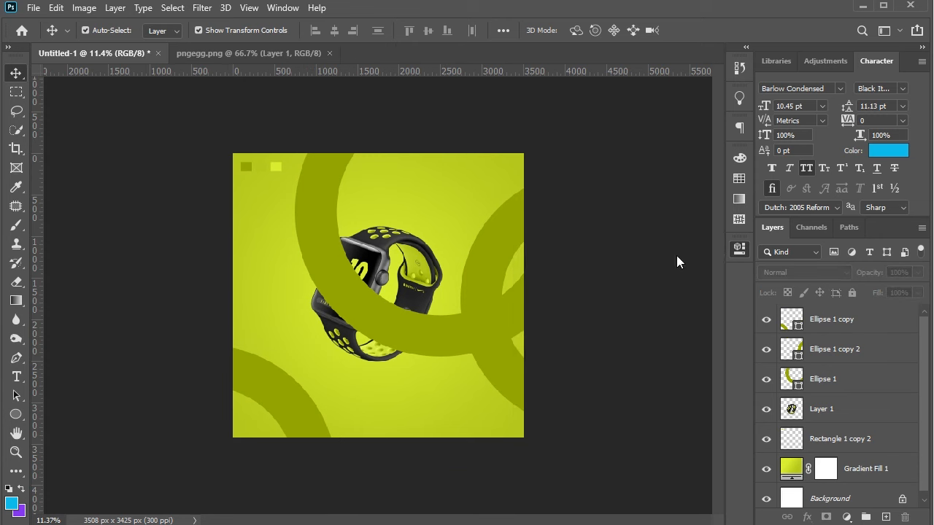
Step: Add a layer mask to the main ring and load the watch layer's pixels as a selection
click(396, 322)
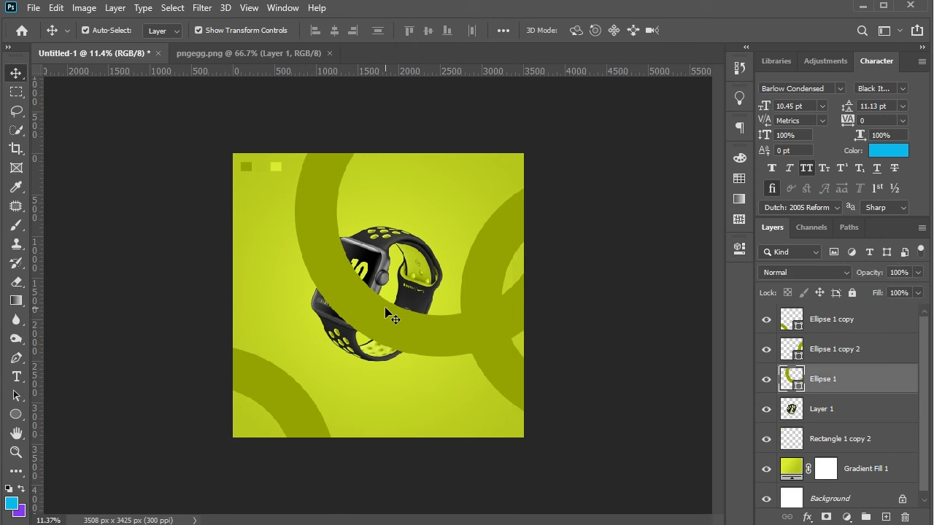
click(827, 517)
click(834, 421)
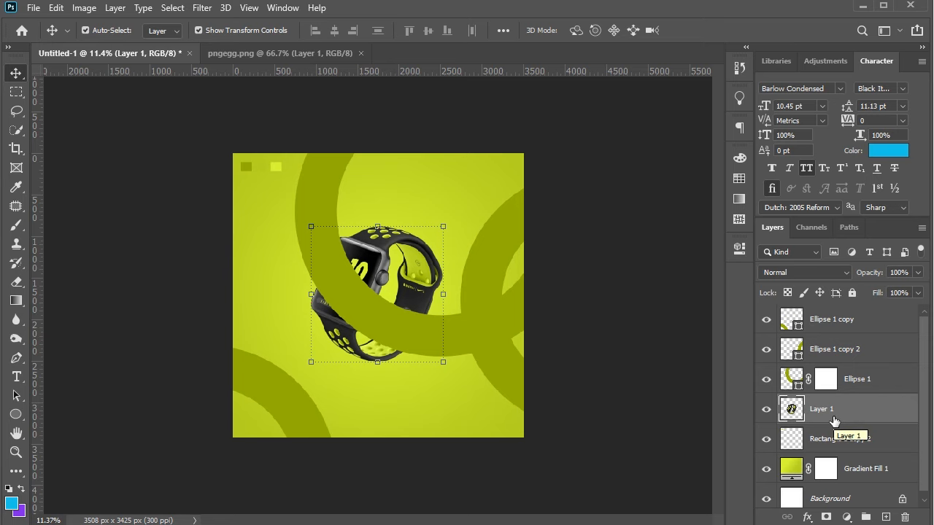
right_click(833, 416)
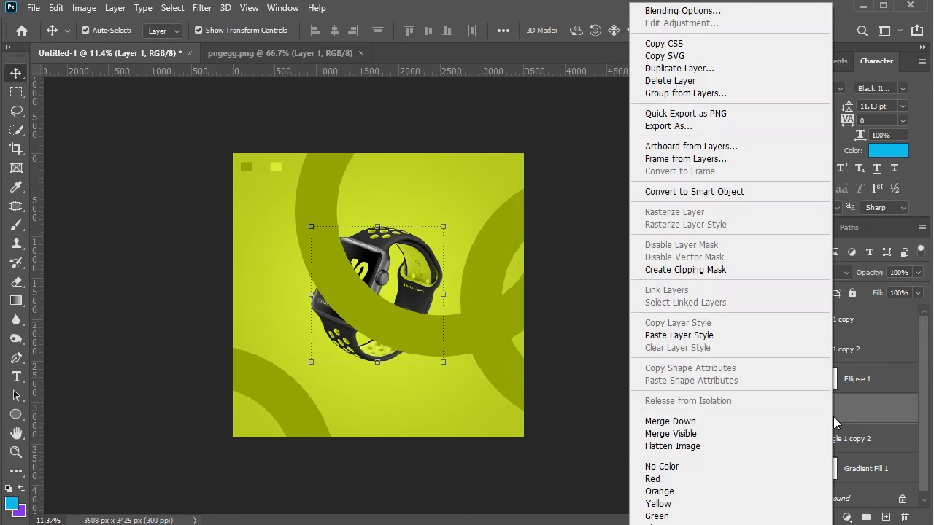
click(837, 416)
right_click(792, 402)
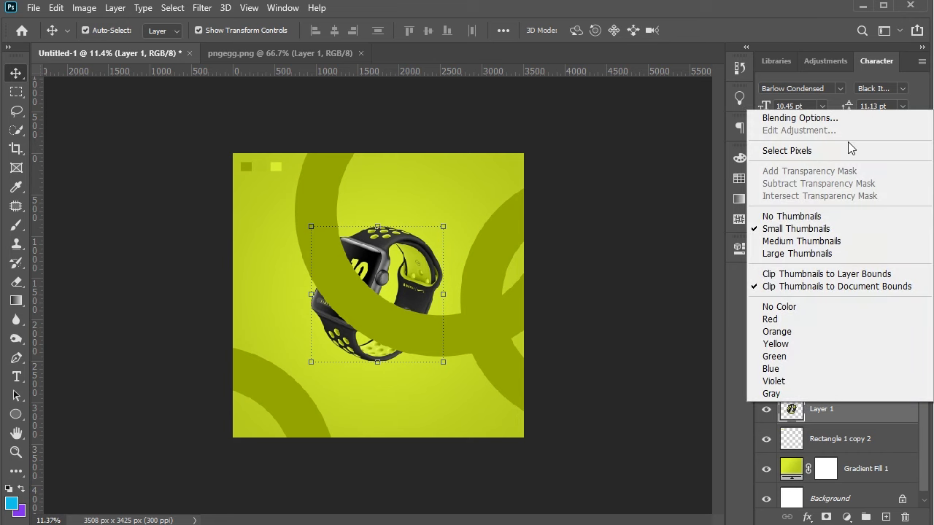
click(848, 150)
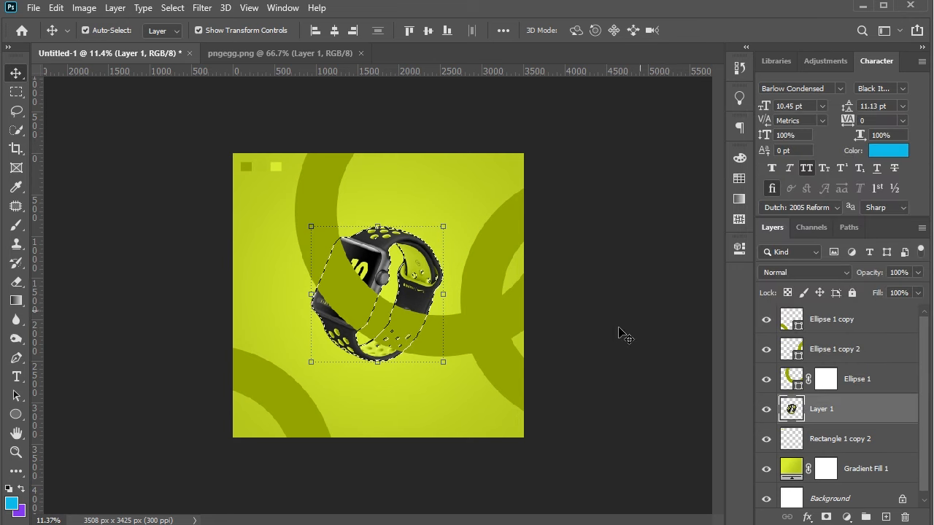
Step: Paint black on the main ring's mask over the watch face with a 400 px brush at 100% hardness, and deselect
click(17, 225)
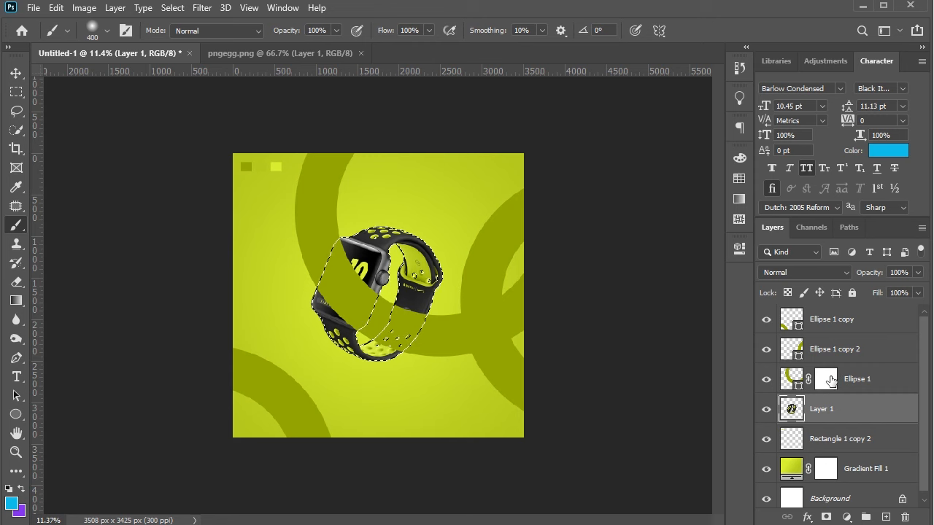
click(827, 379)
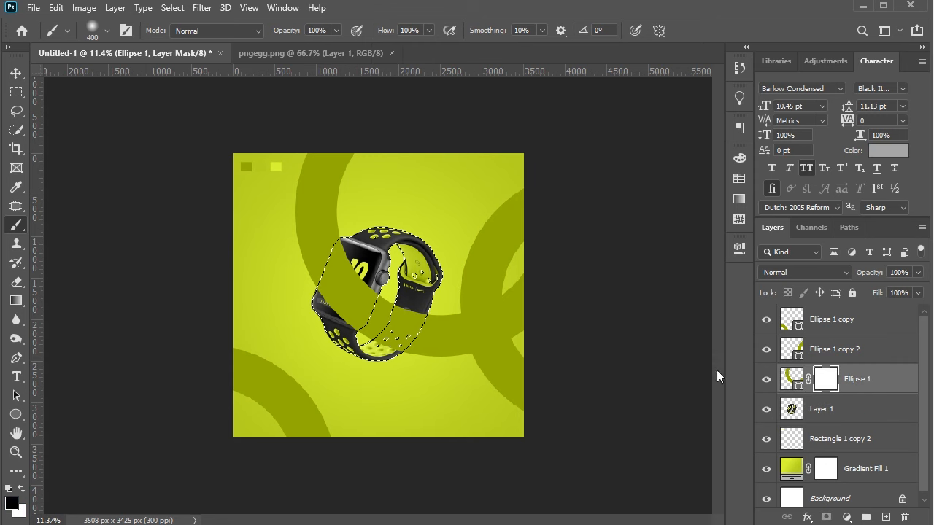
right_click(344, 308)
drag(421, 378, 514, 378)
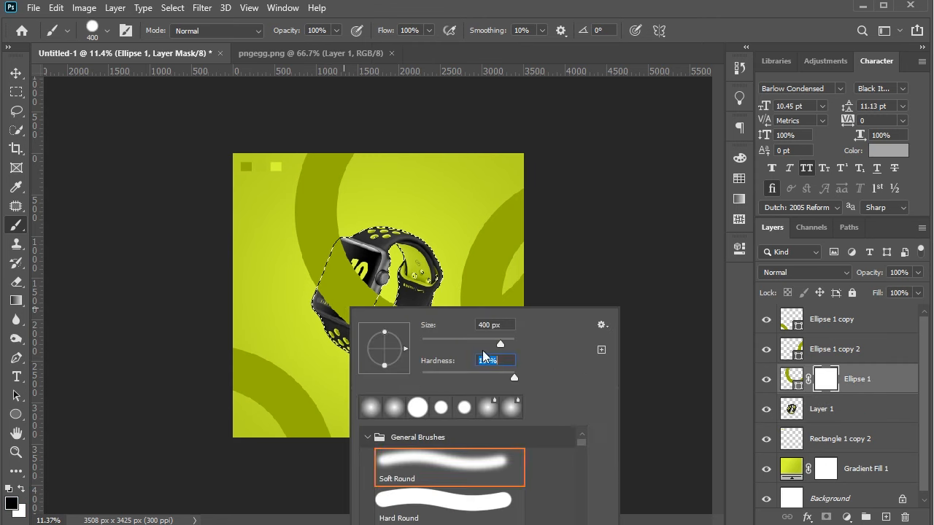
mouse_move(358, 294)
mouse_down()
mouse_move(357, 247)
mouse_move(326, 260)
mouse_move(324, 305)
mouse_move(339, 238)
mouse_move(340, 316)
mouse_move(378, 278)
mouse_move(340, 347)
mouse_move(380, 283)
mouse_move(357, 328)
mouse_up()
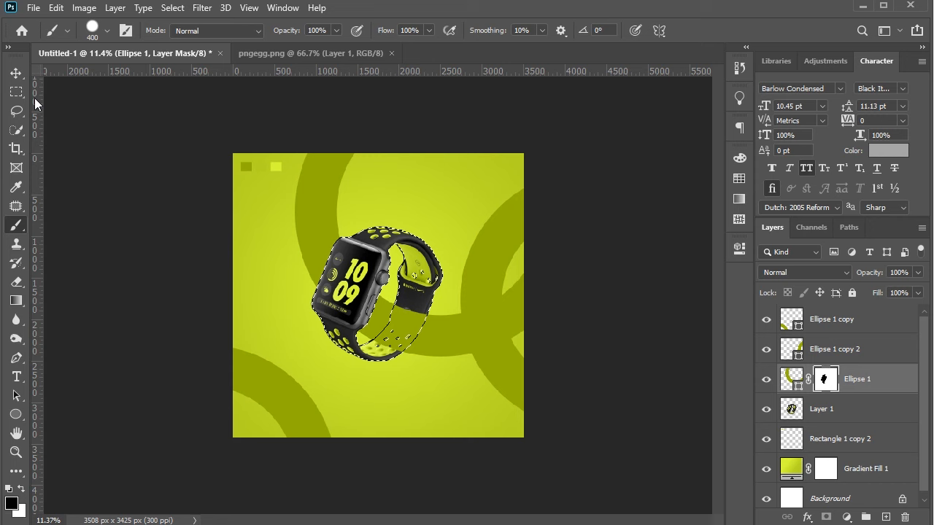
click(15, 73)
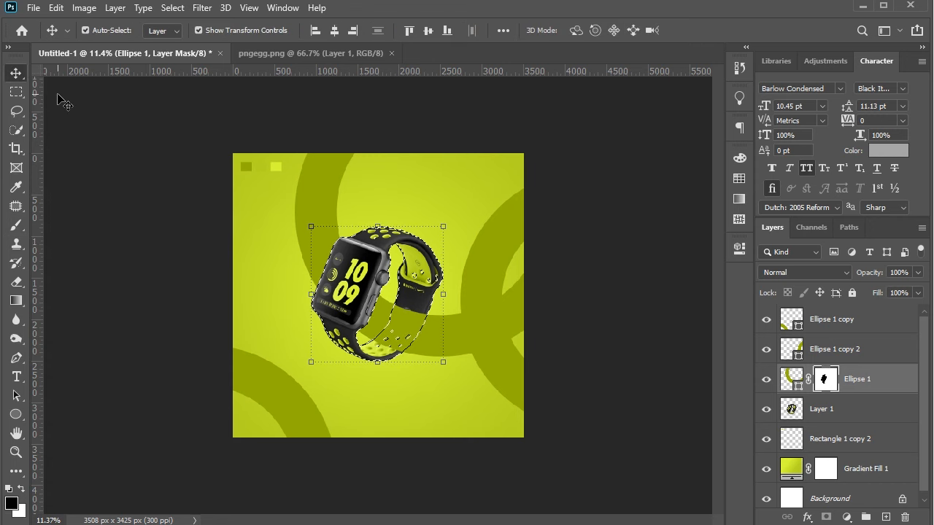
key(ctrl+d)
click(161, 164)
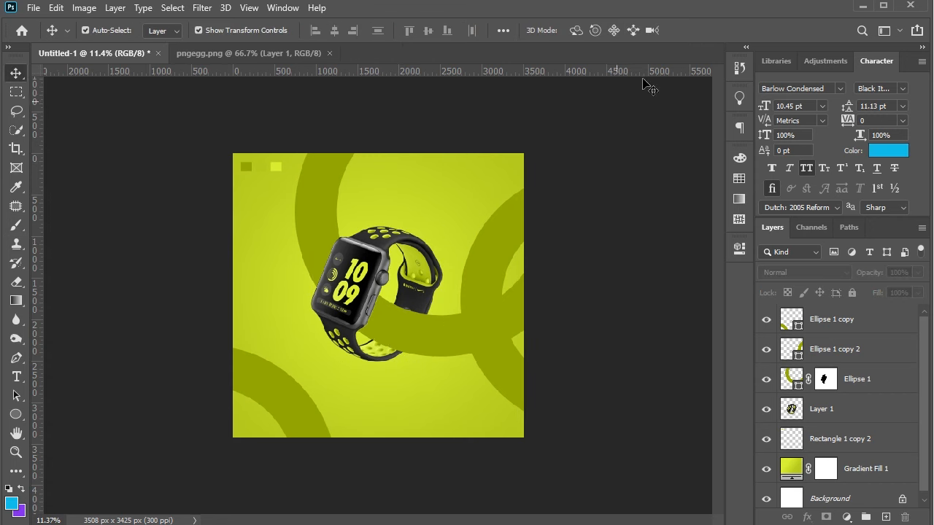
Step: Create a new layer above the main ring and clip it to that ring
scroll(494, 241, down, 2)
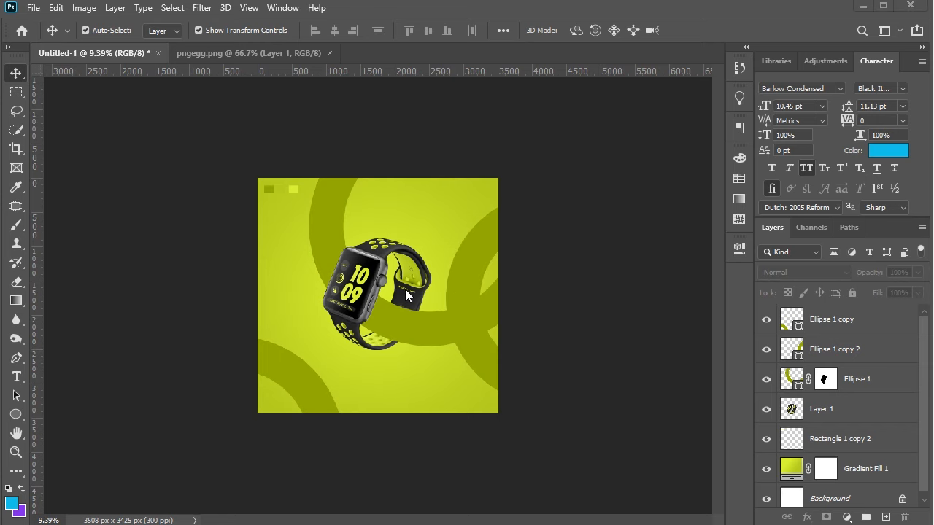
scroll(408, 323, up, 2)
click(412, 326)
scroll(414, 326, up, 1)
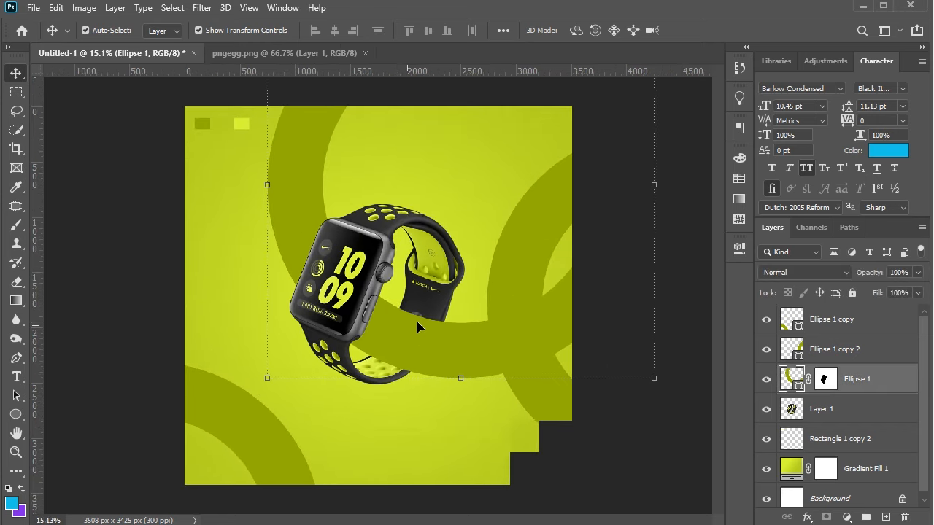
click(887, 517)
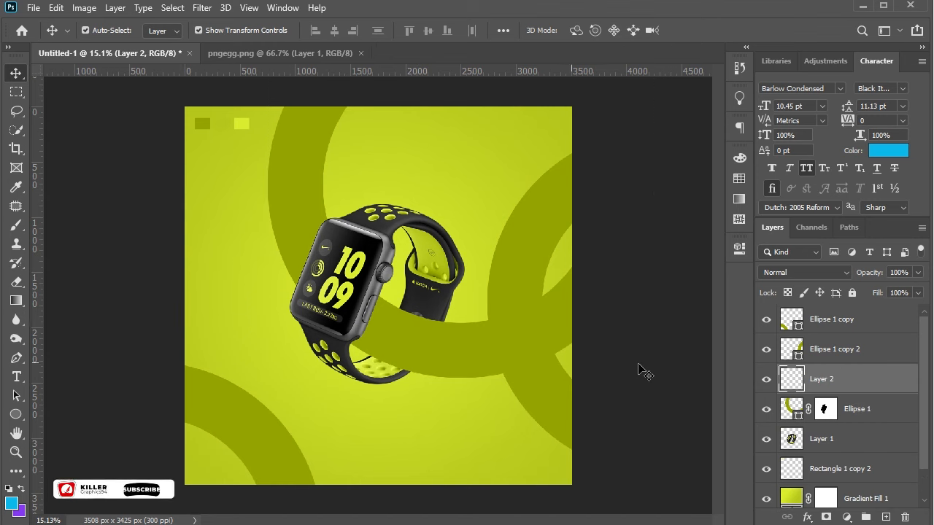
click(736, 270)
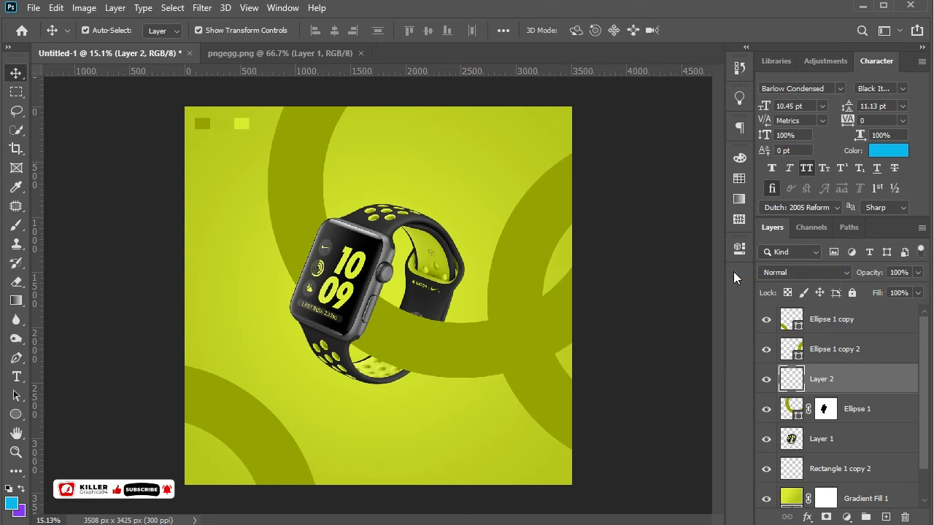
Step: Set the Brush's foreground color to a darker olive, #7c8800, based on the ring's color
key(b)
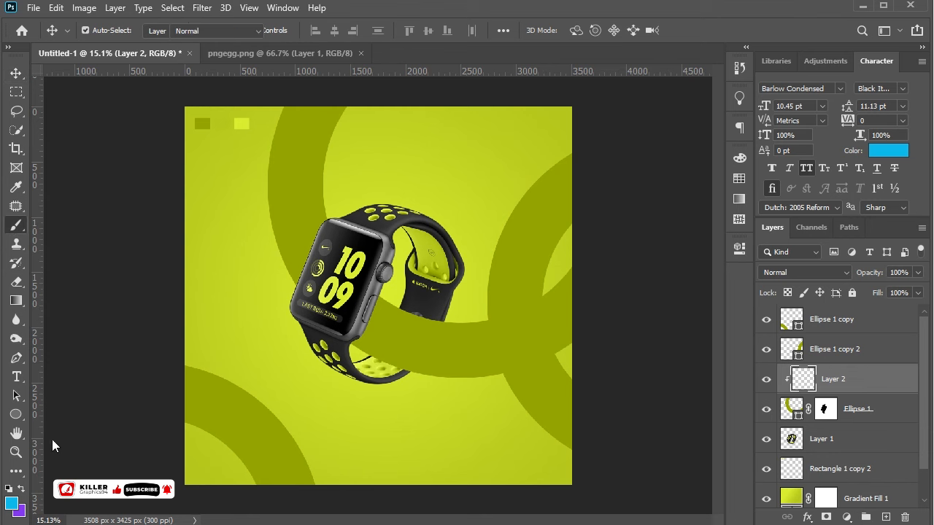
click(379, 322)
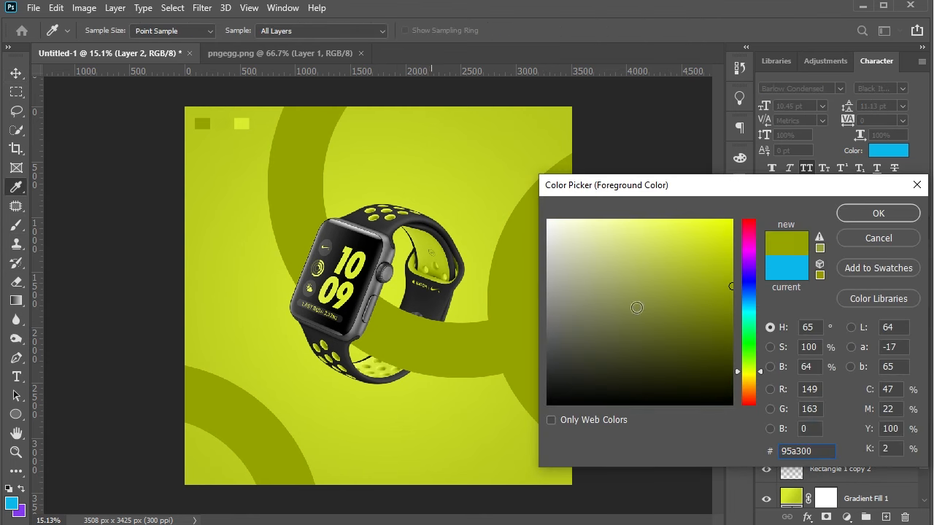
drag(725, 284, 732, 308)
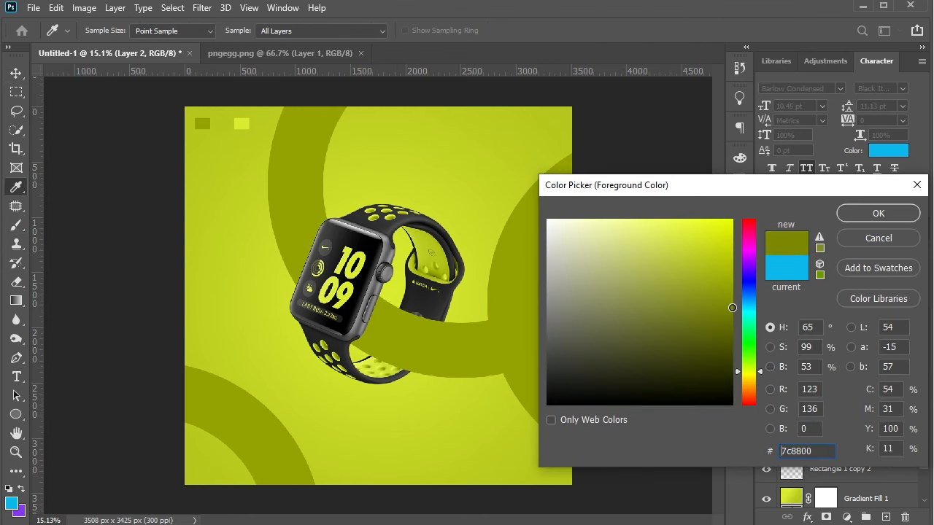
click(849, 216)
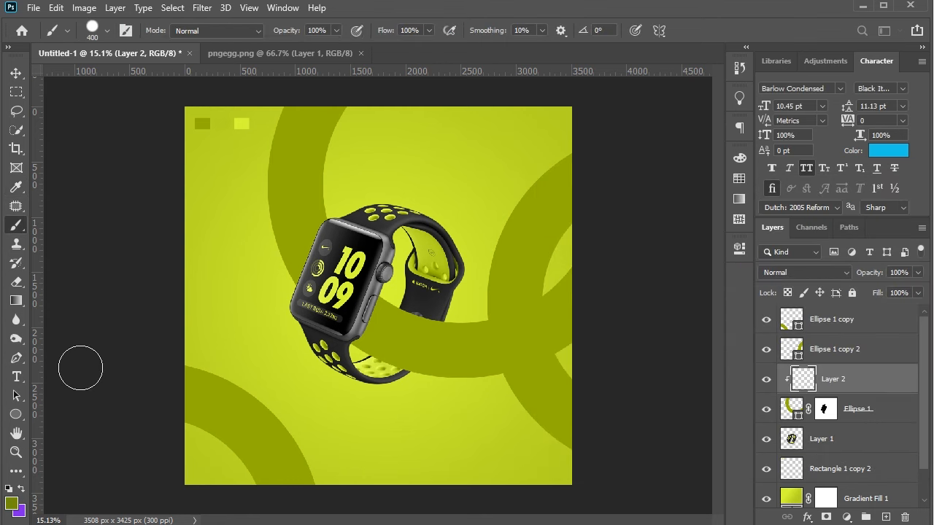
Step: Shade the main ring where it emerges beside the watch case, using a 600 px soft brush at 49% opacity
right_click(384, 278)
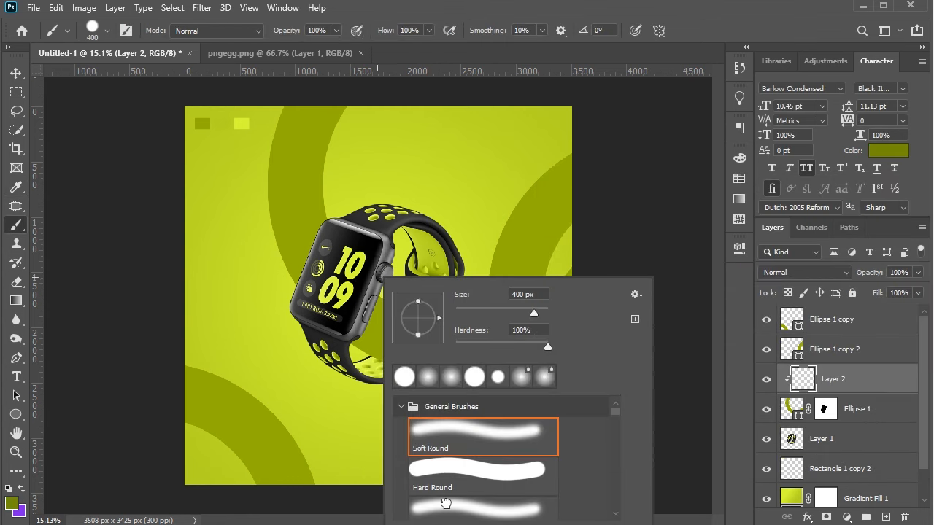
click(445, 504)
click(284, 361)
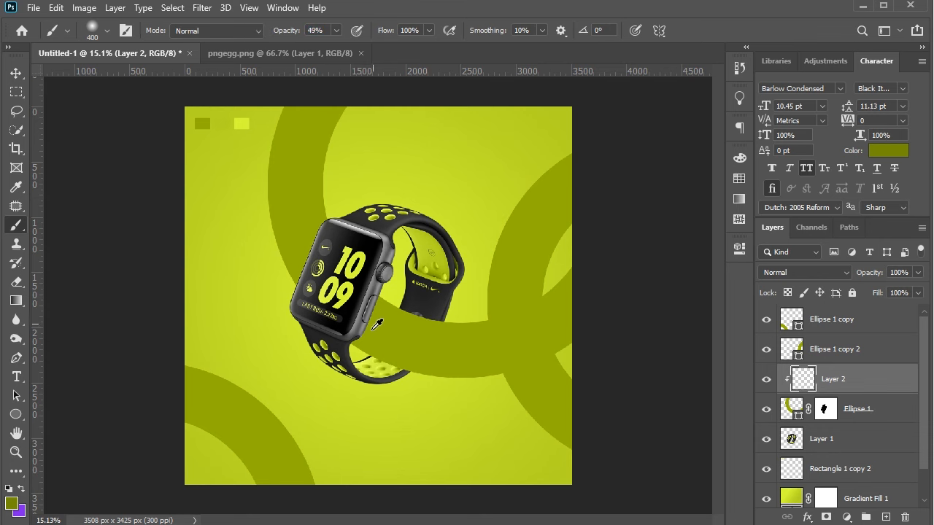
scroll(358, 302, up, 1)
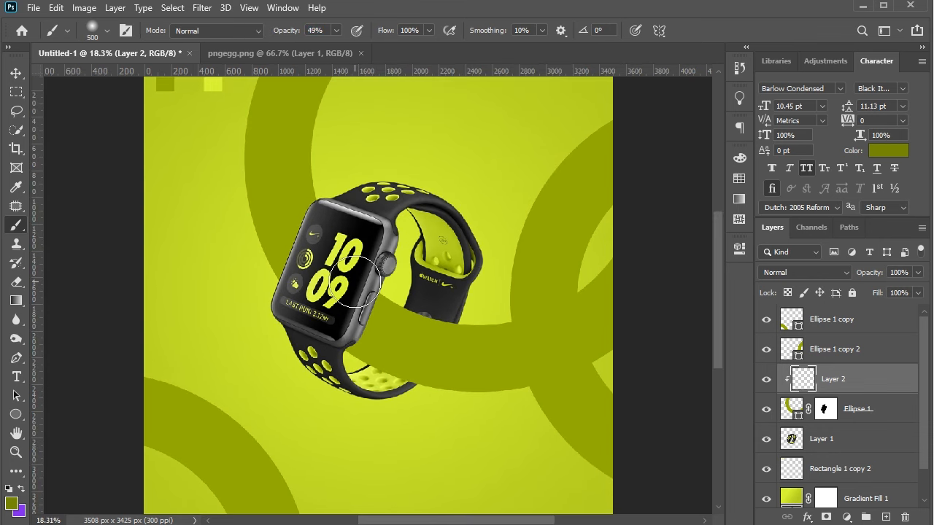
key(bracketright)
key(bracketright)
mouse_move(372, 292)
mouse_down()
mouse_move(361, 314)
mouse_move(377, 284)
mouse_move(351, 340)
mouse_move(351, 354)
mouse_move(377, 379)
mouse_up()
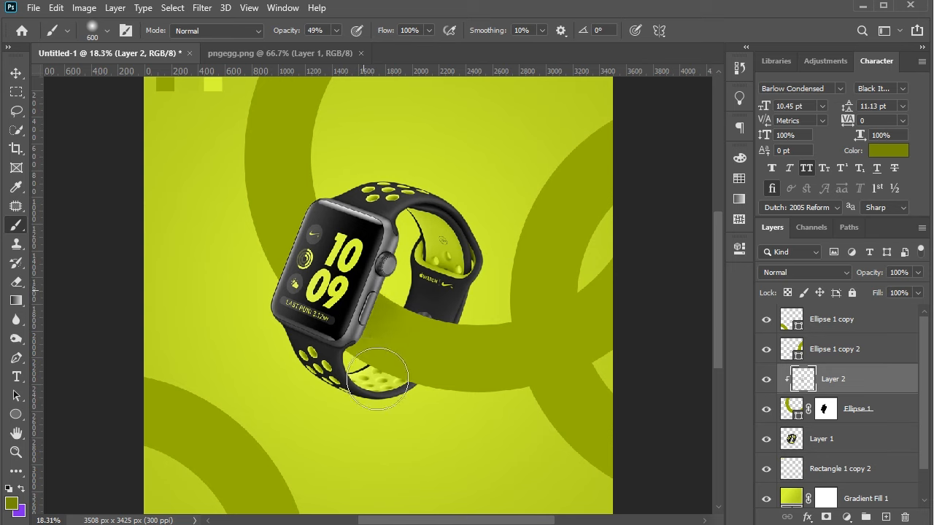
click(376, 379)
Step: Deepen the ring's shadow along the watch case with a 400 px soft brush, and shade the ring's upper part beside the case at 74% opacity
key(bracketleft)
key(bracketleft)
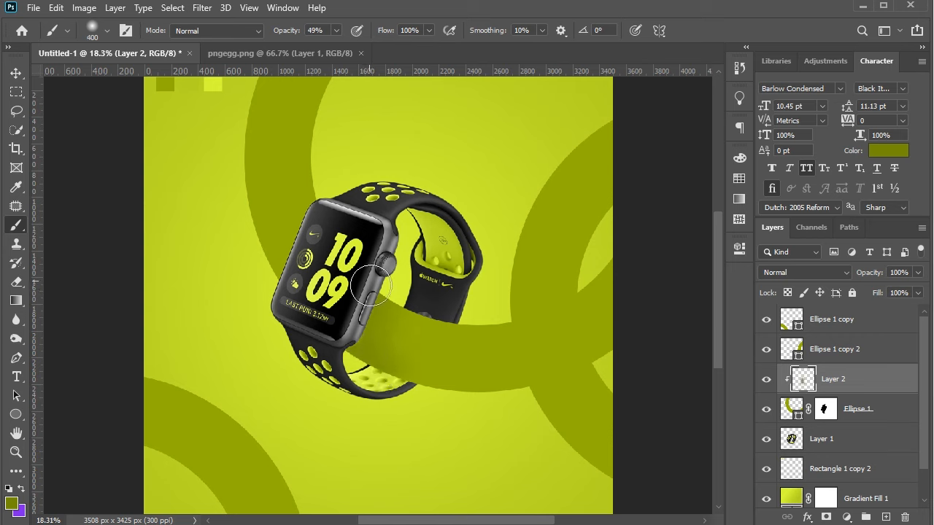
mouse_move(389, 296)
mouse_down()
mouse_move(375, 283)
mouse_move(369, 313)
mouse_move(413, 298)
mouse_move(367, 304)
mouse_move(346, 347)
mouse_move(353, 365)
mouse_move(387, 380)
mouse_move(372, 377)
mouse_up()
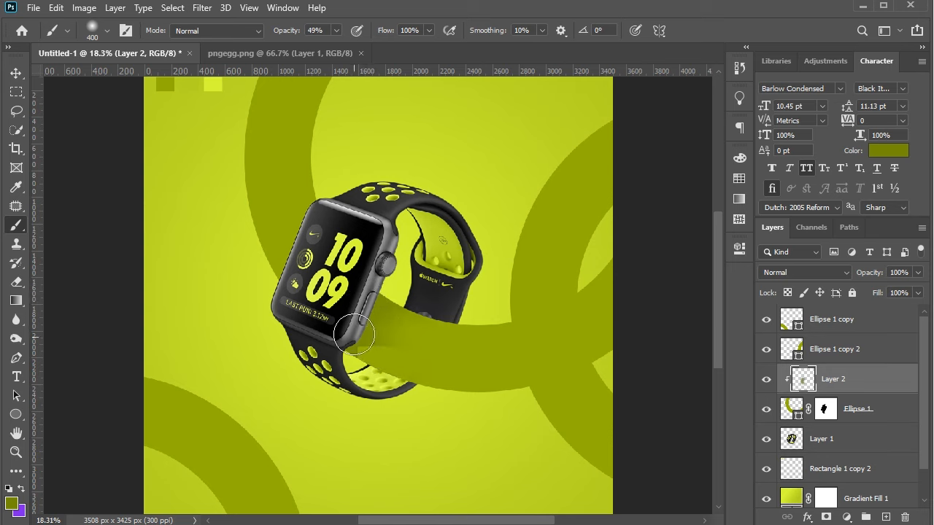
mouse_move(354, 336)
mouse_down()
mouse_move(364, 296)
mouse_move(354, 327)
mouse_up()
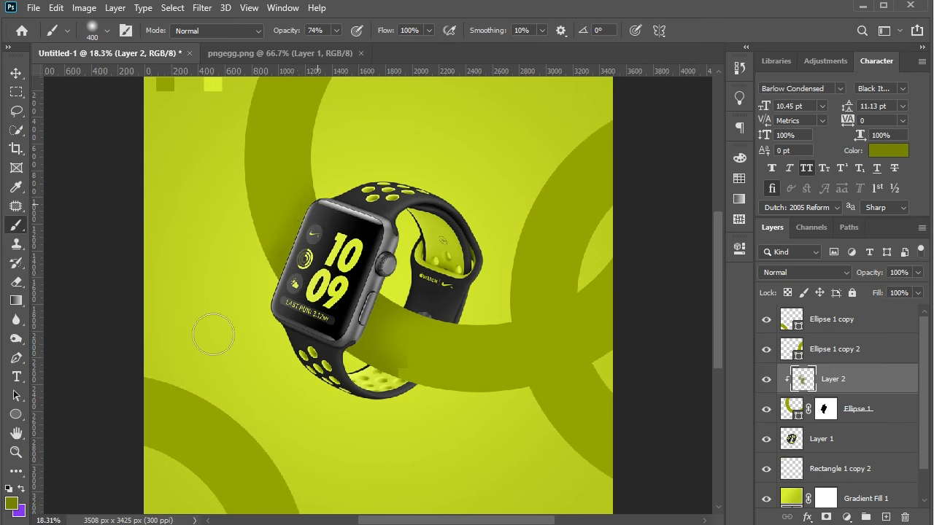
Step: Undo the last shading stroke and set the Brush's foreground color to a darker olive
key(ctrl+z)
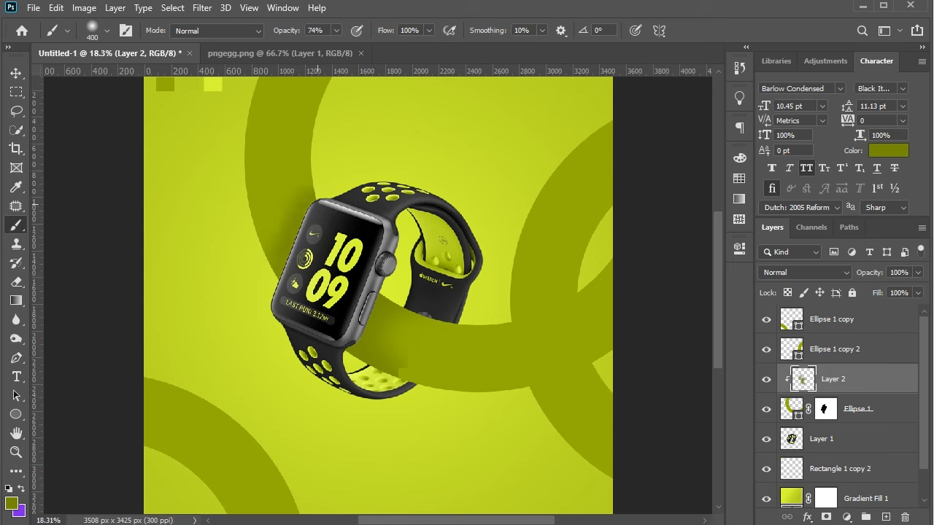
click(11, 503)
drag(732, 315, 729, 331)
click(858, 212)
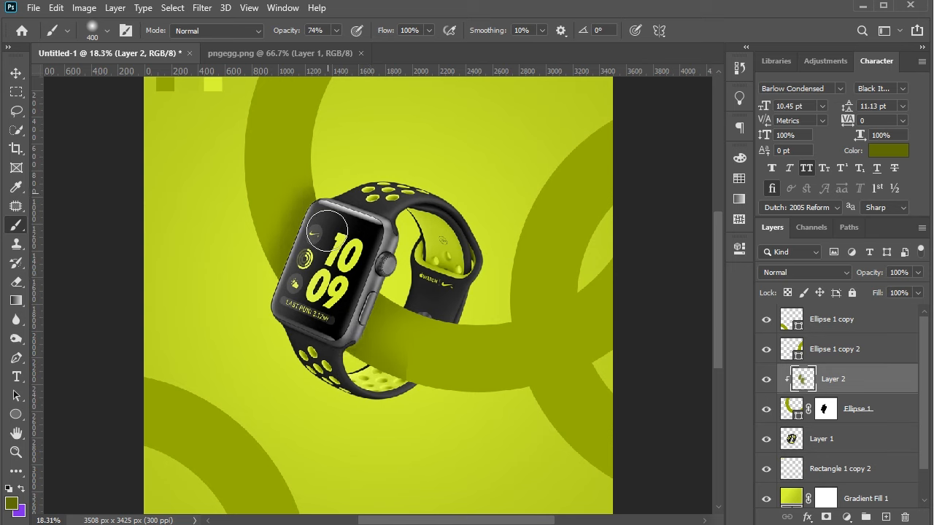
Step: Deepen the main ring's shadow where it meets the watch case with a 500 px soft brush at 74% opacity
key(bracketright)
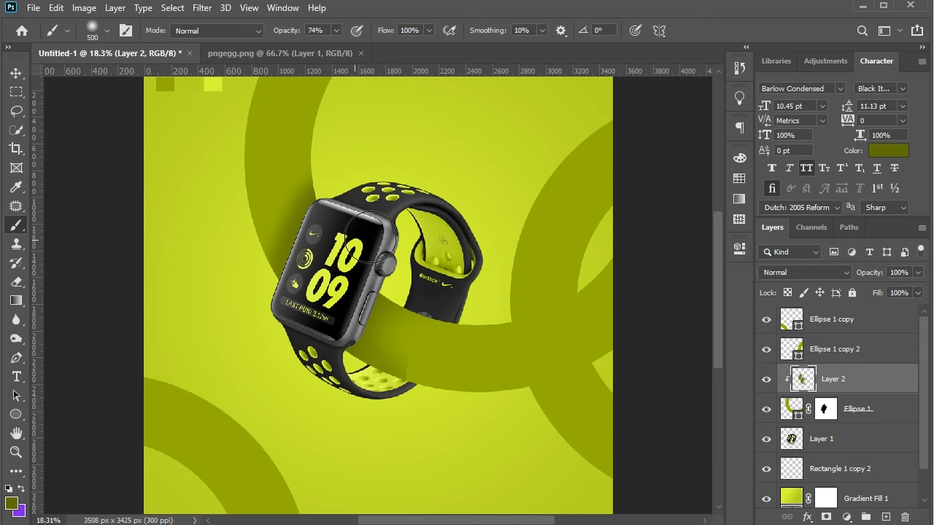
right_click(370, 197)
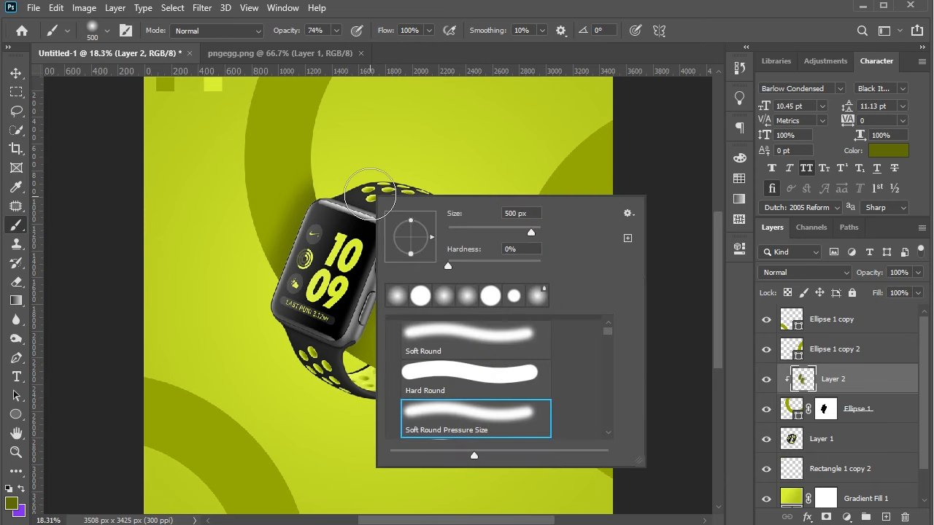
key(Return)
scroll(470, 182, down, 2)
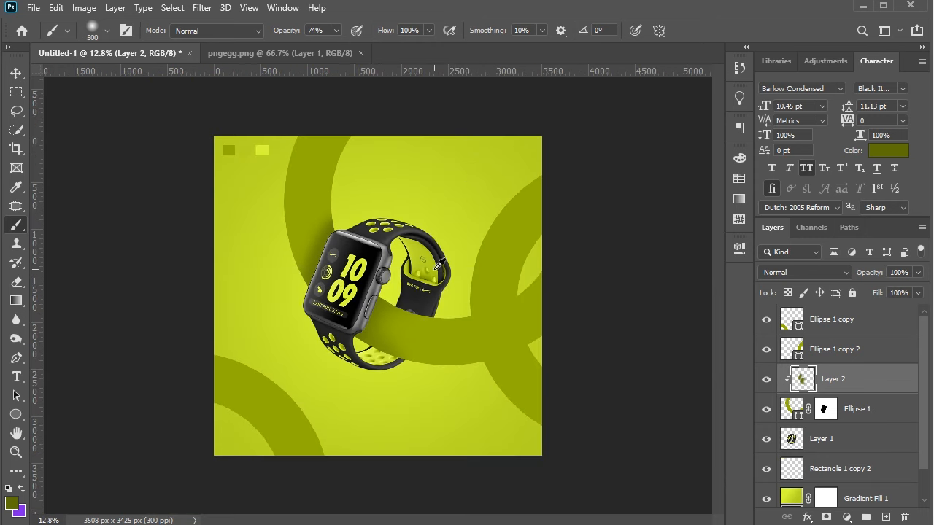
click(16, 73)
click(84, 177)
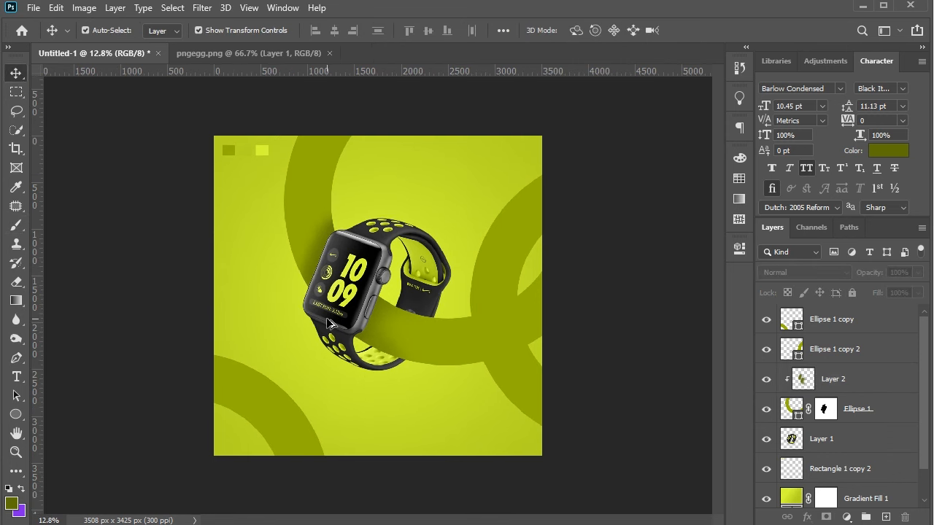
Step: Configure the Eraser for the main ring's shading layer with 5000 px size, 0% hardness, 73% opacity and 100% flow
scroll(328, 323, up, 1)
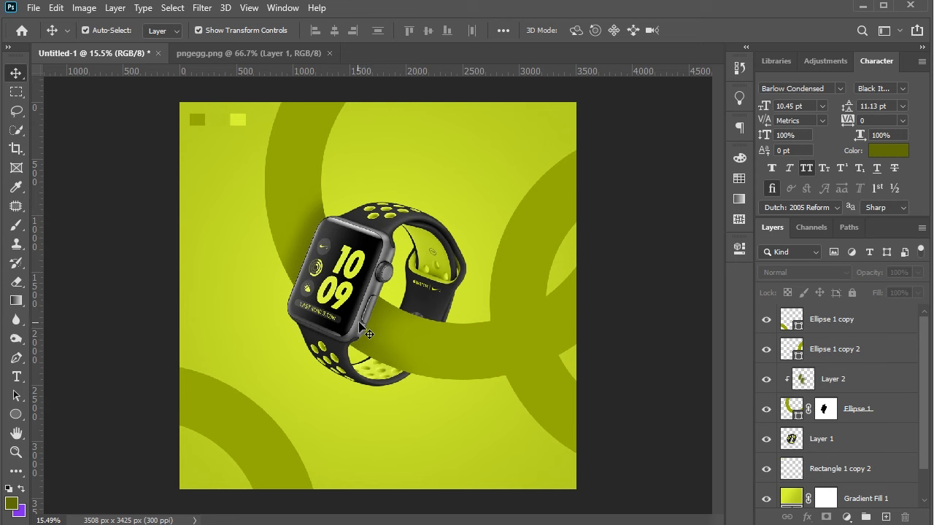
click(839, 381)
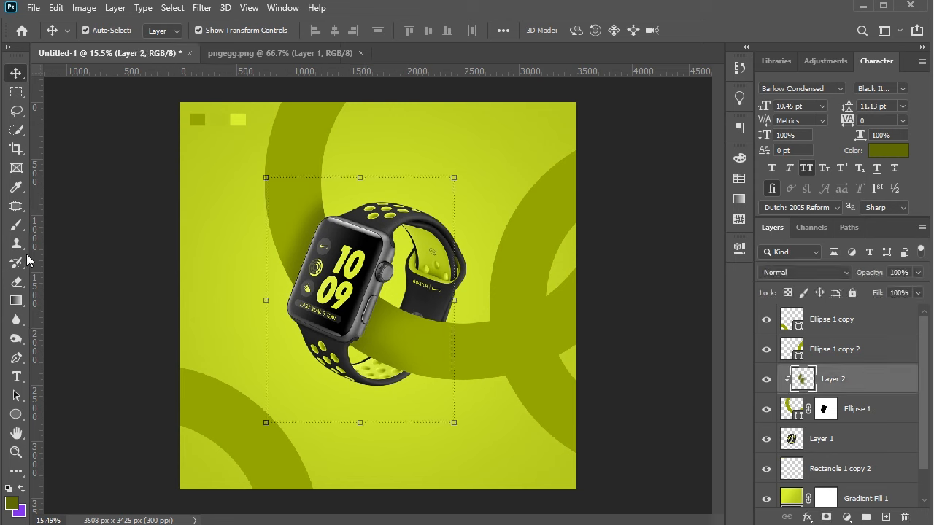
click(16, 282)
right_click(394, 255)
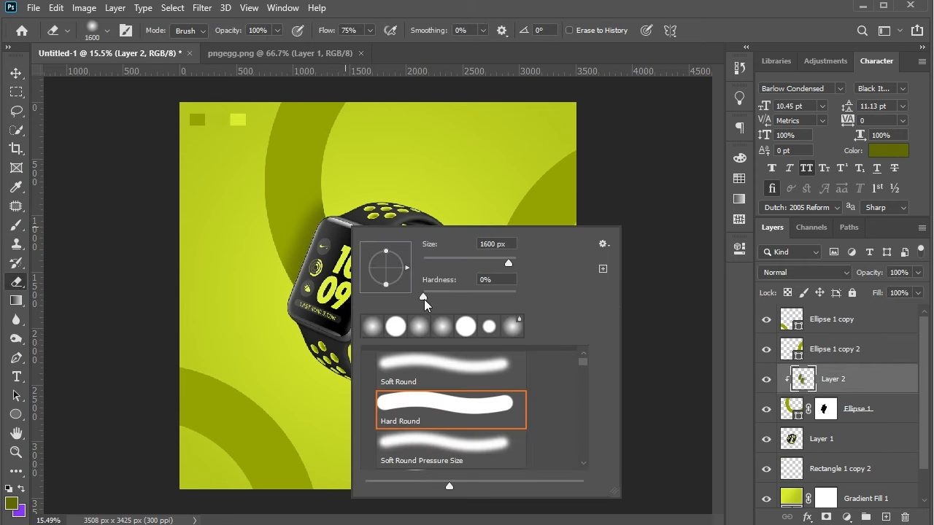
drag(503, 265, 517, 261)
drag(241, 33, 219, 33)
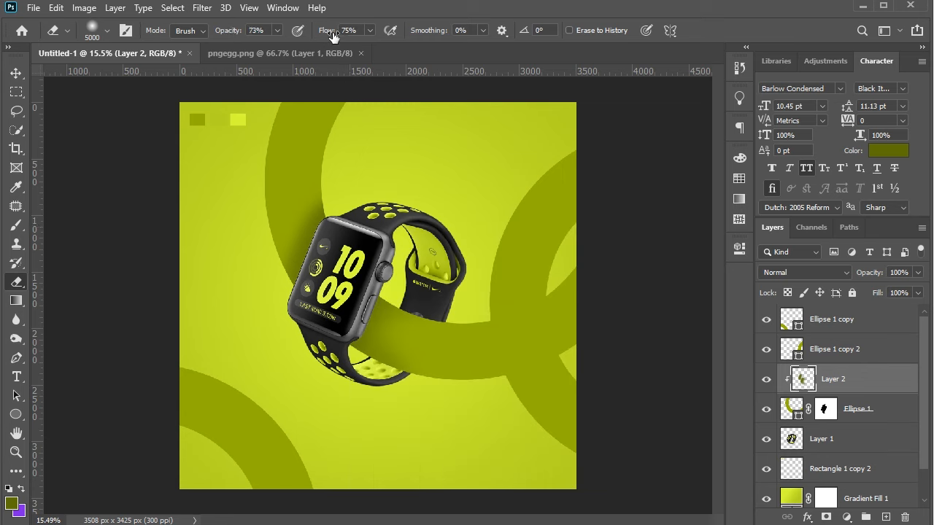
key(Return)
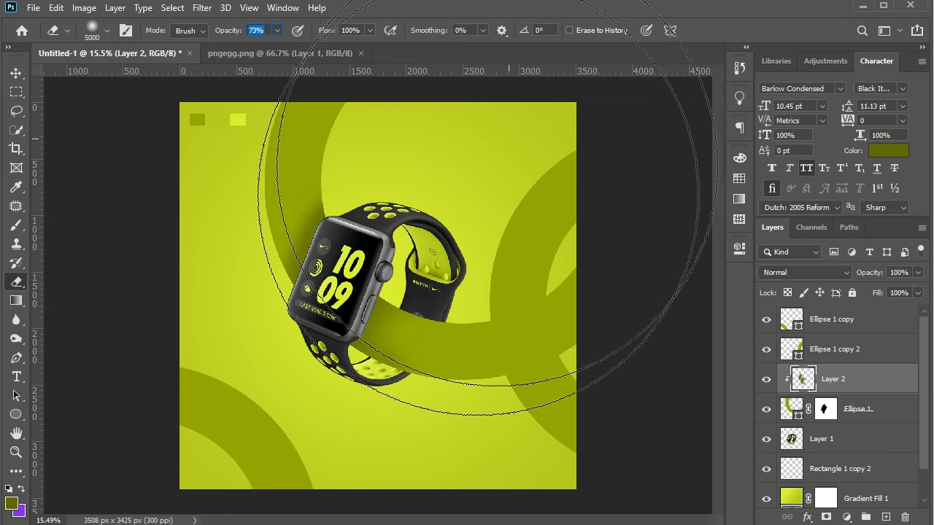
click(407, 227)
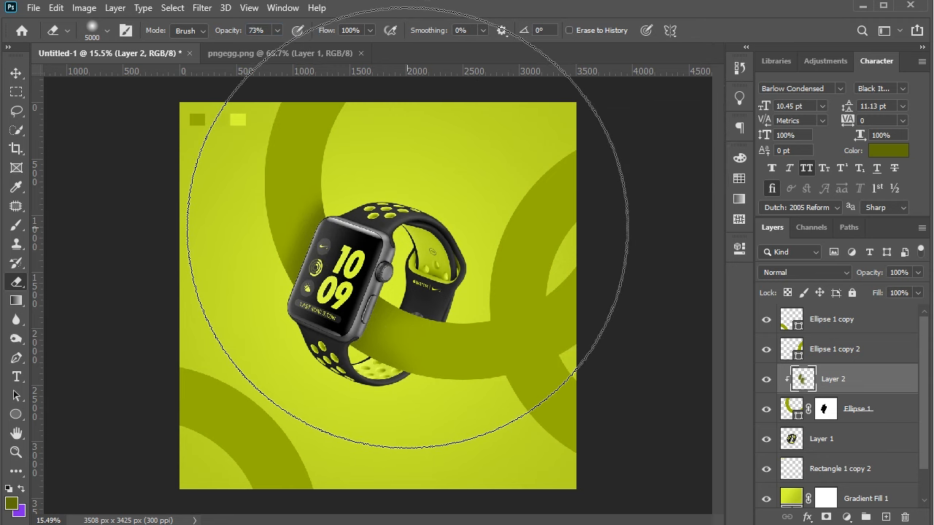
Step: Soften the main ring's shading above and below the watch case with the Eraser at 900 px and 29% opacity, then deselect the layer
key(bracketleft)
key(bracketleft)
key(bracketleft)
key(bracketleft)
key(bracketleft)
key(bracketleft)
key(bracketleft)
key(bracketleft)
key(bracketleft)
key(bracketleft)
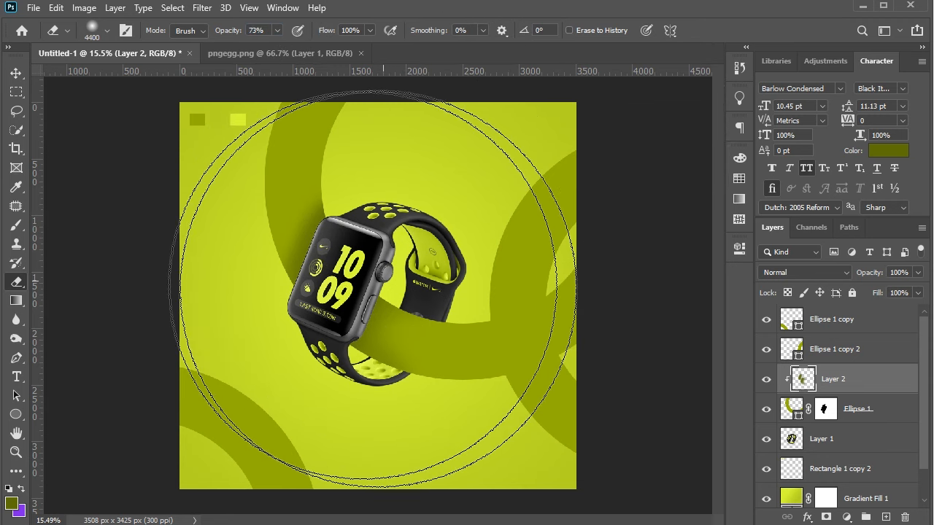
key(bracketleft)
key(bracketleft)
key(bracketleft)
key(bracketleft)
key(bracketleft)
key(bracketleft)
key(bracketleft)
key(bracketleft)
key(bracketleft)
key(bracketleft)
key(bracketleft)
key(bracketleft)
key(bracketleft)
key(bracketleft)
key(bracketleft)
key(bracketleft)
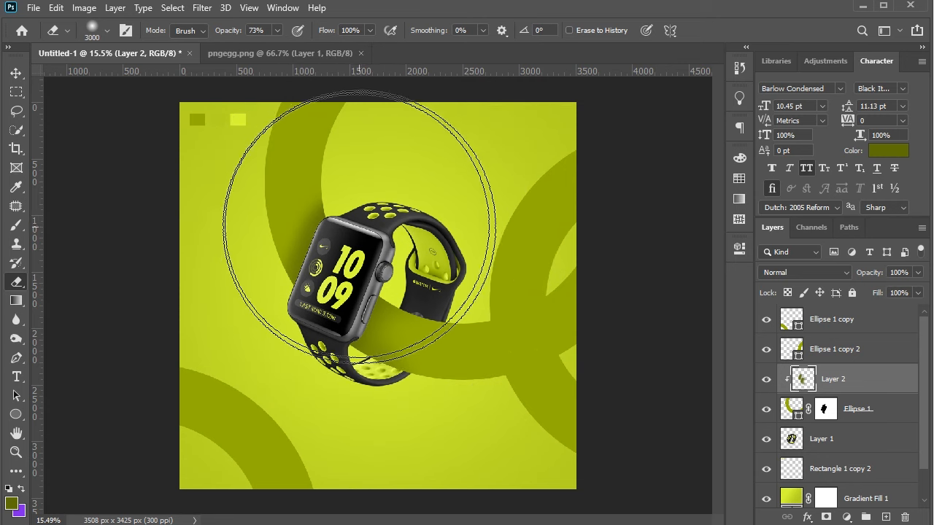
key(bracketleft)
key(bracketleft)
key(bracketleft)
key(bracketleft)
key(bracketleft)
key(bracketleft)
key(bracketleft)
key(bracketleft)
key(bracketleft)
key(bracketleft)
key(bracketleft)
key(bracketleft)
key(bracketleft)
key(bracketleft)
key(bracketleft)
key(bracketleft)
key(bracketleft)
key(bracketleft)
key(bracketleft)
key(bracketleft)
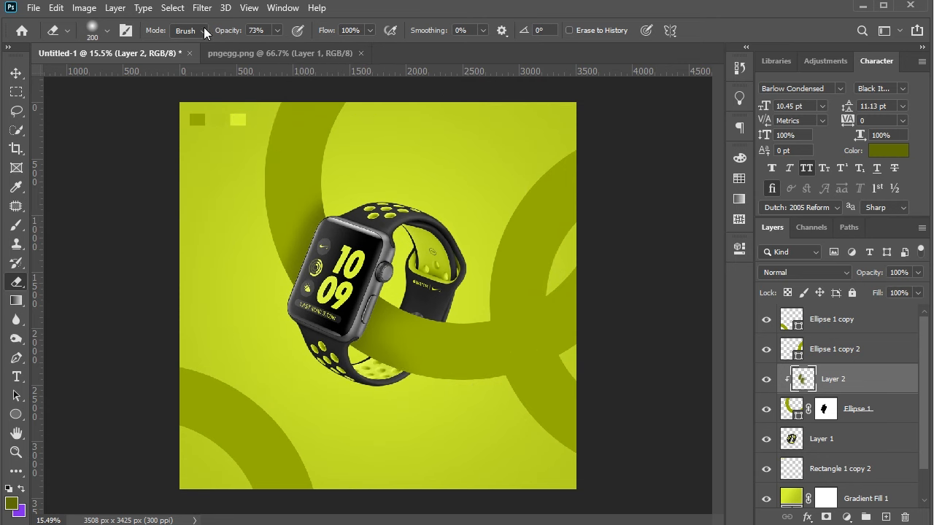
key(Return)
key(bracketright)
key(bracketright)
key(bracketright)
key(bracketright)
key(bracketright)
key(bracketright)
key(bracketright)
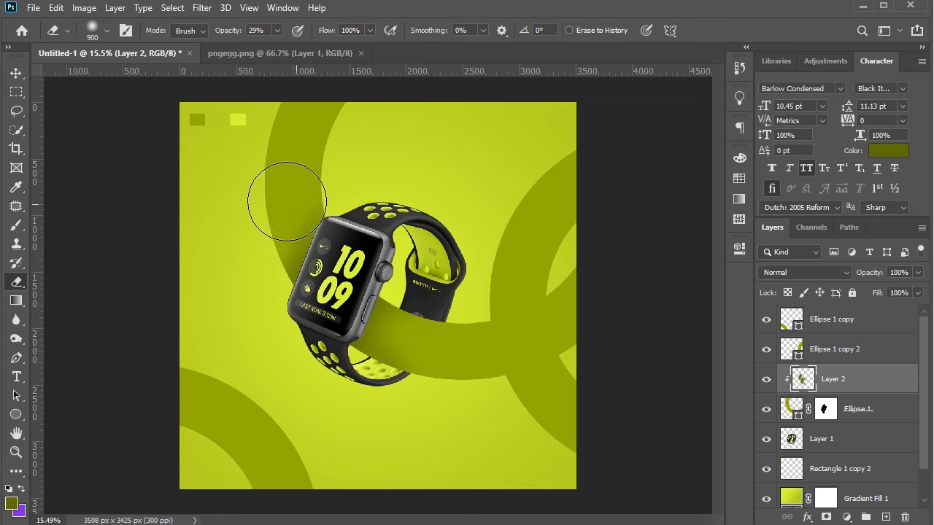
click(437, 355)
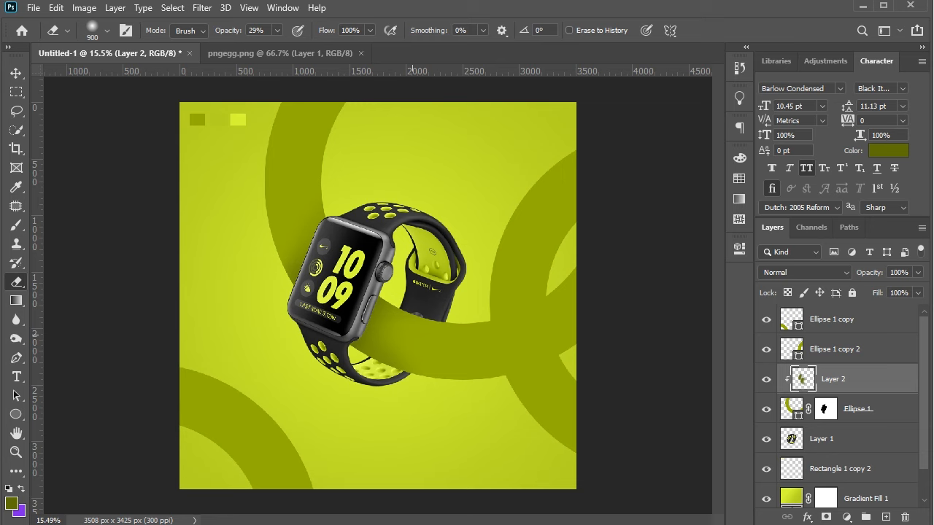
click(15, 74)
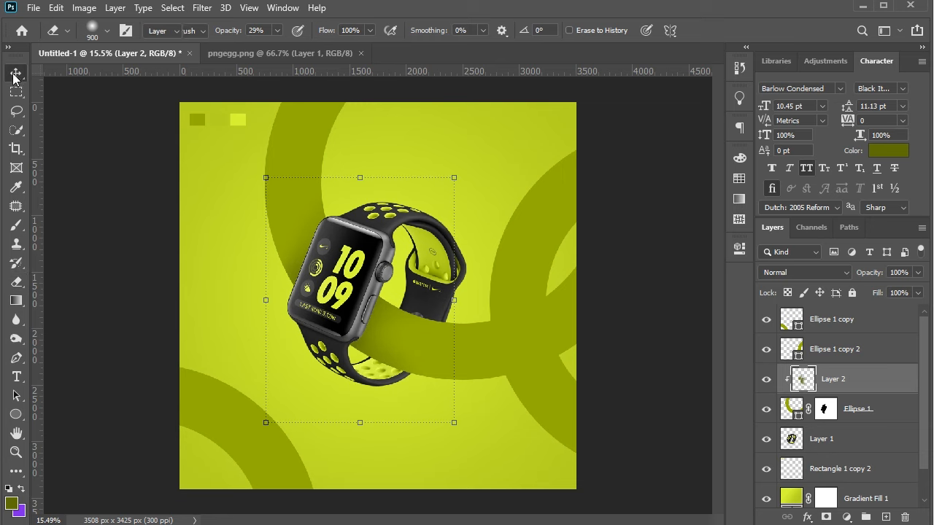
click(99, 167)
Step: Move the right-hand ring's layer below the main ring and its clipped shading layer
click(511, 352)
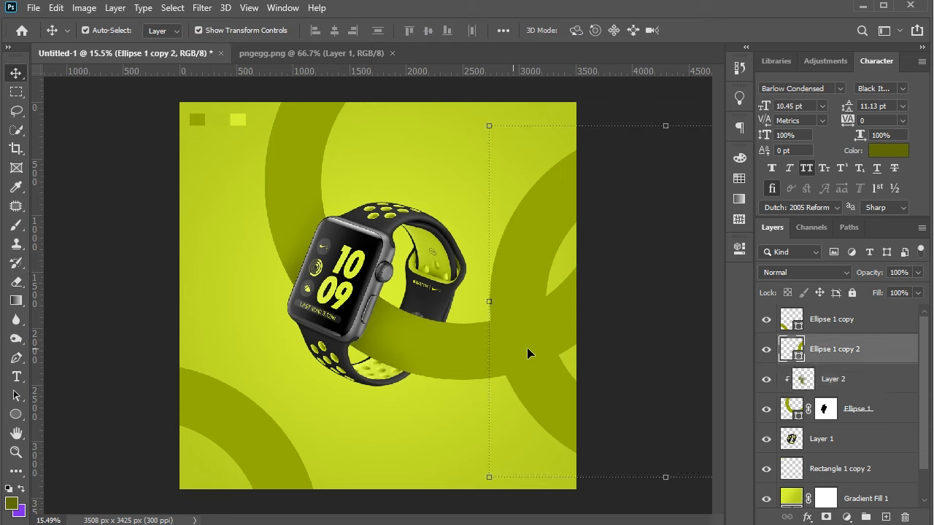
drag(841, 356, 853, 420)
click(860, 389)
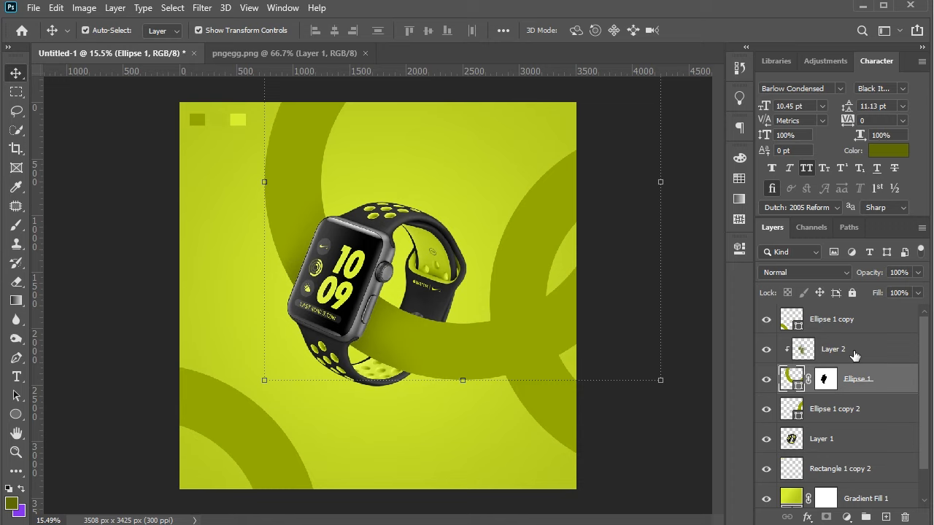
Step: Create a new layer above the right-hand ring and clip it to that ring
click(527, 247)
click(883, 516)
right_click(848, 411)
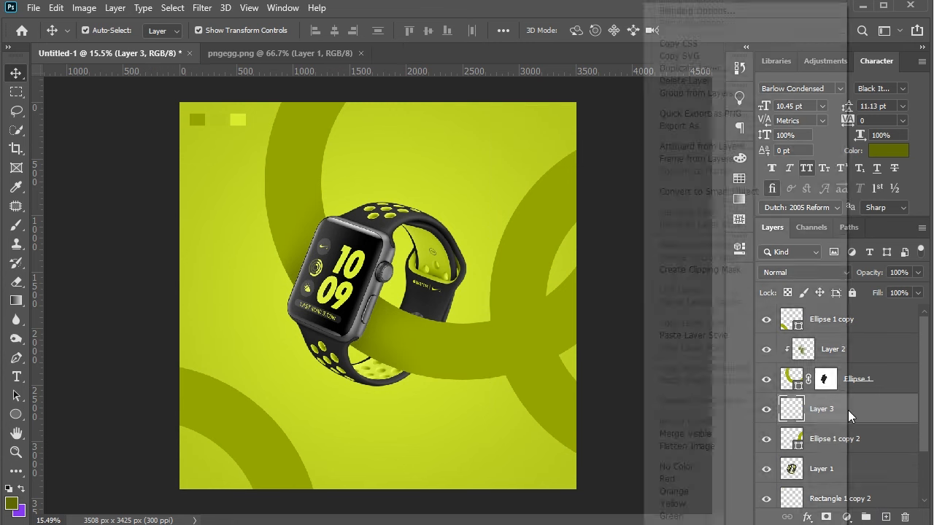
click(716, 270)
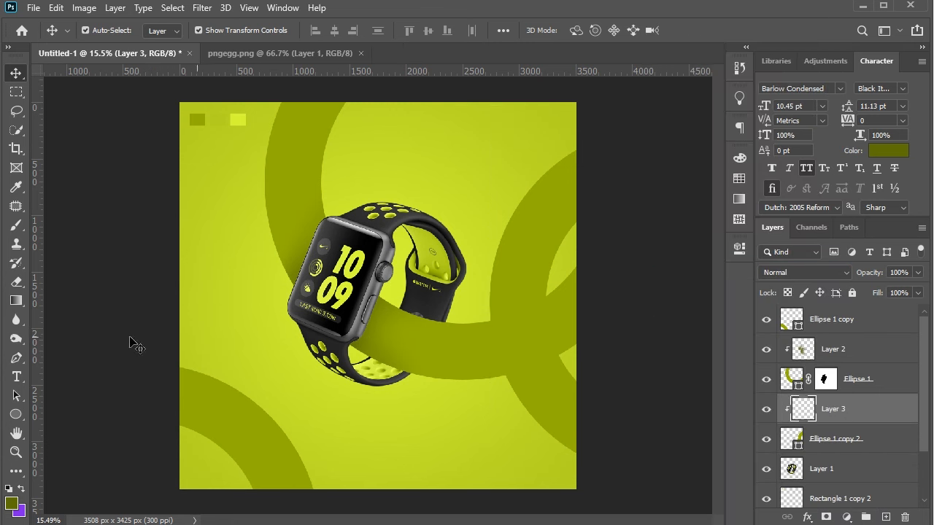
Step: Shade the right-hand ring where the main ring crosses it, using a soft olive brush at 74% opacity
click(16, 224)
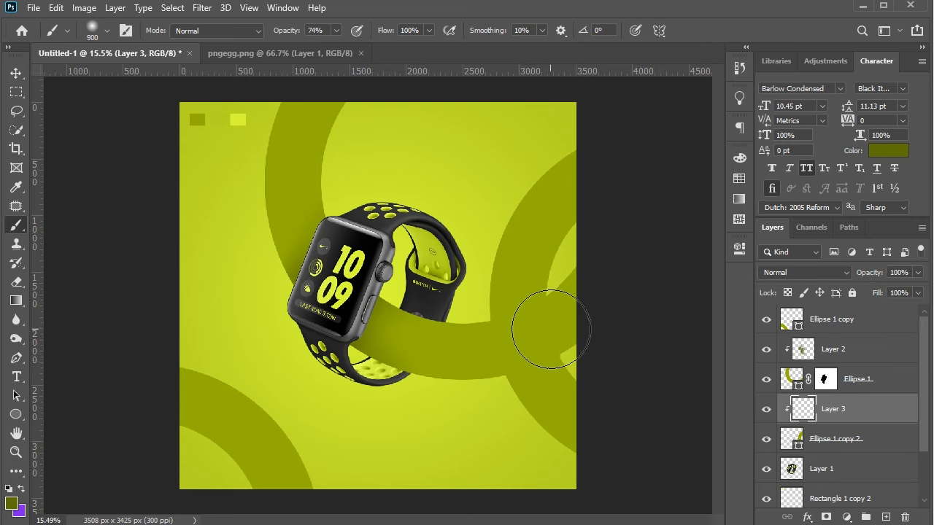
key(bracketright)
key(bracketright)
mouse_move(541, 337)
mouse_down()
mouse_move(479, 337)
mouse_move(473, 348)
mouse_up()
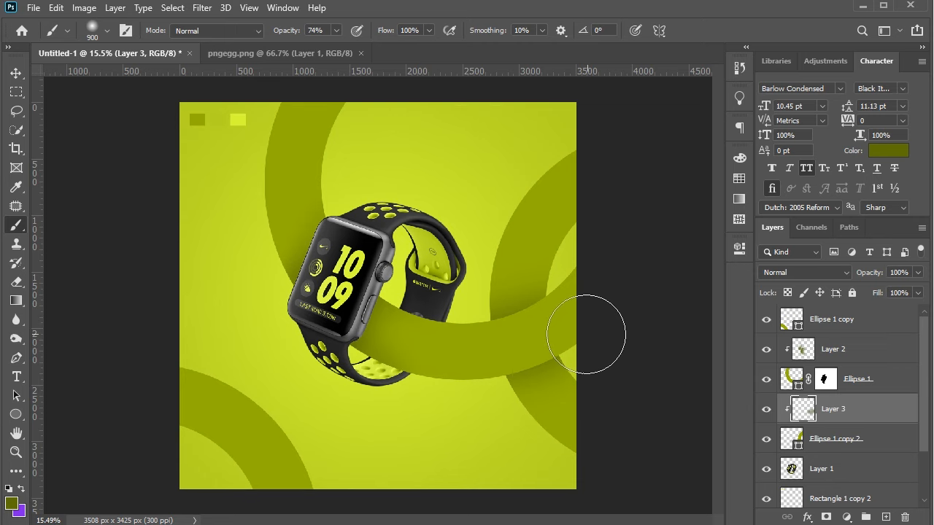
Step: Create a new layer above the main ring's shading and clip it to the main ring
click(839, 356)
right_click(853, 356)
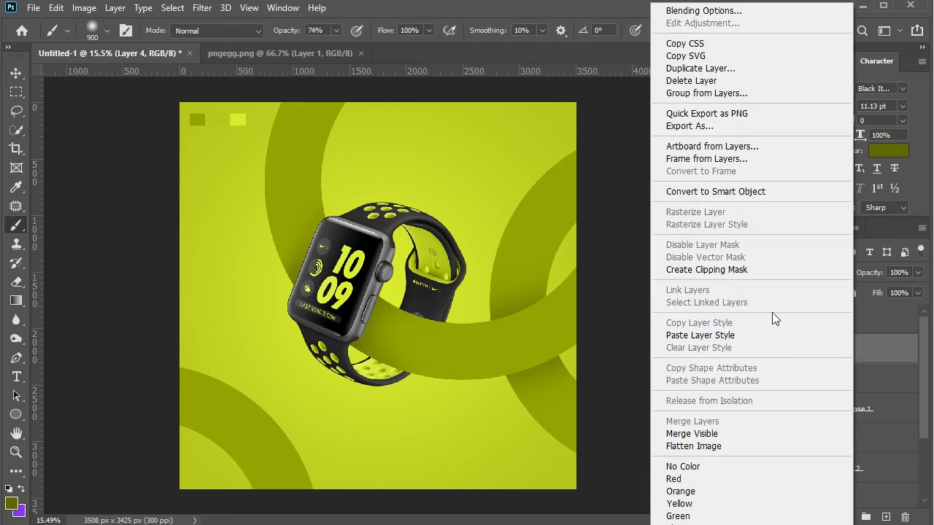
click(743, 277)
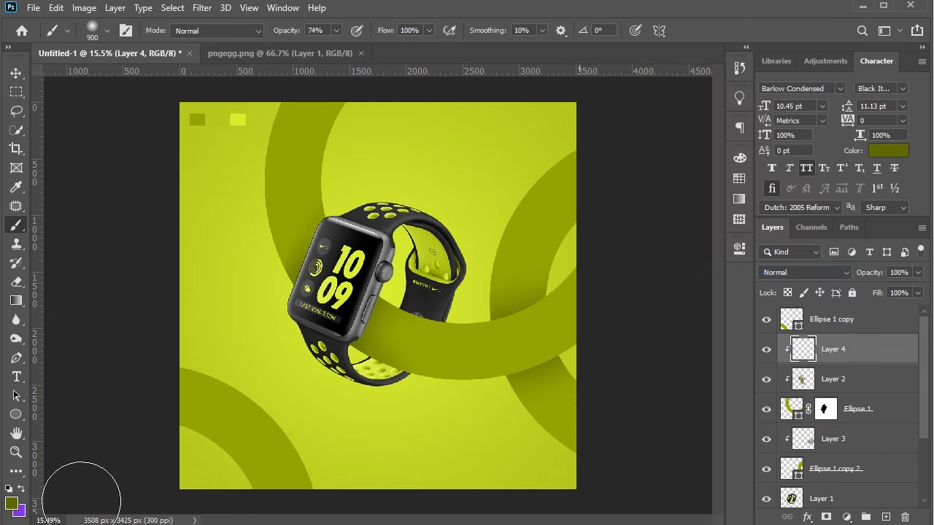
Step: Sample the background's lime as the foreground color and set the Brush opacity to 100%
click(19, 489)
alt+click(274, 329)
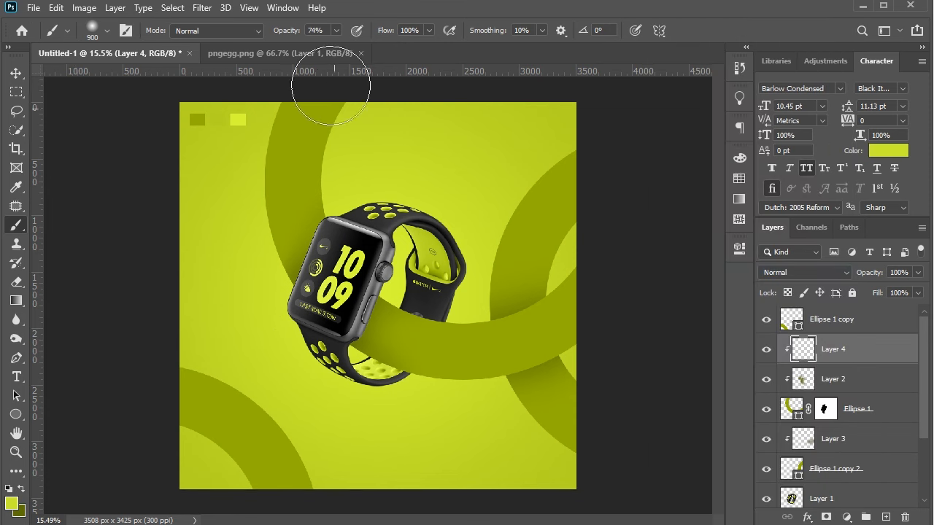
key(0)
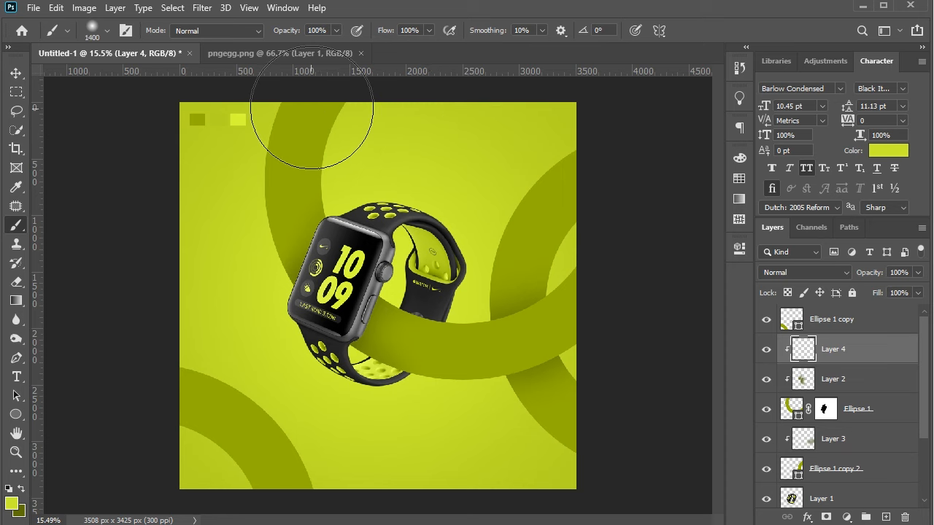
Step: Try brightening the main ring's two ends at the canvas edges with a 1900 px soft lime brush
key(bracketright)
key(bracketright)
key(bracketright)
key(bracketright)
key(bracketright)
key(bracketright)
key(bracketright)
key(bracketright)
key(bracketright)
key(bracketright)
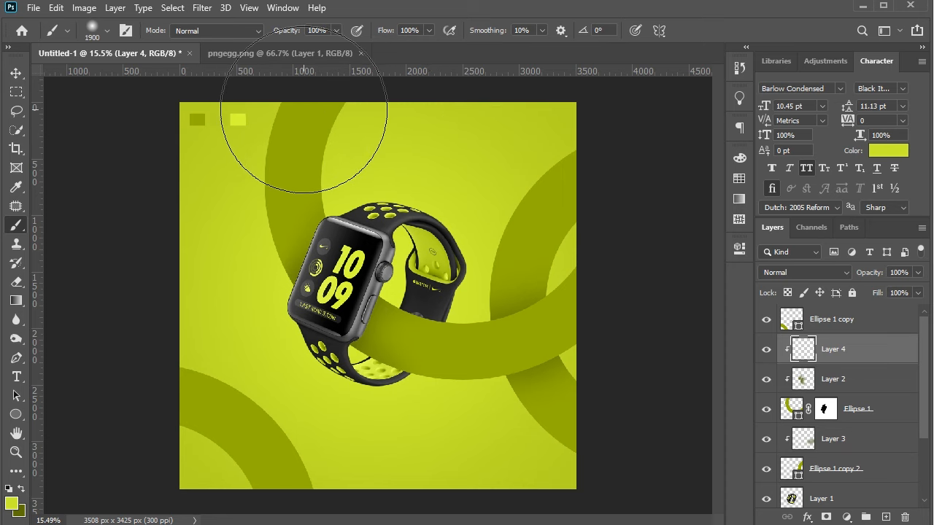
click(303, 110)
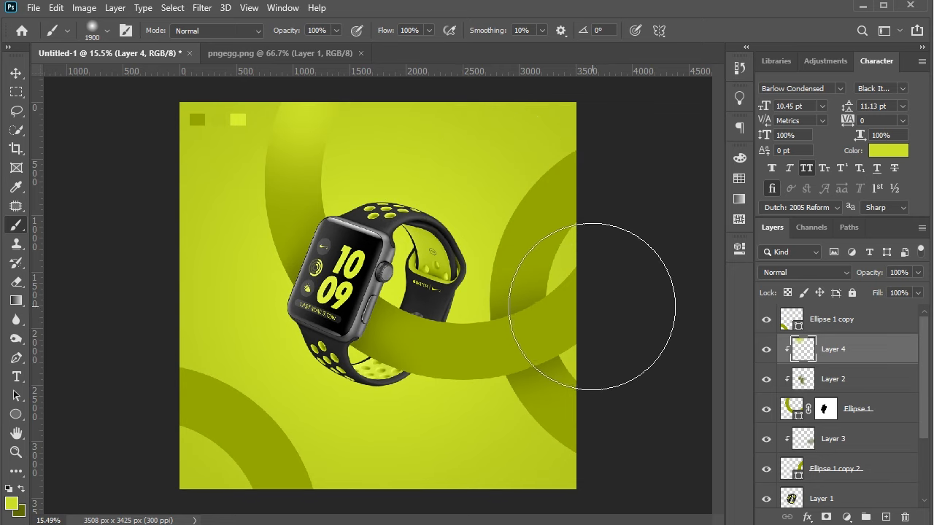
click(591, 306)
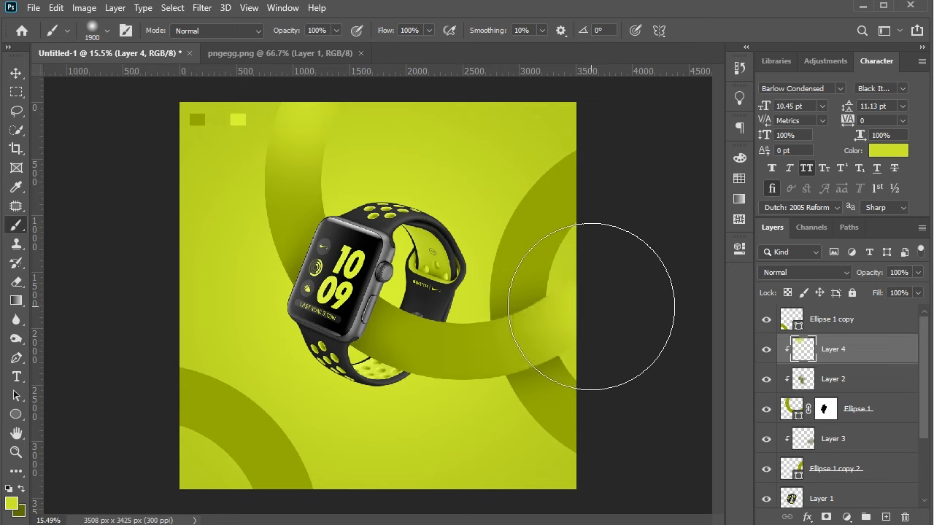
key(ctrl+z)
key(ctrl+z)
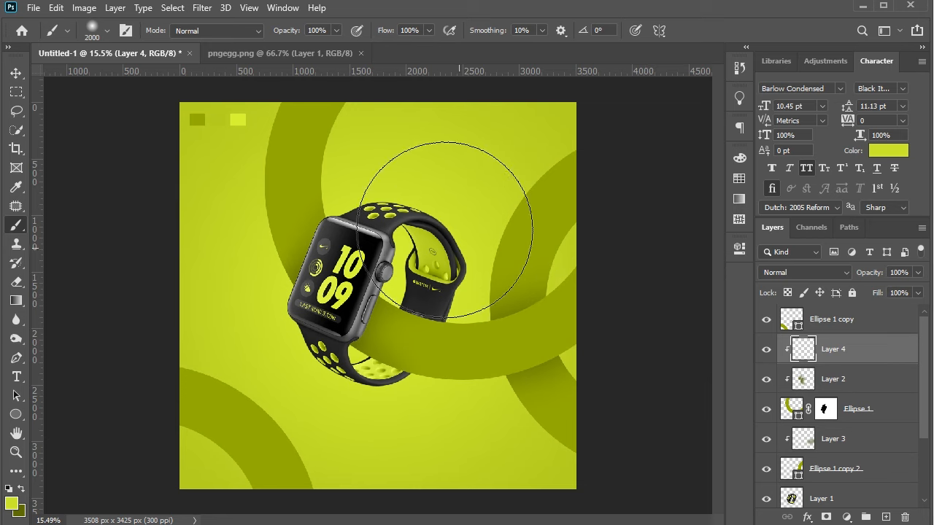
Step: Brighten the main ring's two ends at the canvas edges with a 2300 px soft lime brush at 100% opacity
key(bracketright)
key(bracketright)
key(bracketright)
key(bracketright)
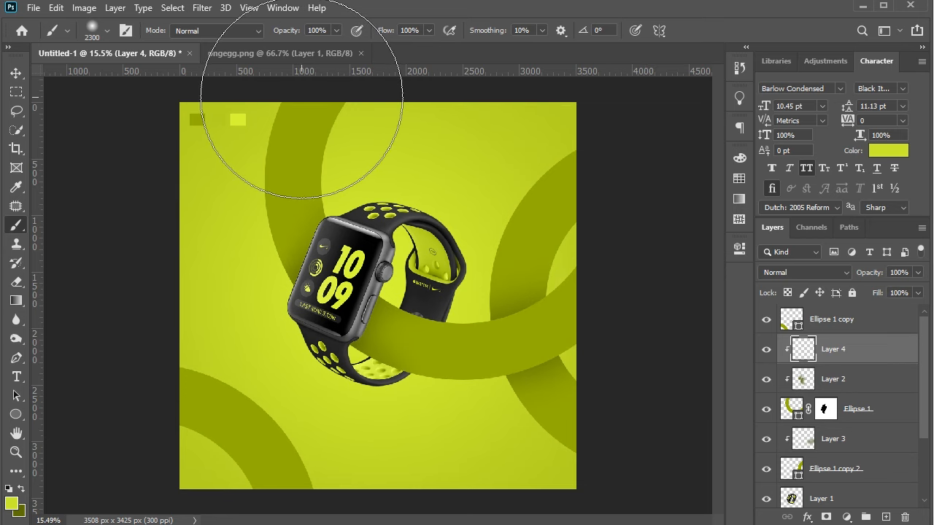
key(ctrl+shift+z)
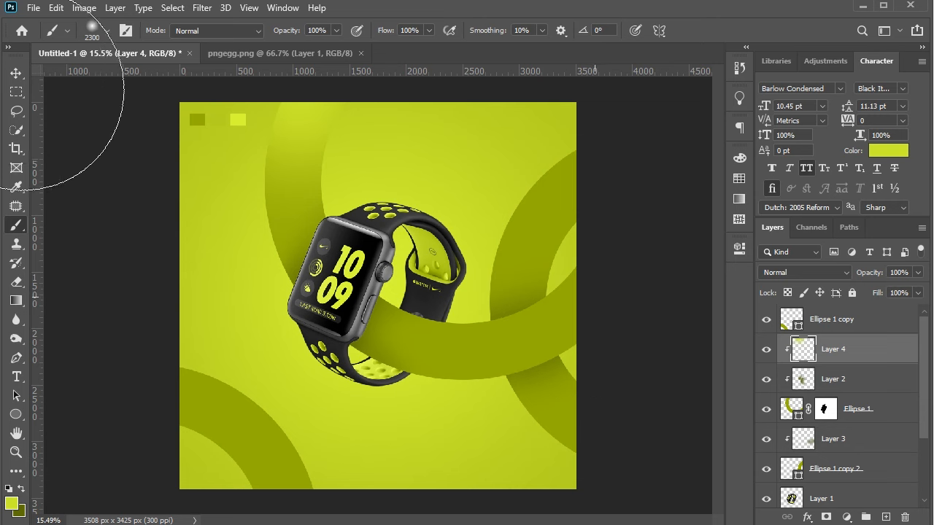
key(ctrl+shift+z)
click(16, 78)
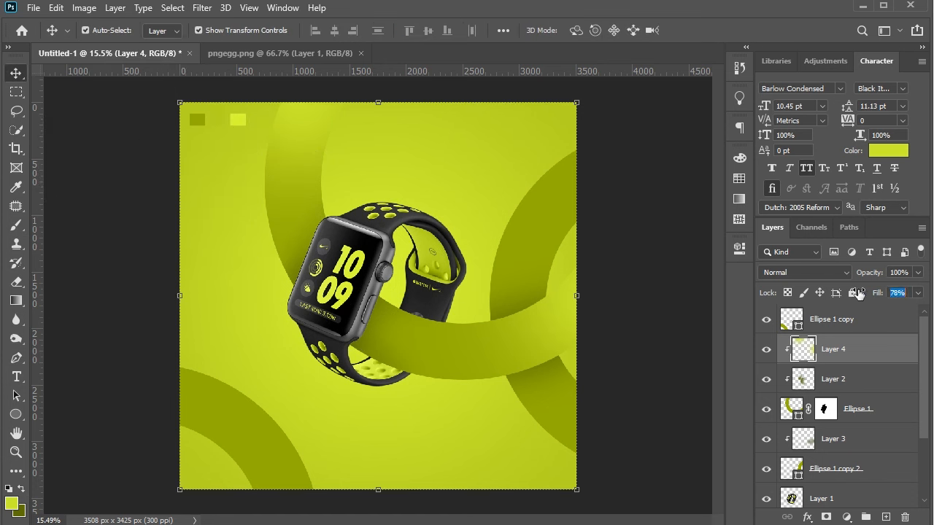
Step: Lower the fill of the main ring's lime highlight layer to 60%
drag(858, 294, 852, 293)
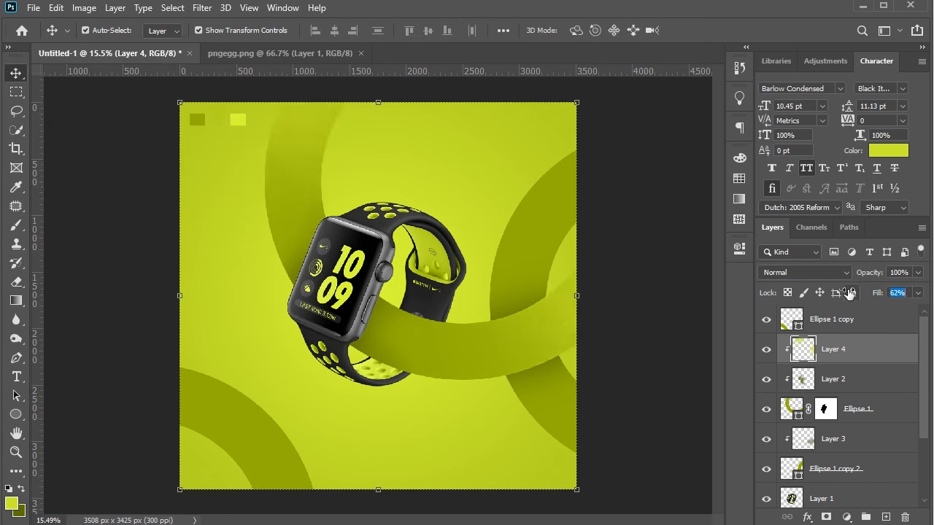
click(666, 300)
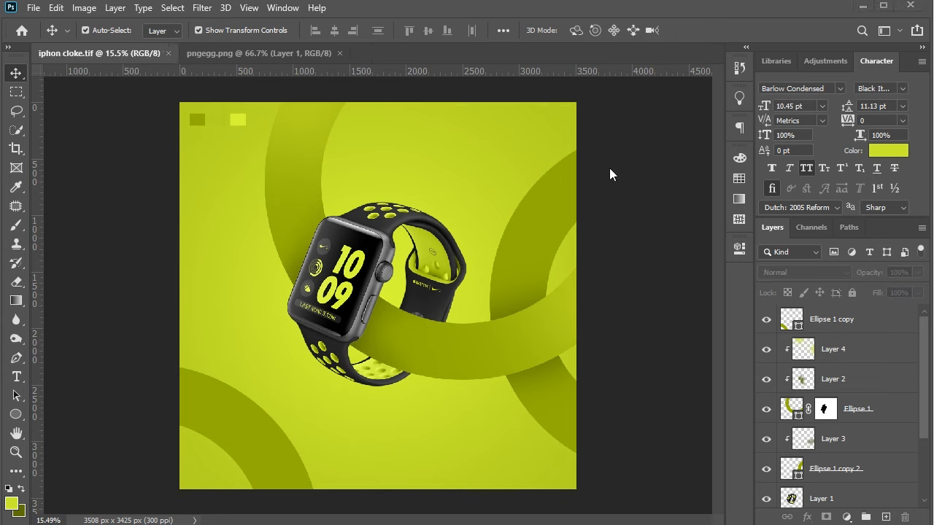
Step: Create a new layer directly above the color swatches layer, beneath the watch layer
click(411, 217)
click(448, 134)
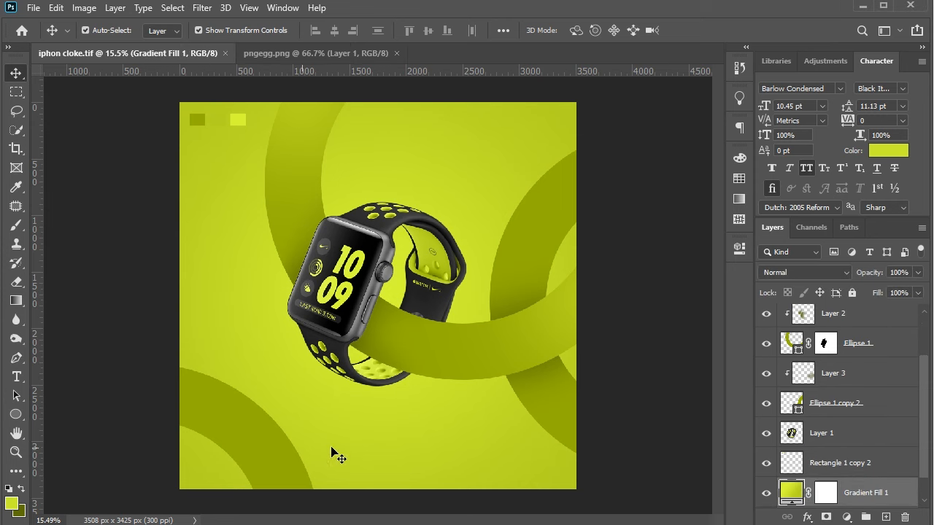
scroll(852, 478, down, 1)
click(867, 433)
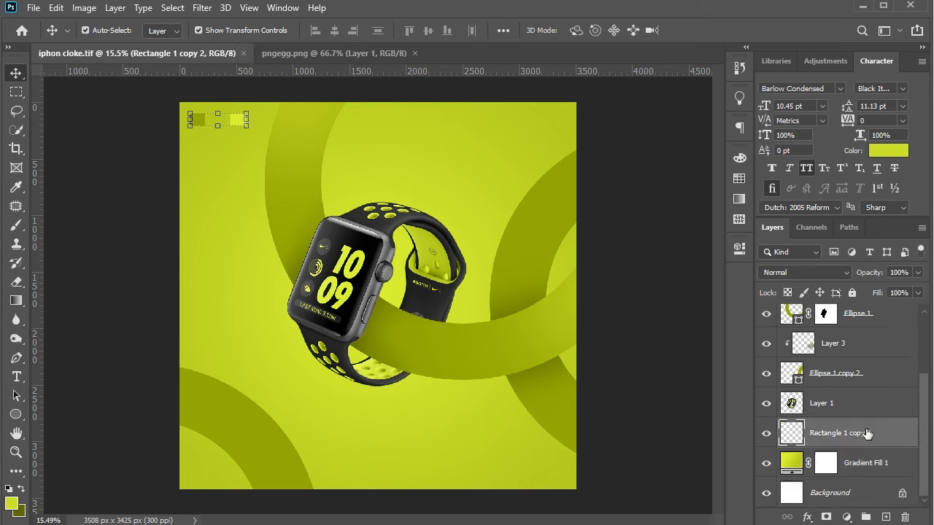
click(884, 517)
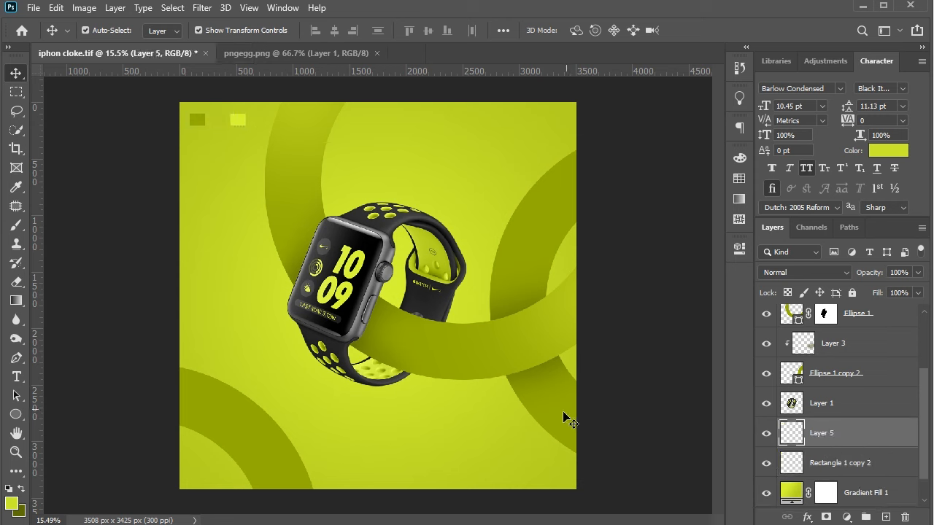
Step: Swap the foreground and background colors and darken the foreground to a very dark olive
click(21, 490)
click(11, 503)
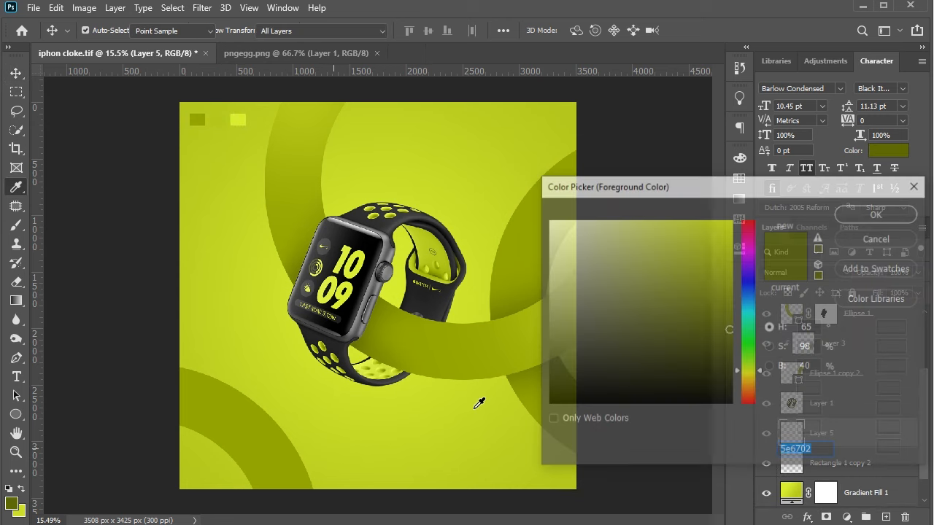
drag(729, 324, 731, 356)
click(851, 214)
key(v)
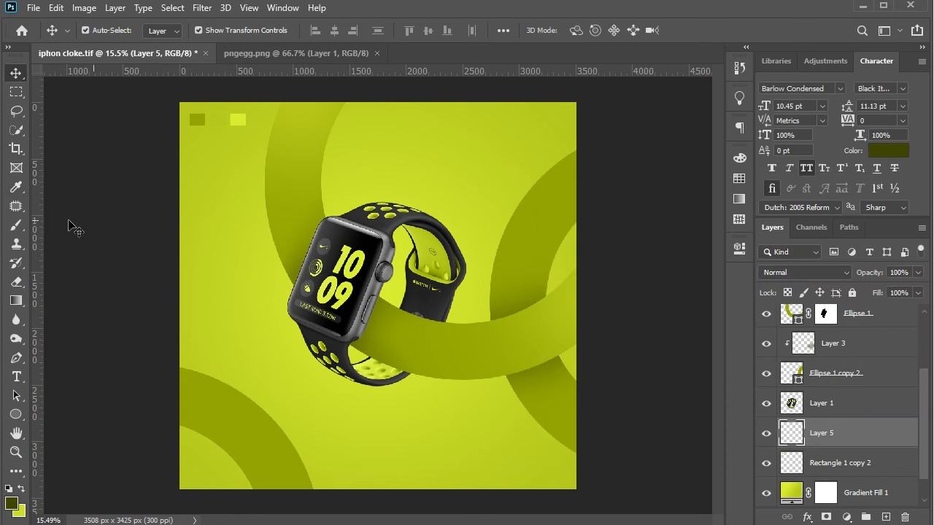
Step: Flatten the soft Brush tip into a thin horizontal ellipse
click(13, 226)
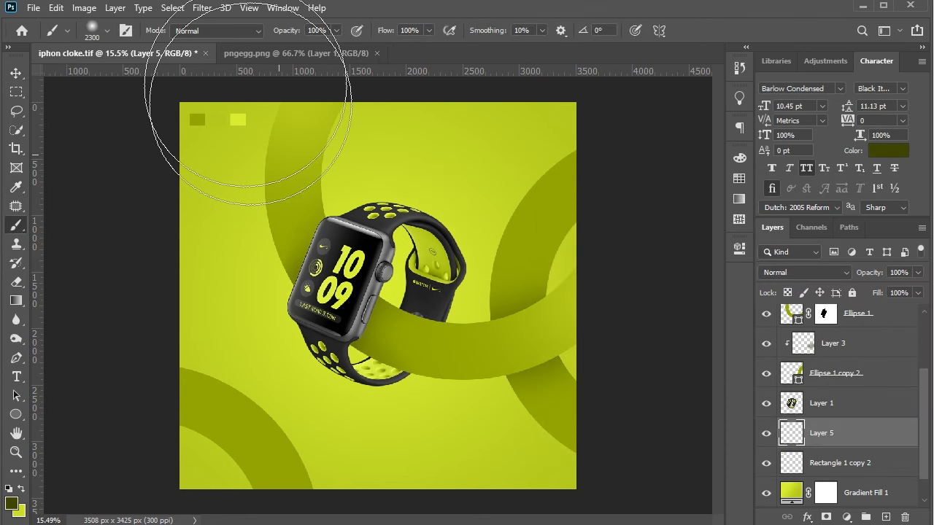
right_click(410, 330)
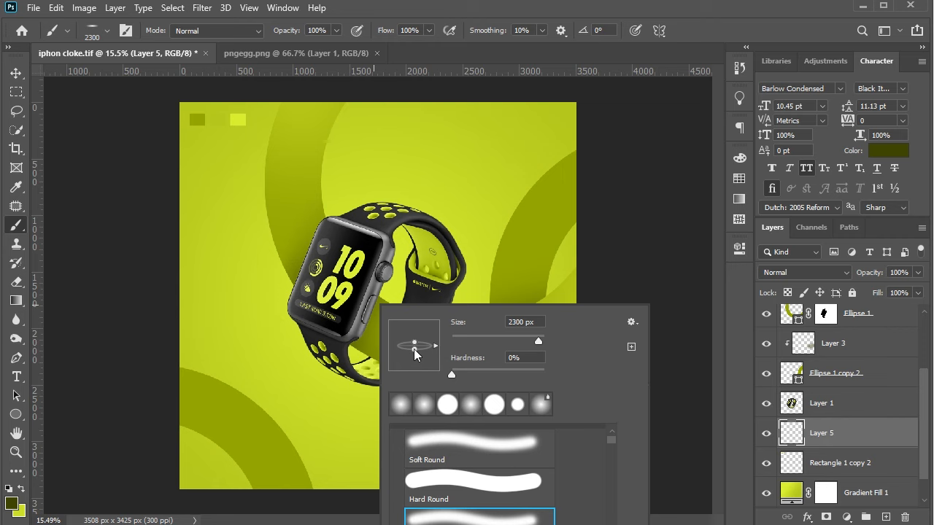
drag(414, 350, 415, 348)
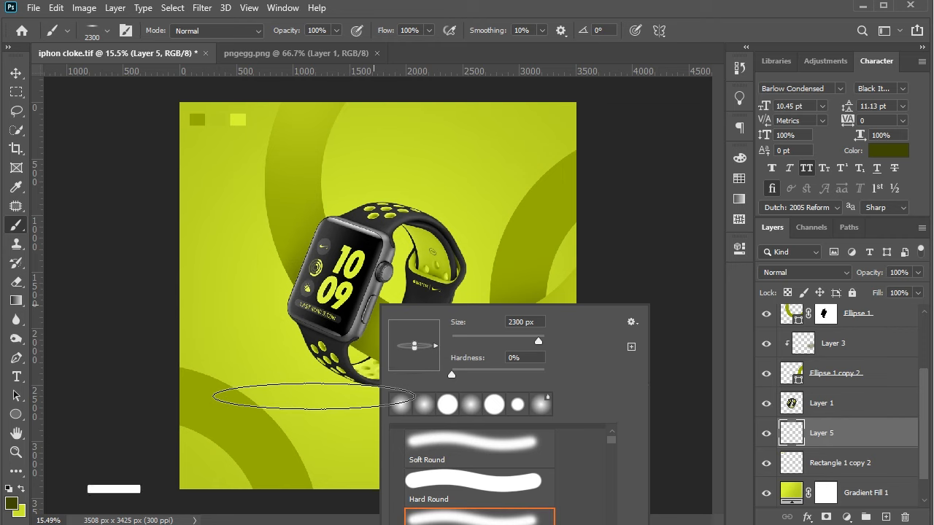
key(Return)
Step: Resize the flattened soft brush to 1300 px and paint a dark olive ground shadow just below the watch
key(bracketleft)
key(bracketleft)
key(bracketleft)
key(bracketleft)
key(bracketleft)
key(bracketleft)
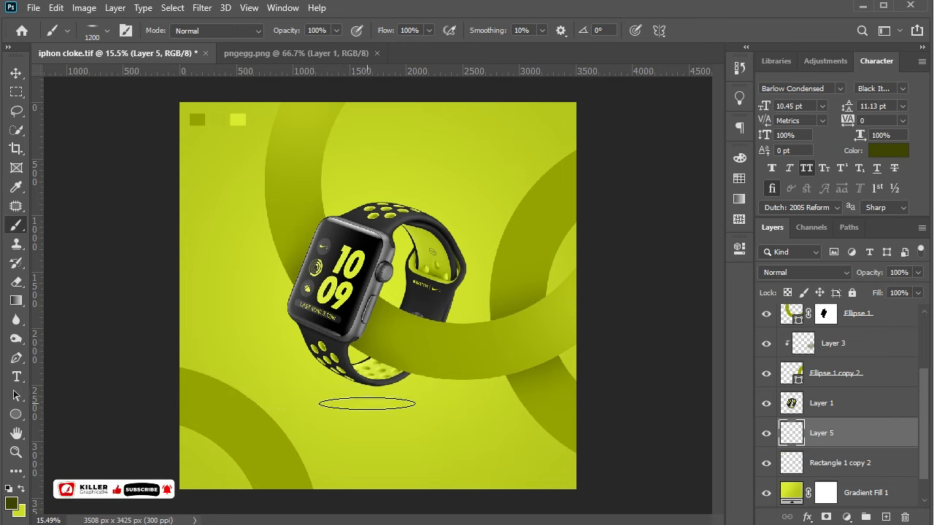
key(bracketright)
right_click(375, 403)
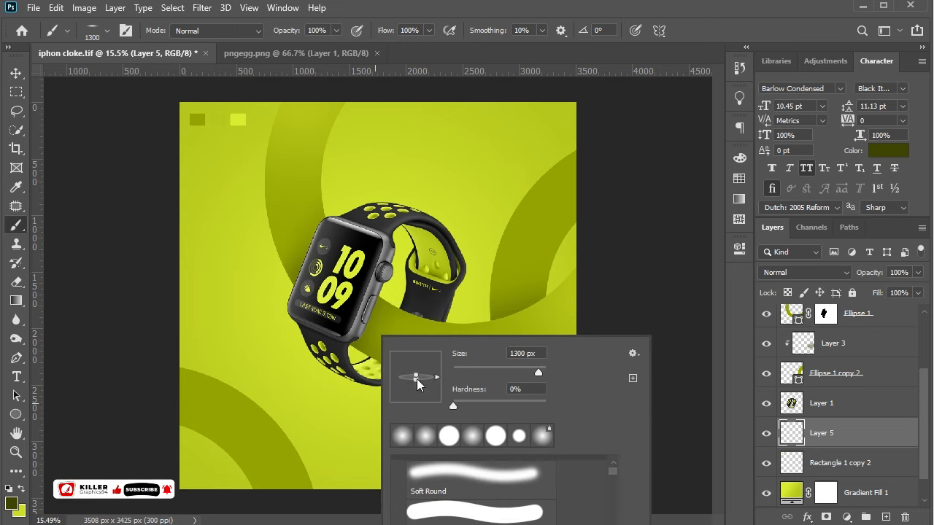
key(Return)
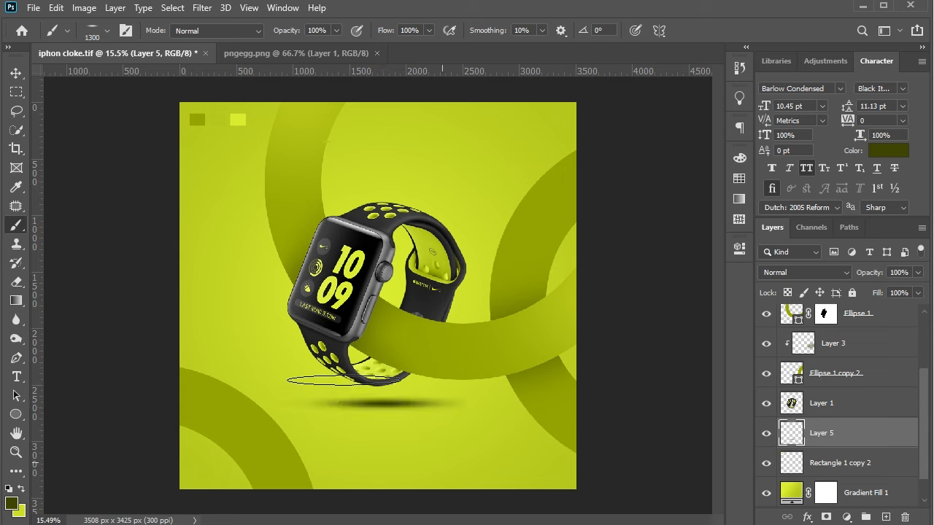
Step: Shift the ground shadow slightly to the left to center it beneath the watch
click(15, 73)
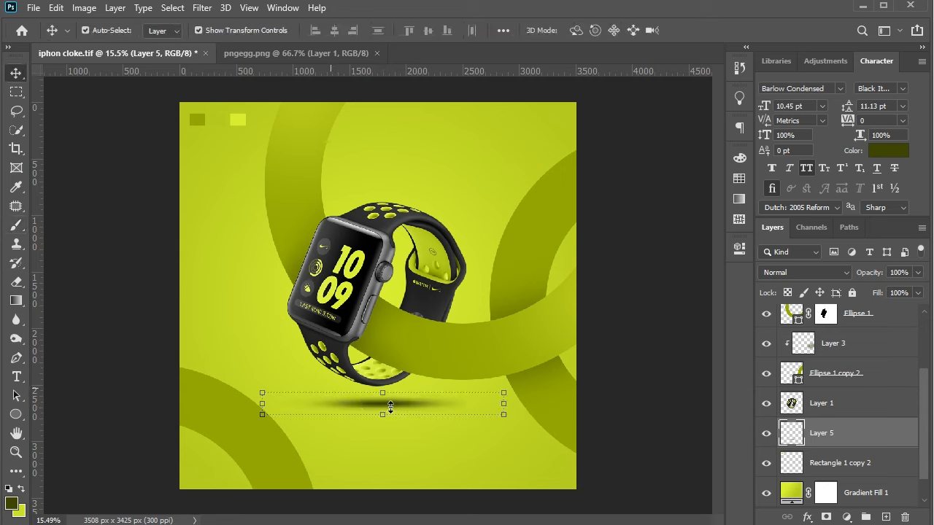
drag(394, 408, 379, 409)
click(678, 394)
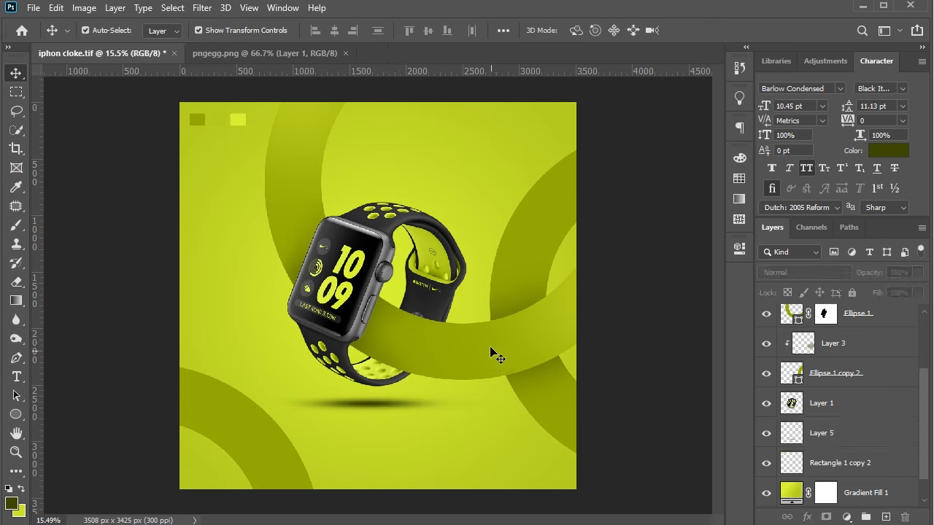
Step: Create a new layer above the lower-left ring and clip it to that ring
scroll(877, 317, up, 2)
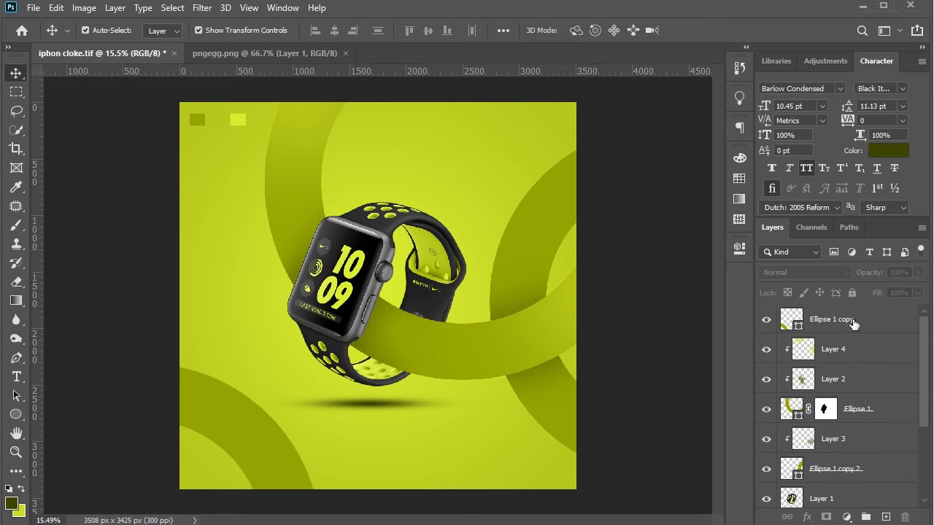
click(854, 324)
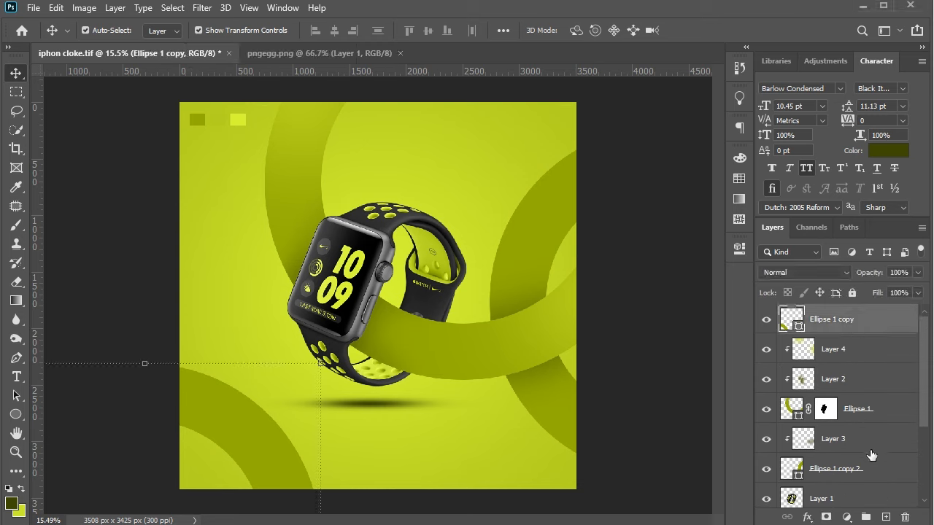
click(886, 517)
right_click(840, 321)
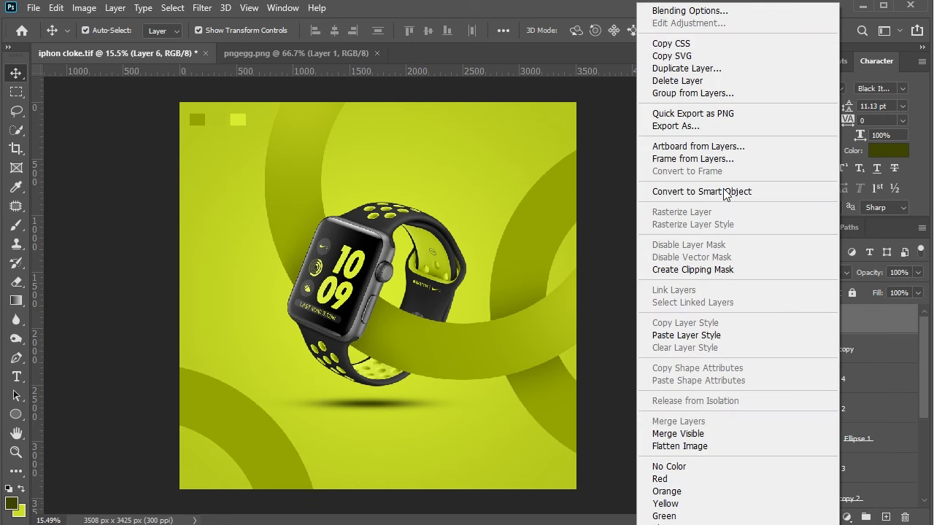
click(692, 269)
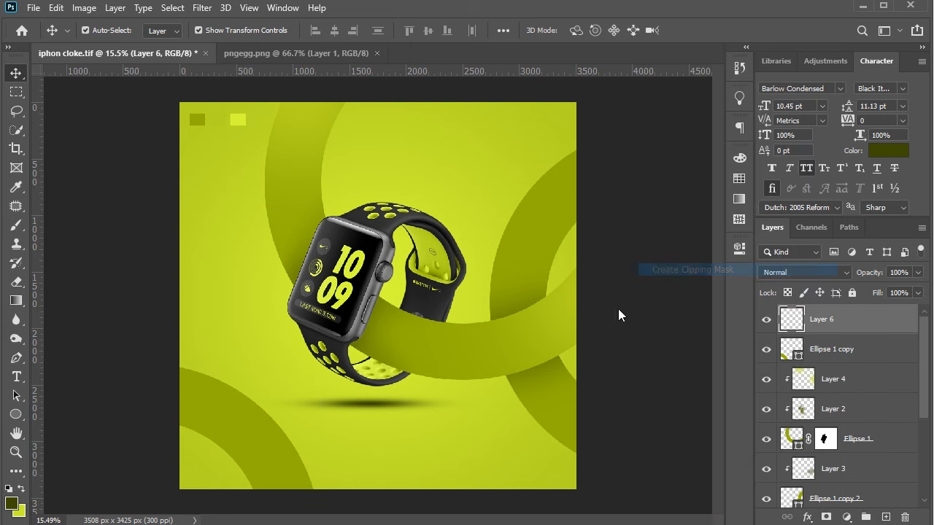
Step: Swap the foreground back to lime and restore the soft Brush tip to a full circle
click(21, 489)
click(16, 224)
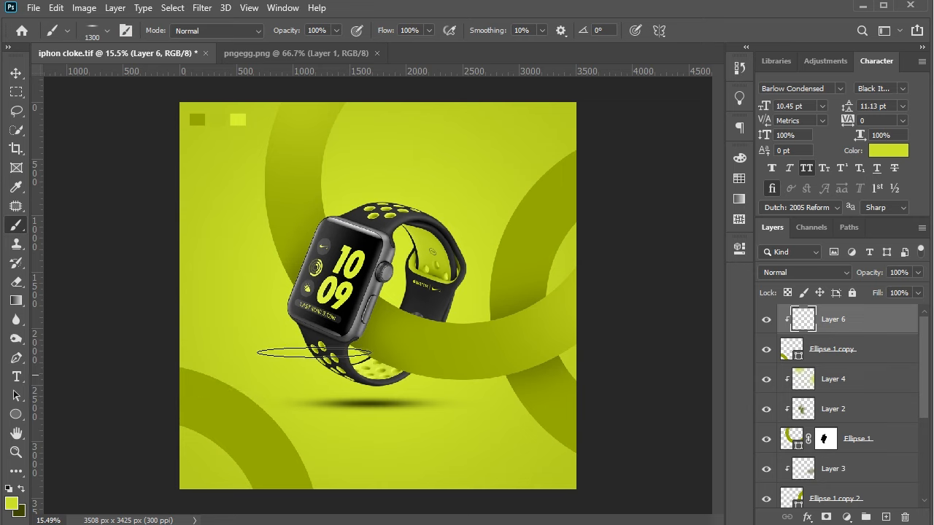
right_click(314, 353)
drag(358, 407, 357, 422)
key(Return)
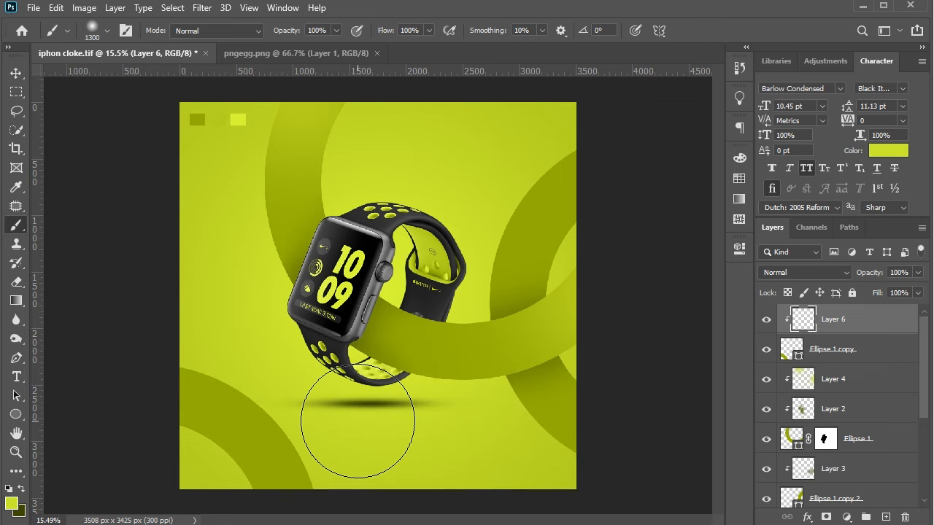
Step: Brighten the lower-left ring's ends at the canvas edges with a 1000 px soft lime brush at 45% opacity
key(bracketleft)
key(bracketleft)
key(bracketleft)
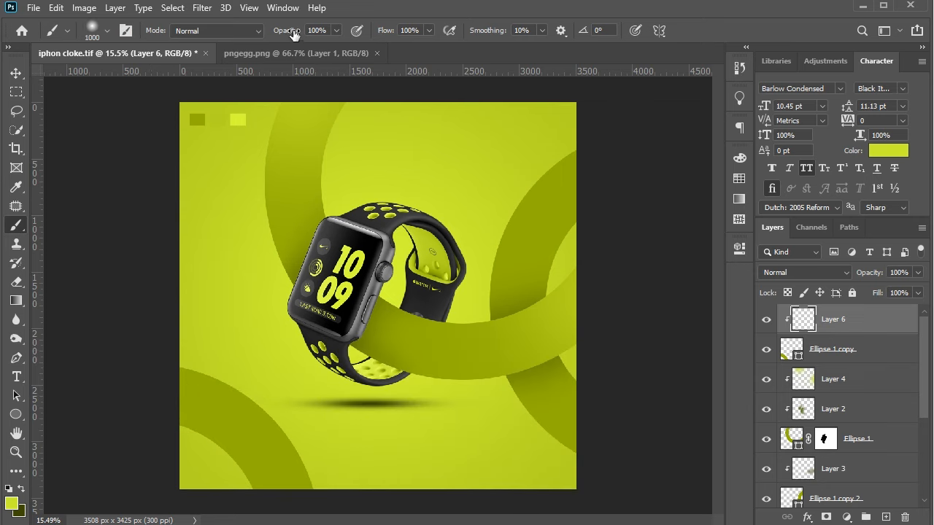
key(4)
key(5)
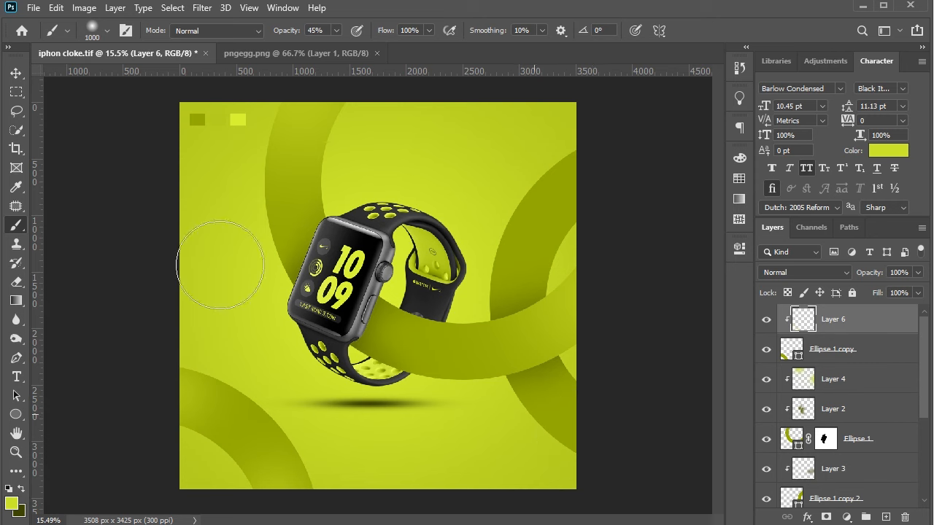
Step: Group the lower-left ring with its highlight layer, and group the main ring with its shading and highlight layers
click(16, 73)
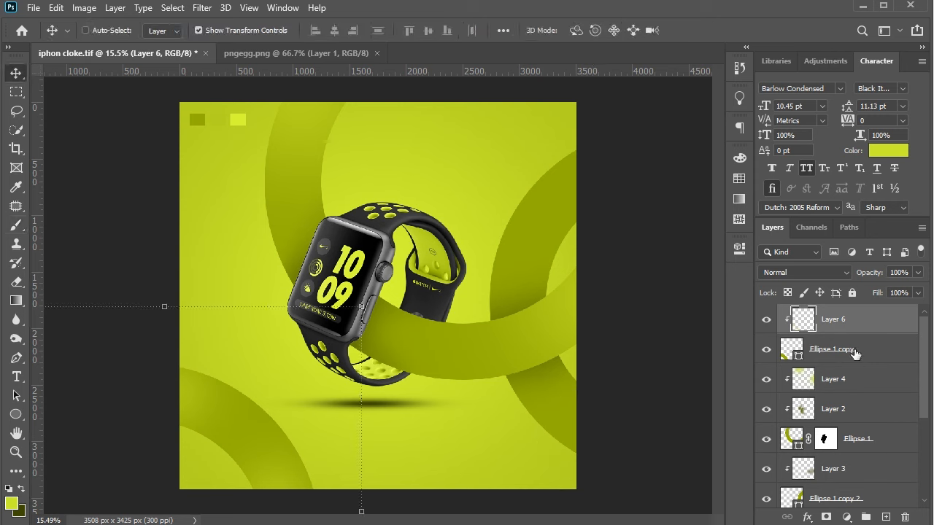
shift+click(854, 354)
drag(868, 509, 868, 513)
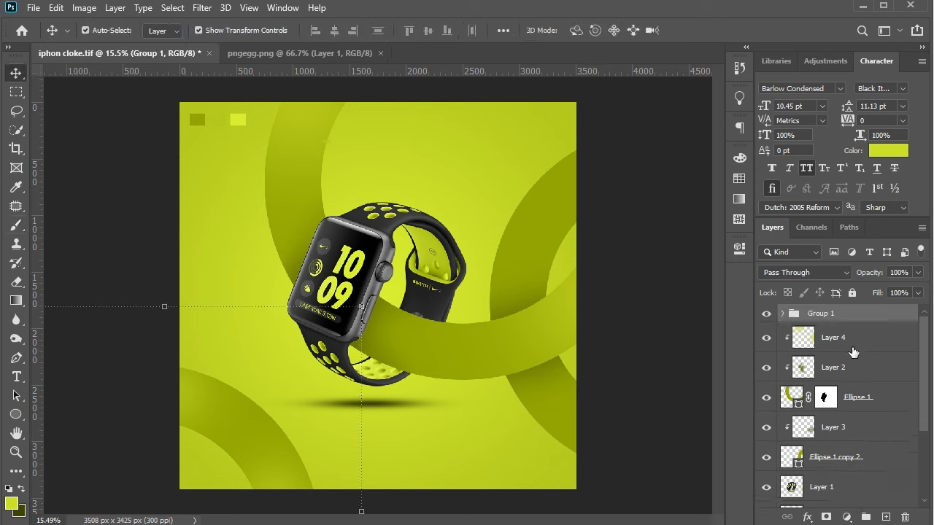
click(852, 343)
shift+click(852, 400)
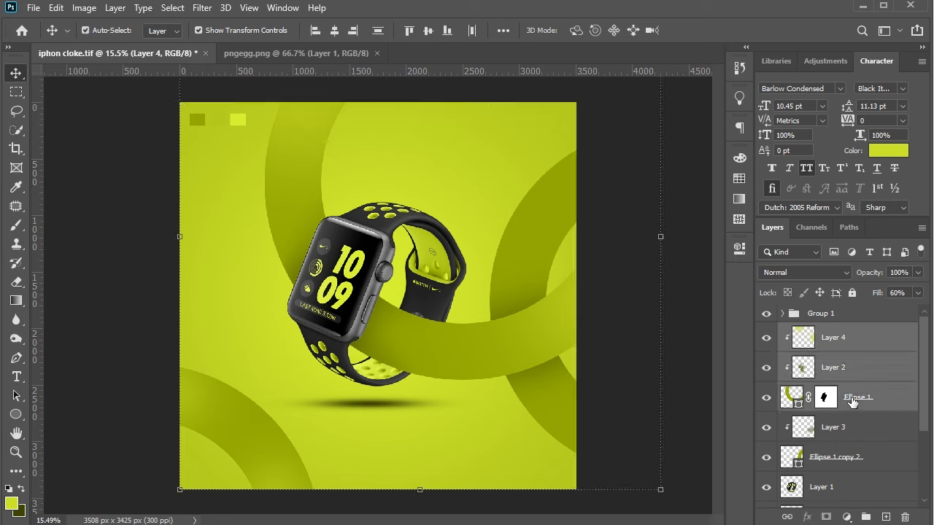
drag(852, 399, 867, 517)
Step: Brighten the right ring's ends at the canvas edge on its clipped shading layer with the soft lime brush
click(837, 358)
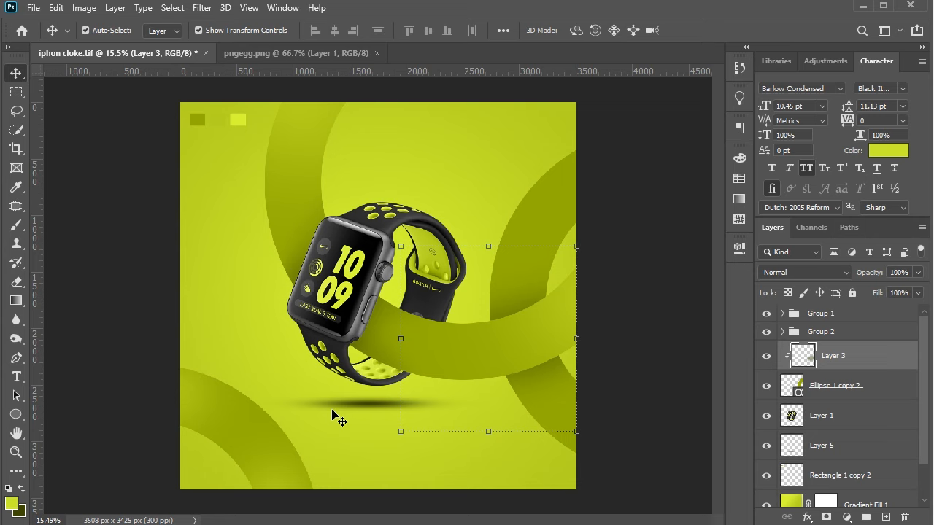
click(16, 225)
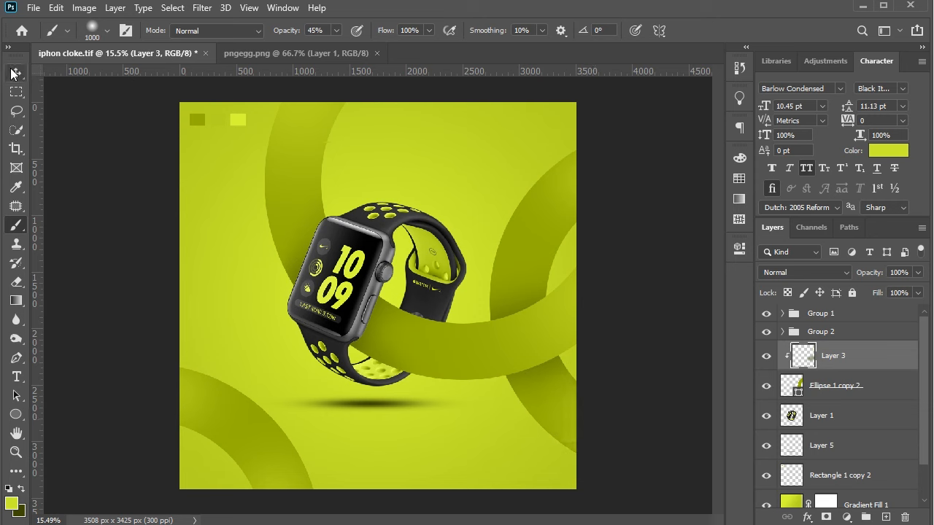
key(v)
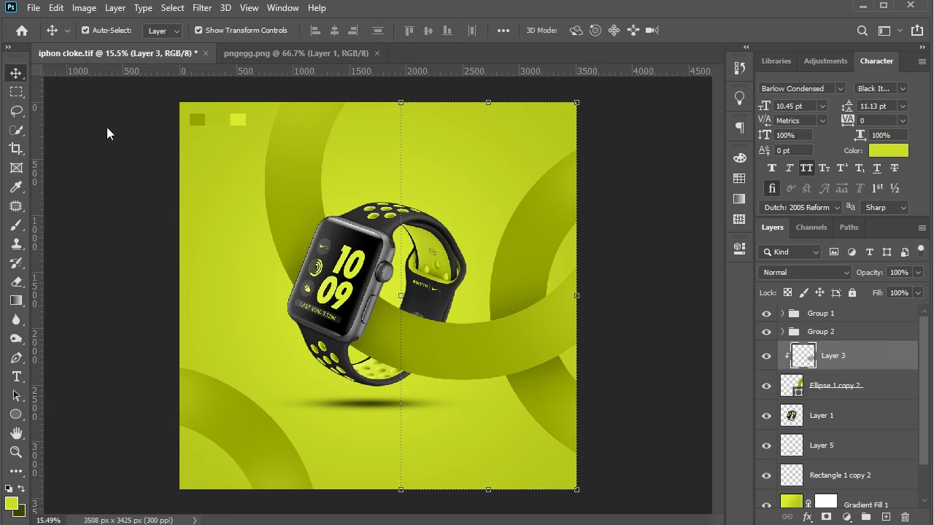
Step: Group the right ring with its shading layer, and group the watch with its ground shadow
shift+click(855, 396)
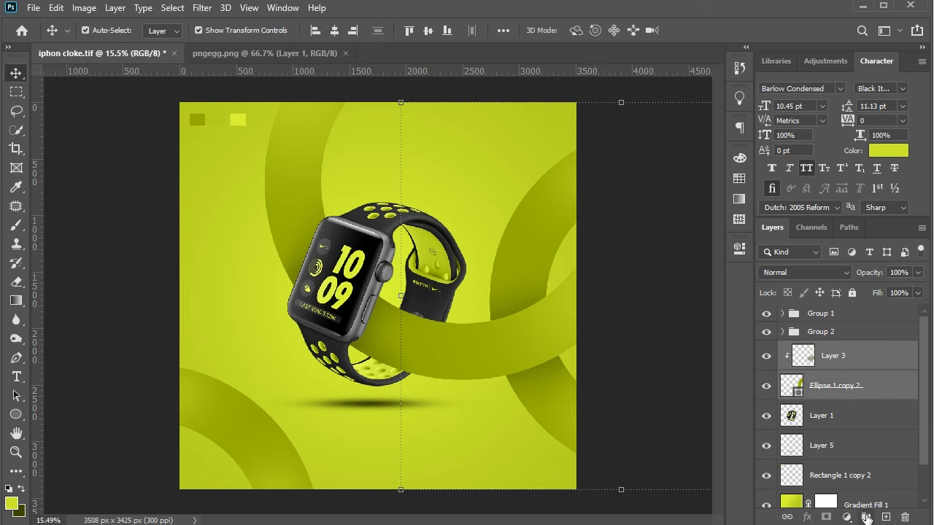
click(866, 518)
click(850, 385)
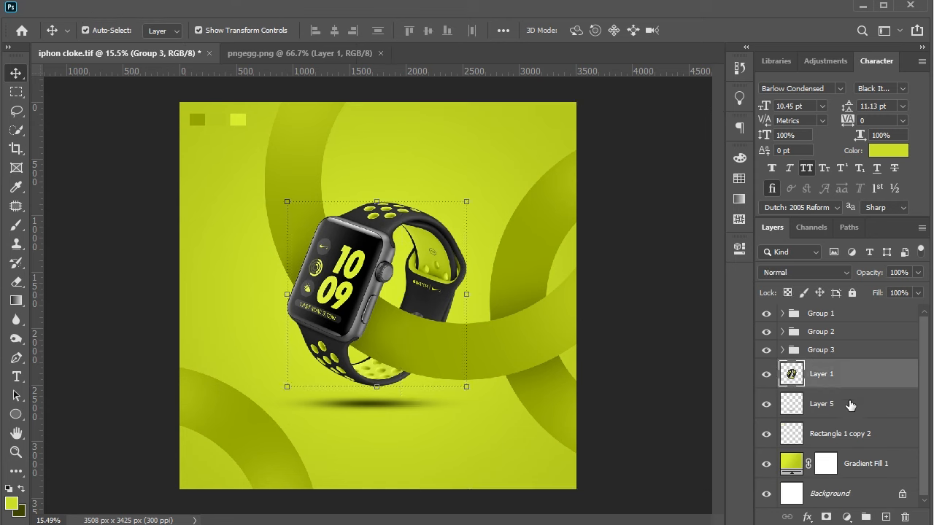
shift+click(854, 403)
click(866, 518)
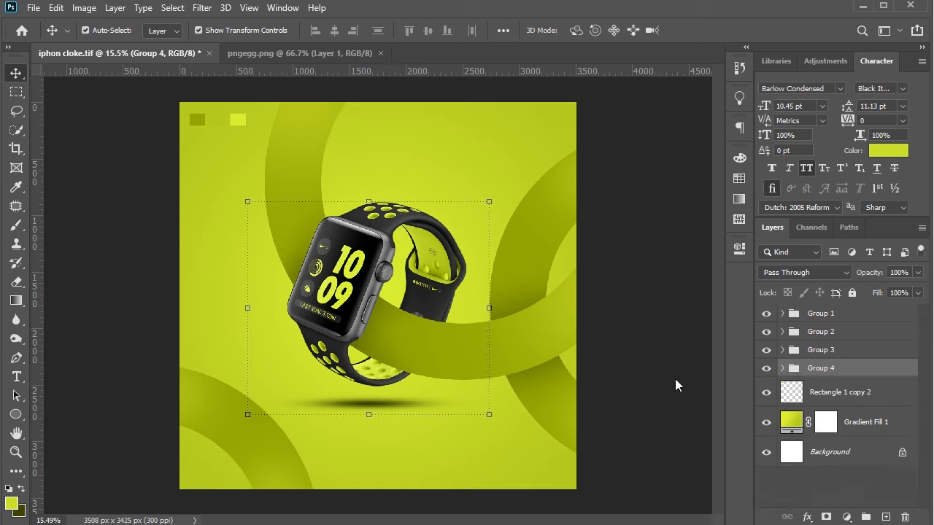
Step: Hide the color swatches layer in the canvas's upper-left corner and clear the layer selection
click(586, 343)
click(236, 120)
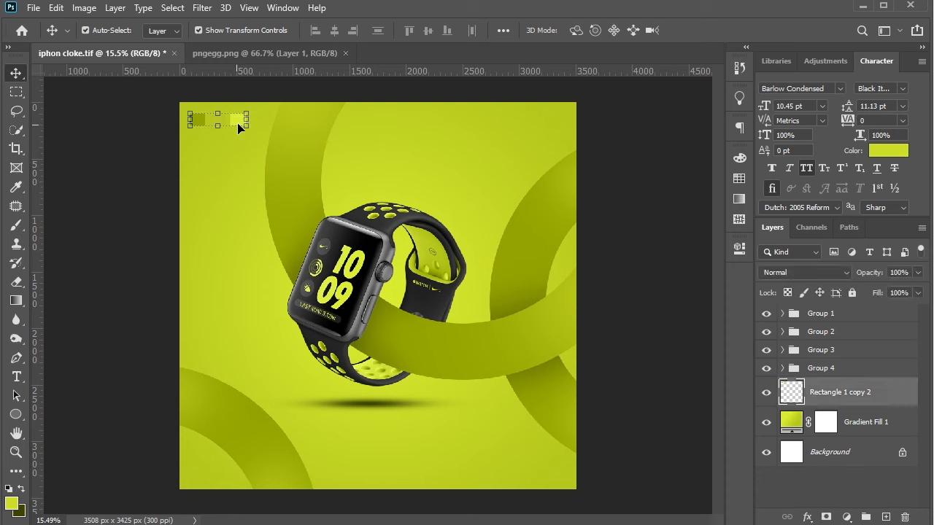
click(767, 392)
click(607, 158)
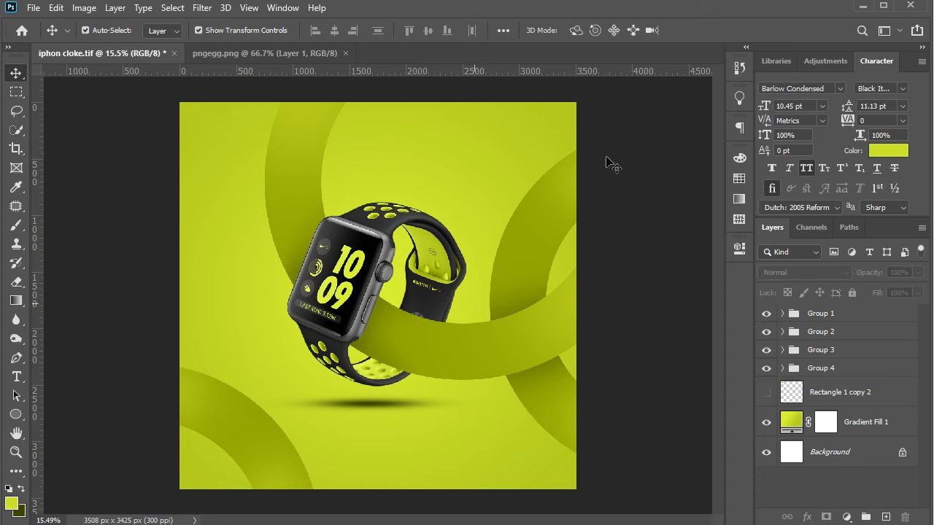
Step: Add the text "A SMART WATCH" in 48 pt Barlow Condensed Black Italic above the watch
click(17, 377)
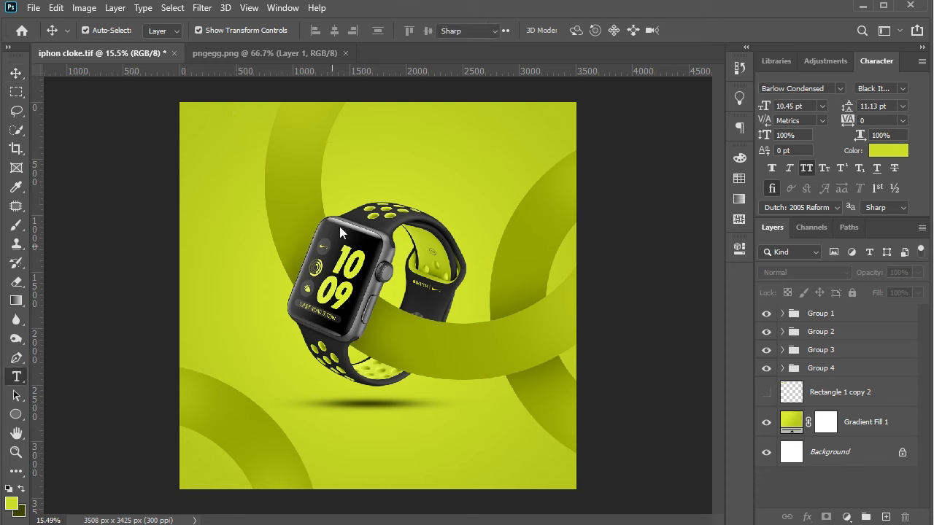
click(363, 147)
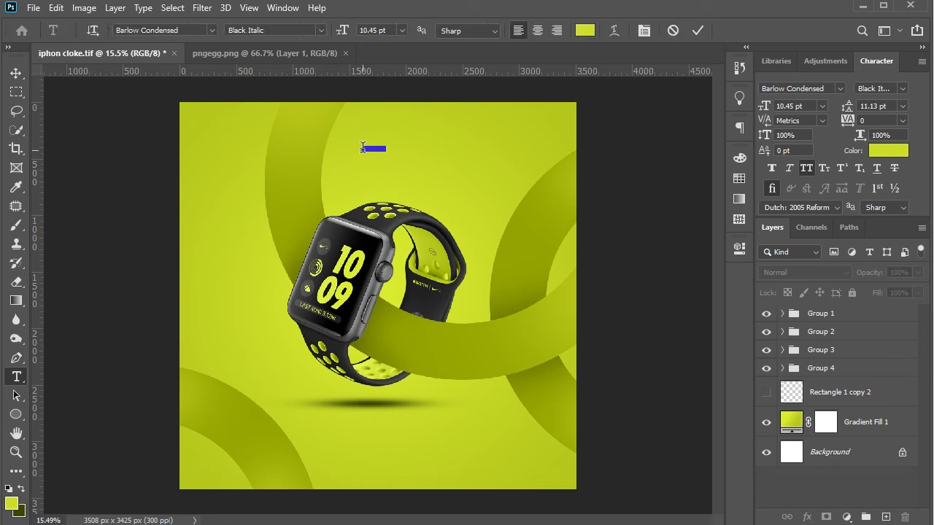
click(401, 30)
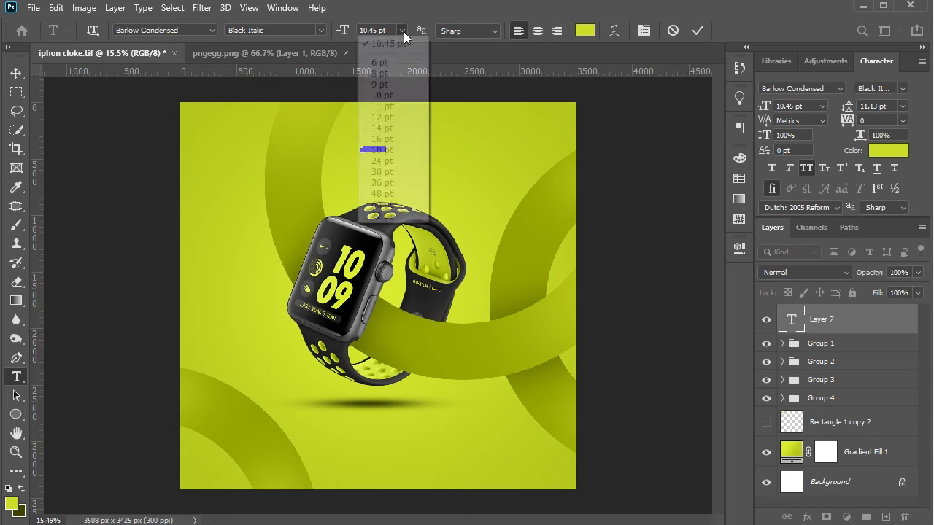
click(394, 193)
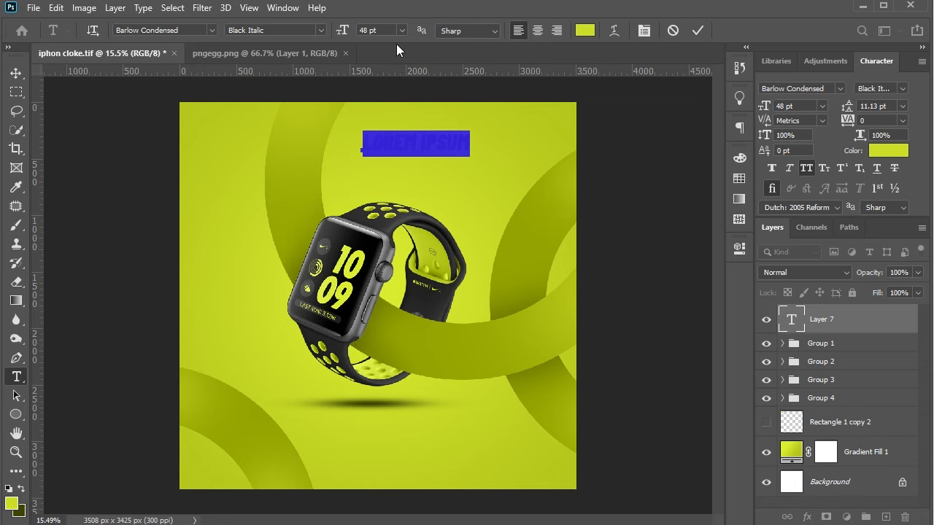
text(NIK)
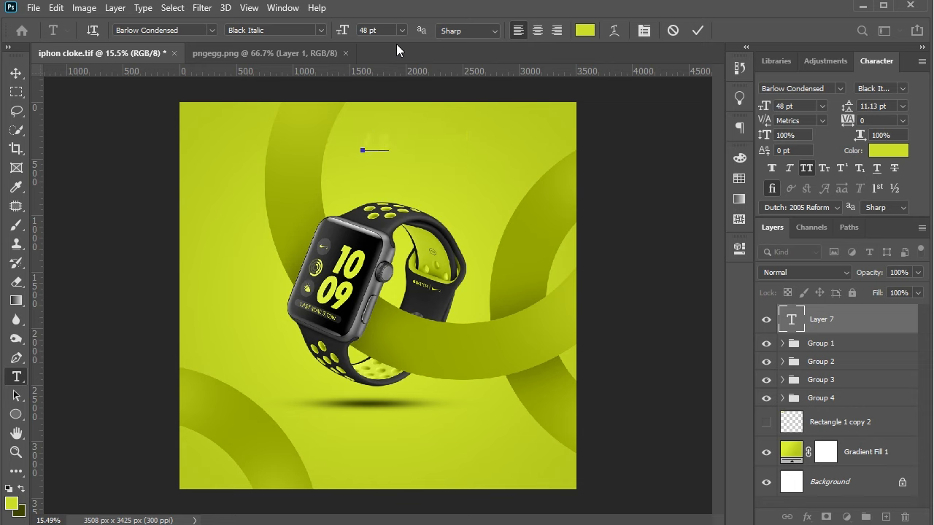
text(MART WATCH)
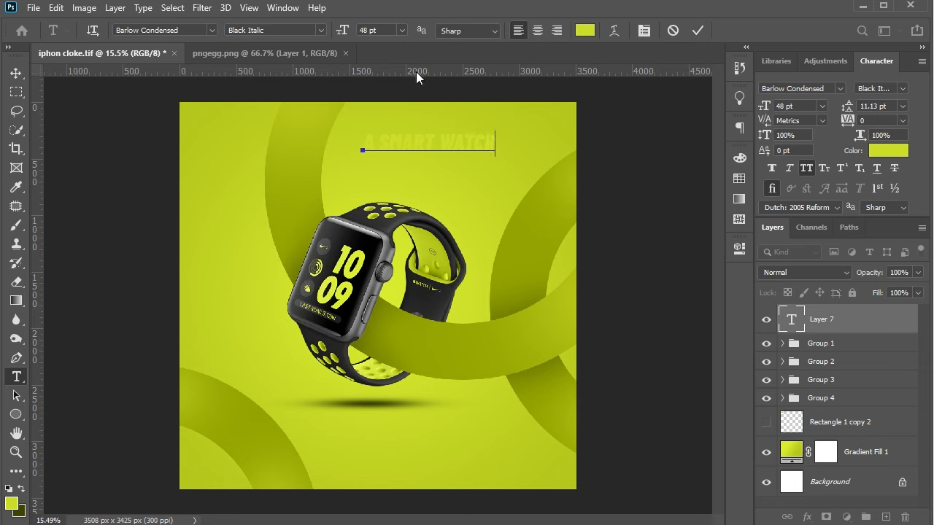
click(17, 73)
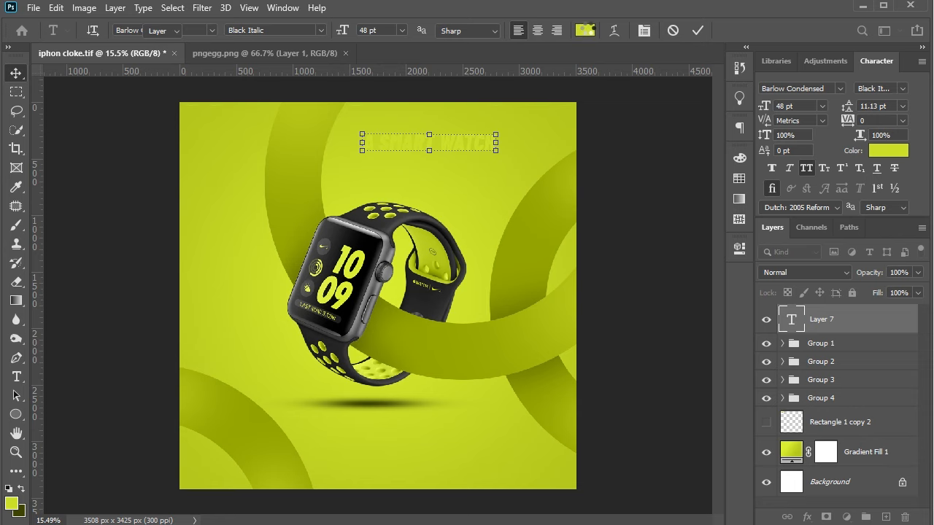
Step: Recolor the headline text to the dark grey #1e1e1e sampled from the watch
click(882, 152)
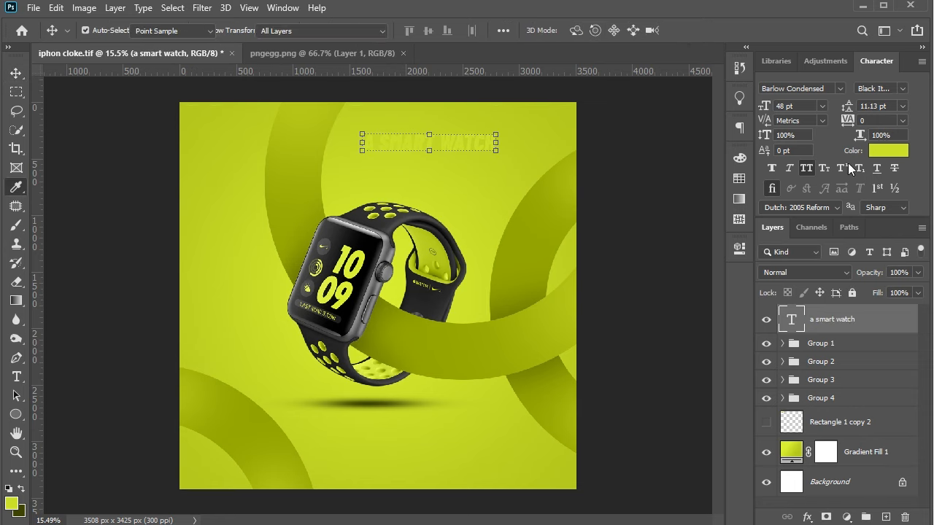
click(525, 222)
click(377, 255)
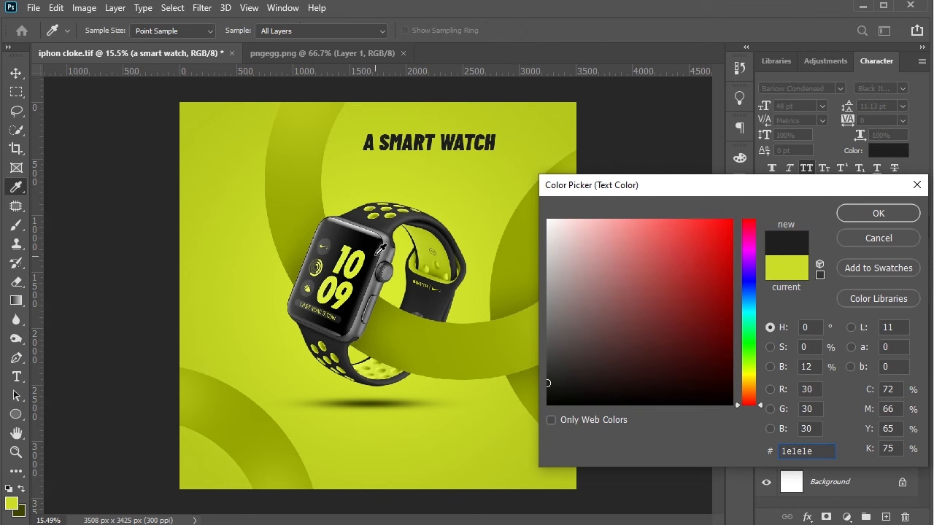
click(883, 213)
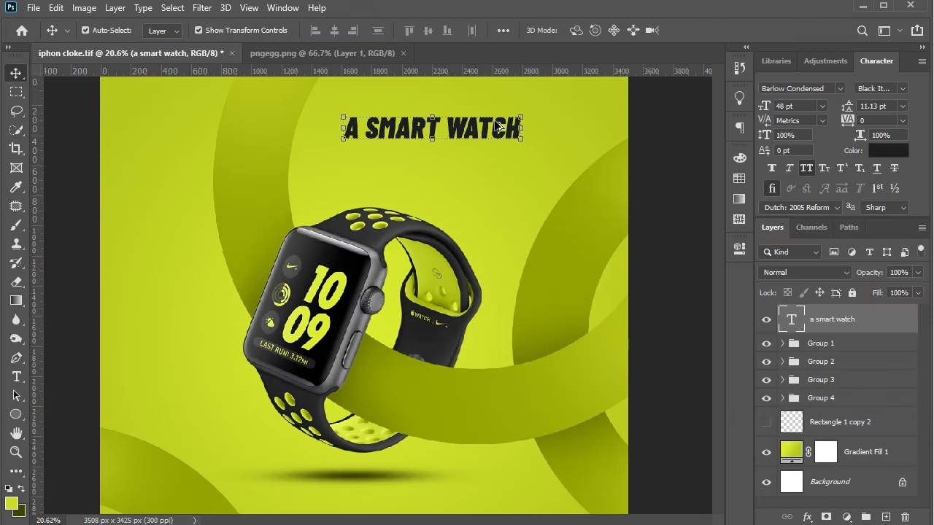
Step: Nudge the headline up slightly and try other font families on it
scroll(494, 125, up, 2)
scroll(472, 197, up, 1)
drag(468, 241, 468, 228)
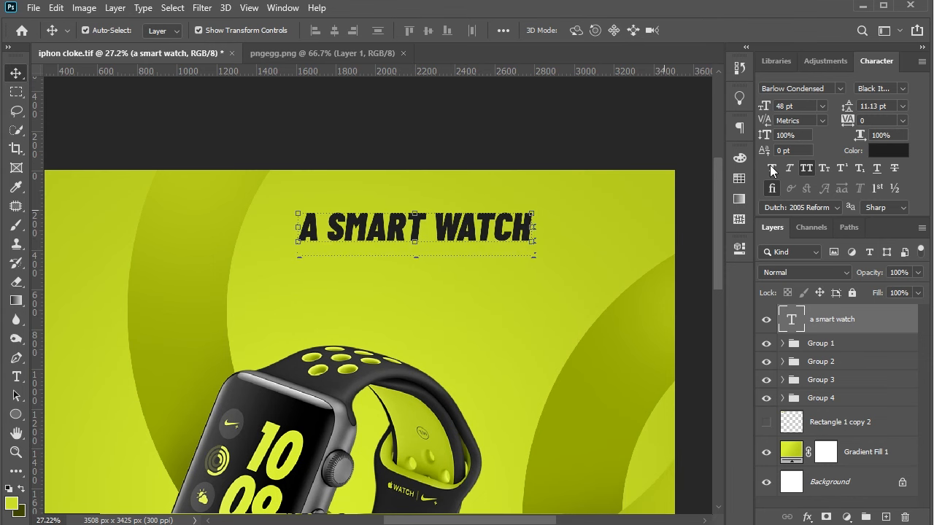
click(841, 89)
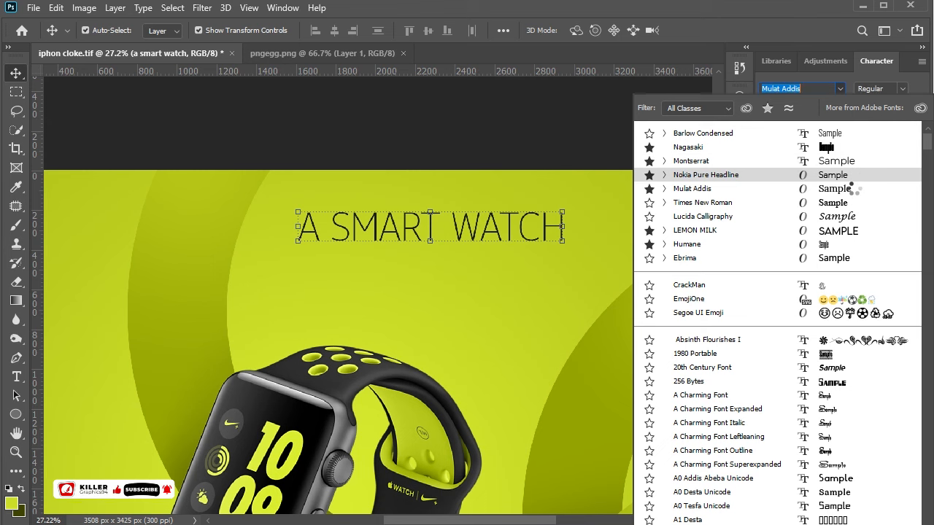
click(500, 158)
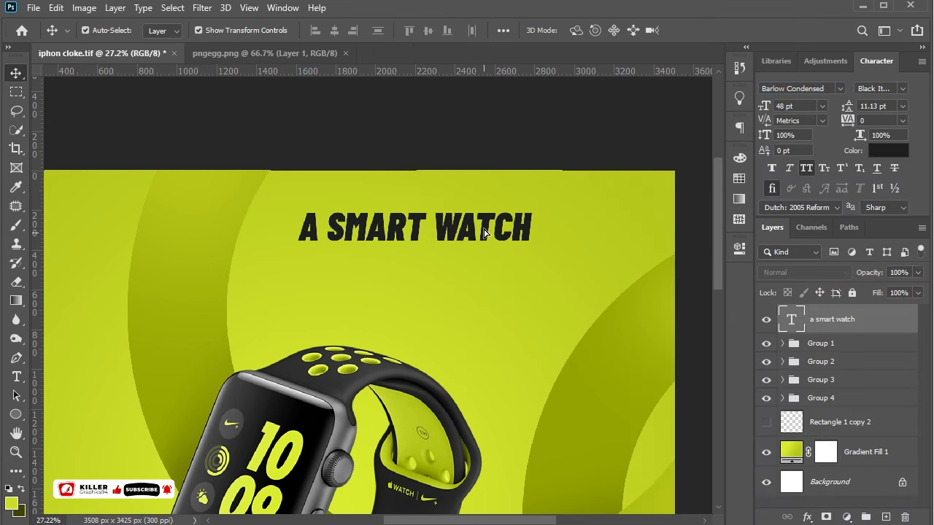
Step: Scale the headline up to about 136% and reposition it above the watch near the canvas's upper edge
drag(509, 229, 617, 255)
key(ctrl+t)
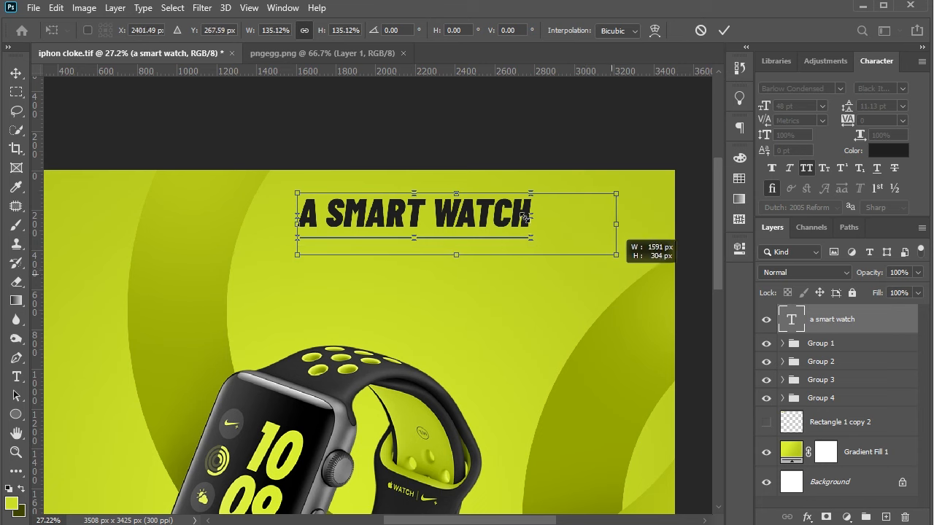
drag(525, 227, 495, 242)
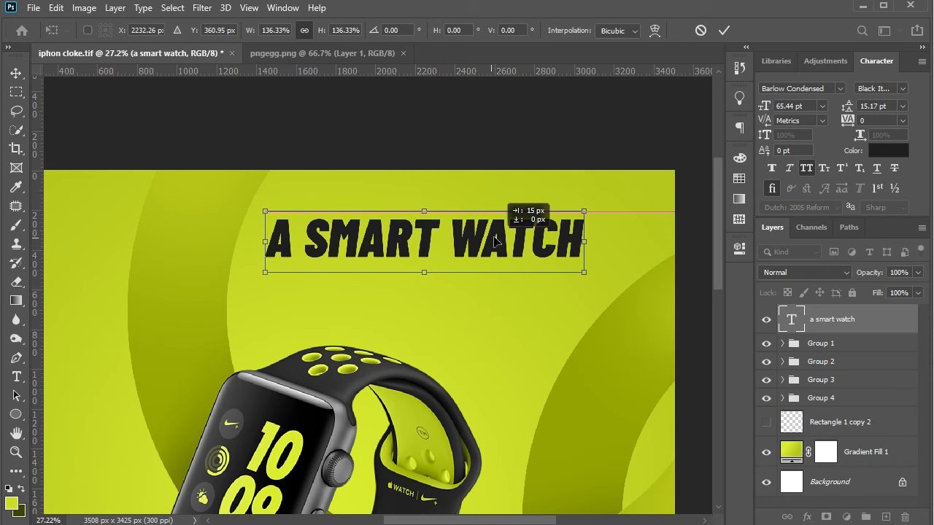
key(Return)
Step: Set the word "watch" in the headline to Light Italic without All Caps
double_click(458, 234)
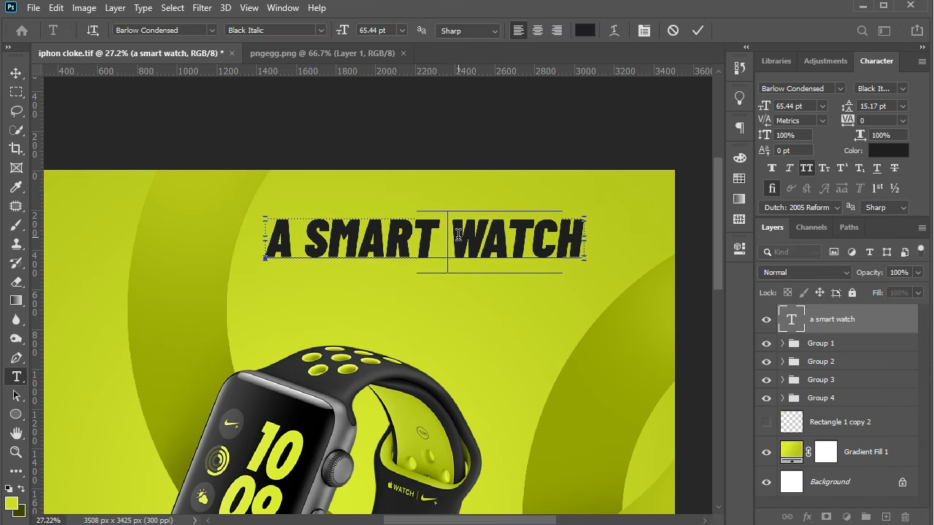
drag(459, 235, 610, 235)
click(901, 89)
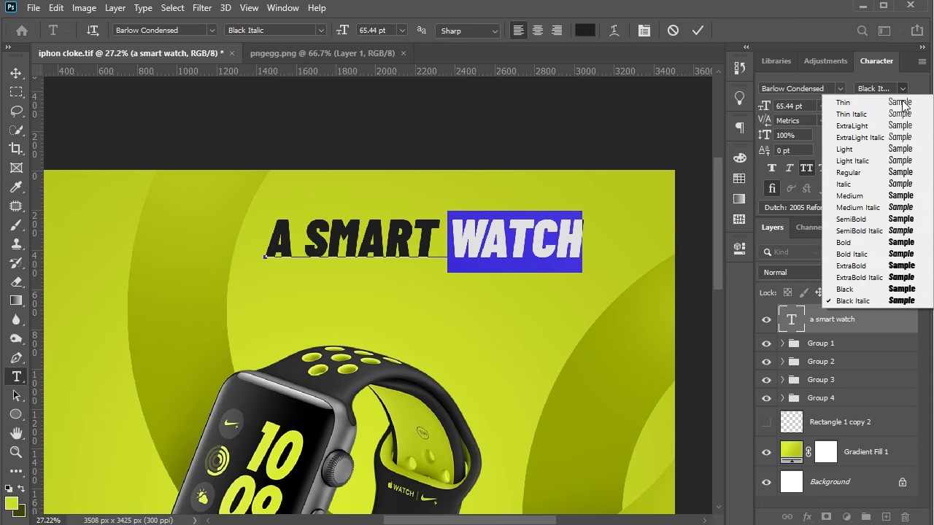
click(896, 162)
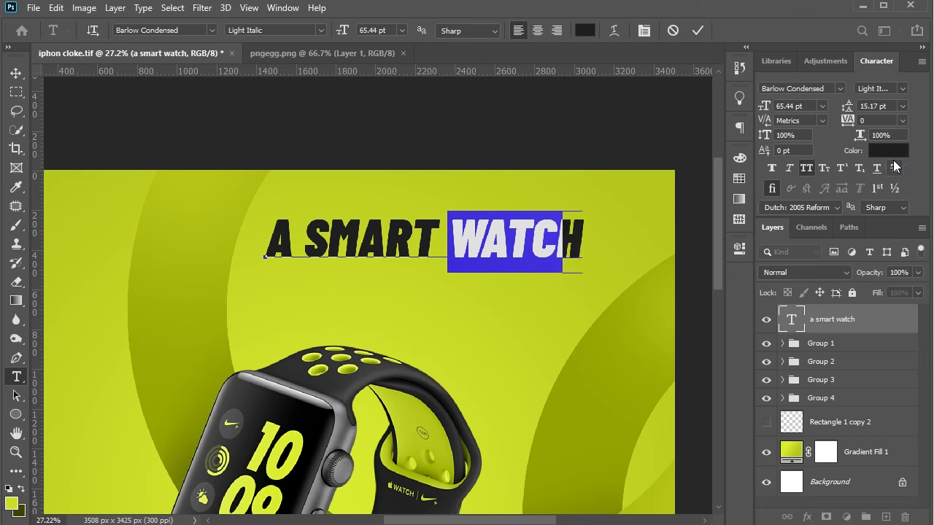
click(810, 166)
key(ctrl+Return)
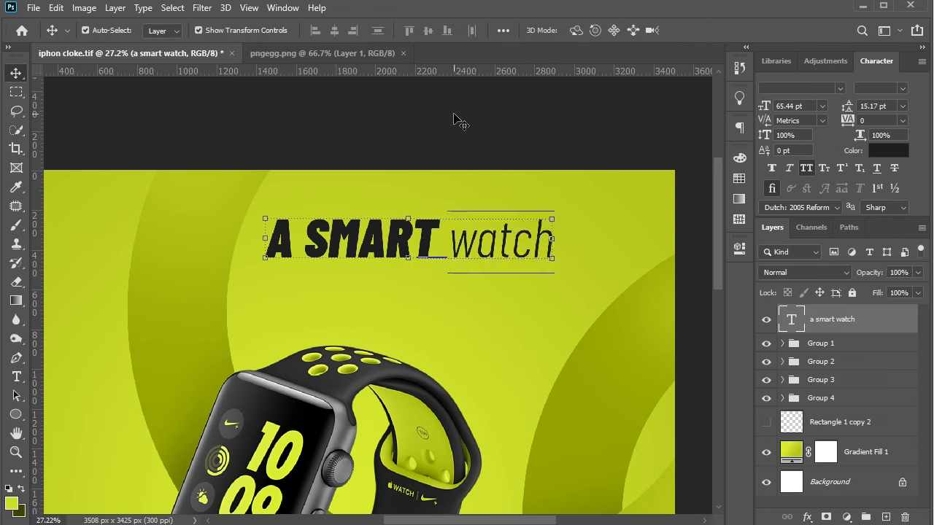
Step: Duplicate the headline directly below itself and replace the copy's text with "FOR A SMART LIFESTYEL"
drag(428, 246, 434, 284)
key(t)
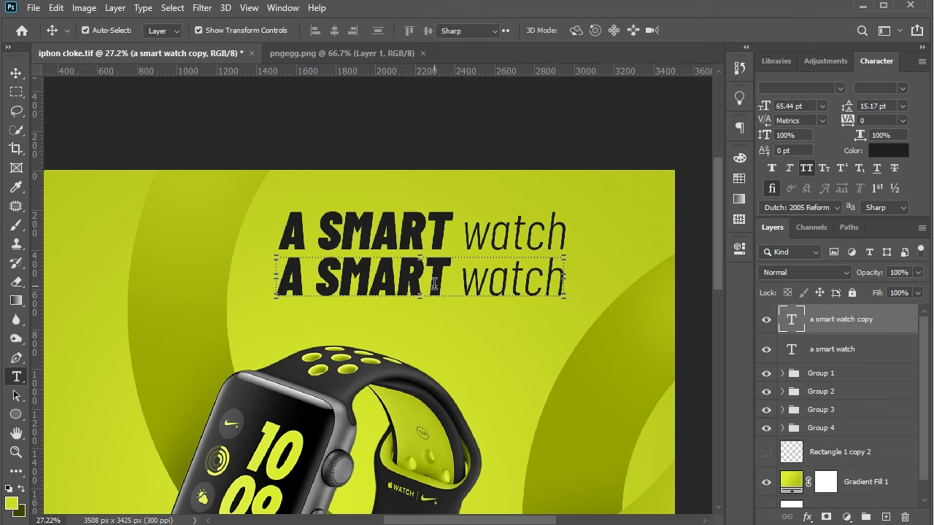
triple_click(434, 284)
text(FOR)
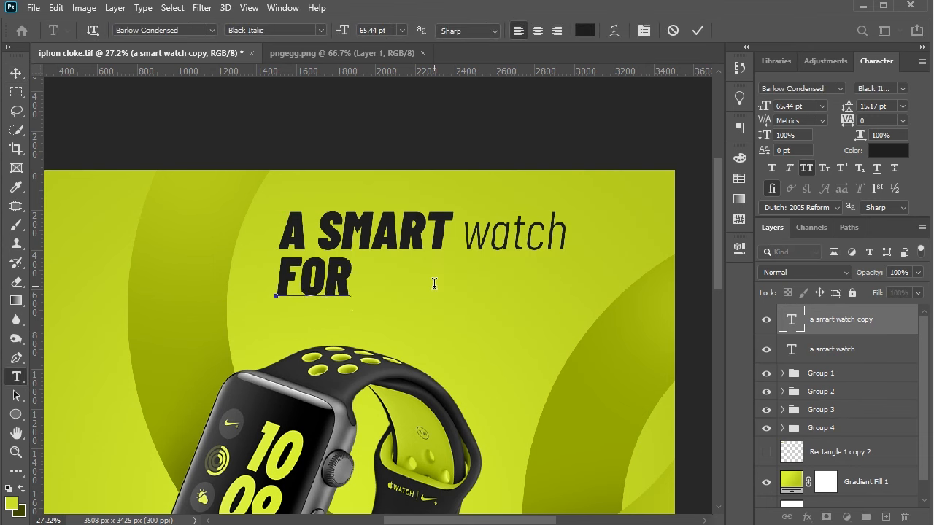
text( A)
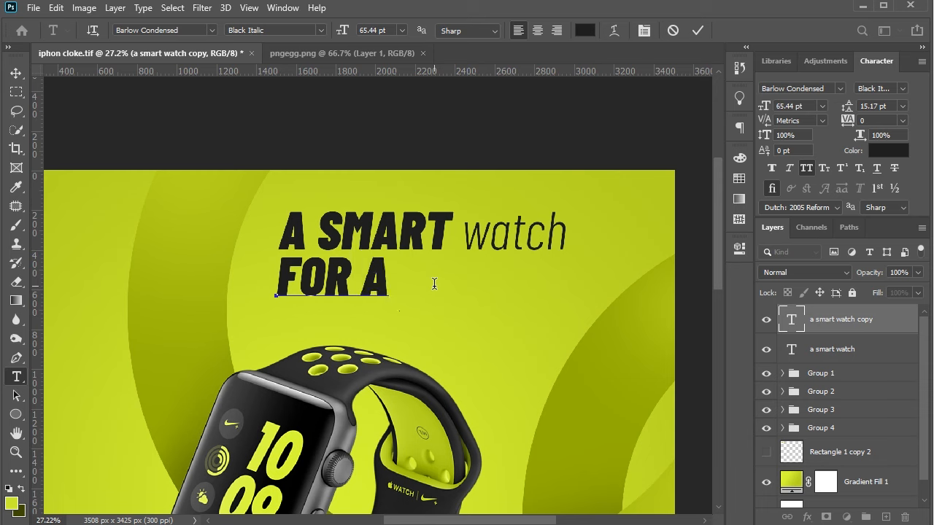
text( SMAR)
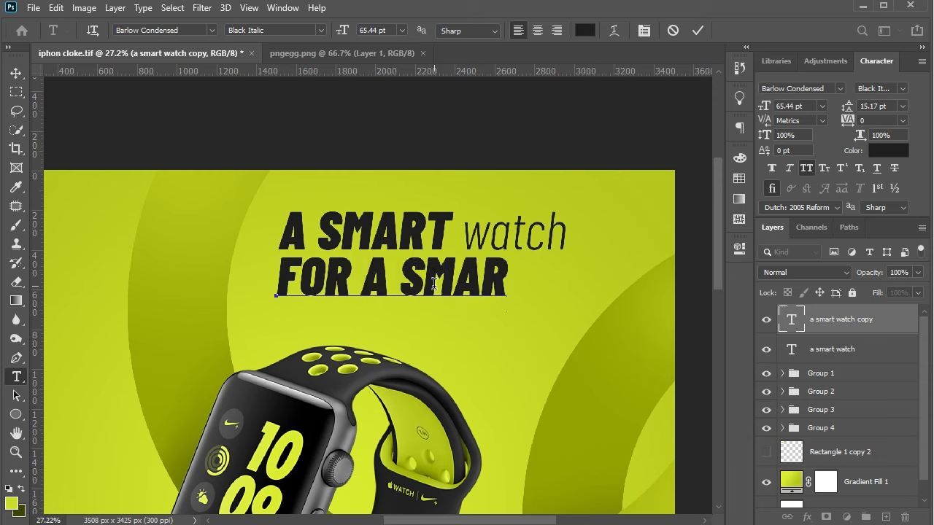
text(T)
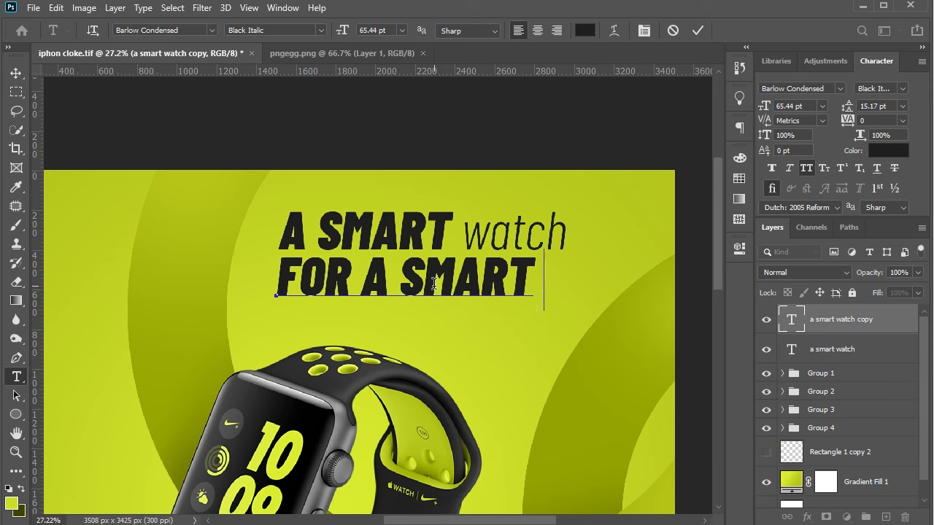
text( LIF)
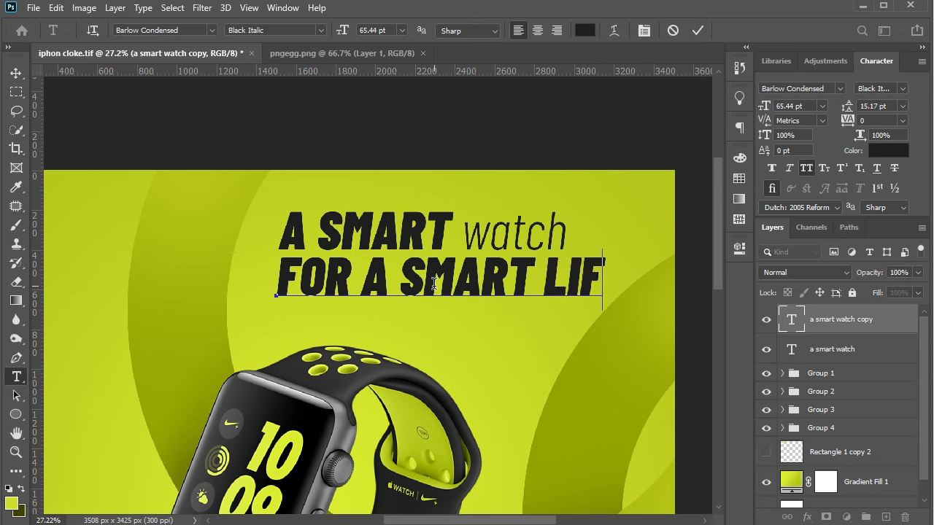
text(EST)
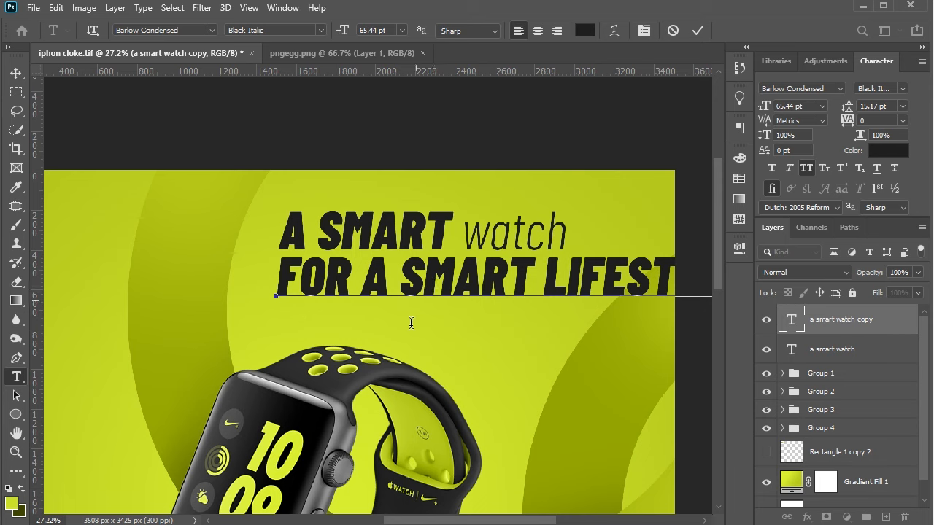
text(YEL)
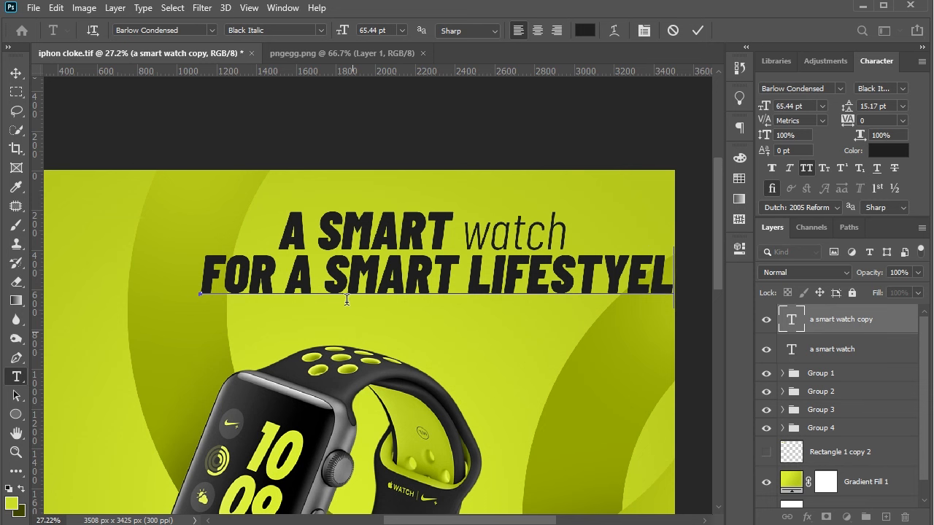
click(16, 73)
Step: Turn off All Caps for the second text line and scale it down to match the headline's width
click(806, 170)
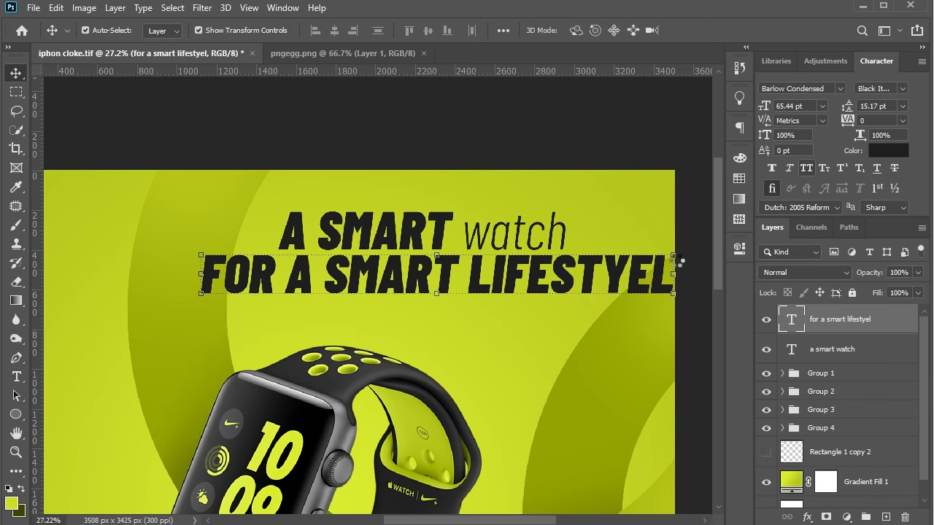
drag(597, 279, 565, 279)
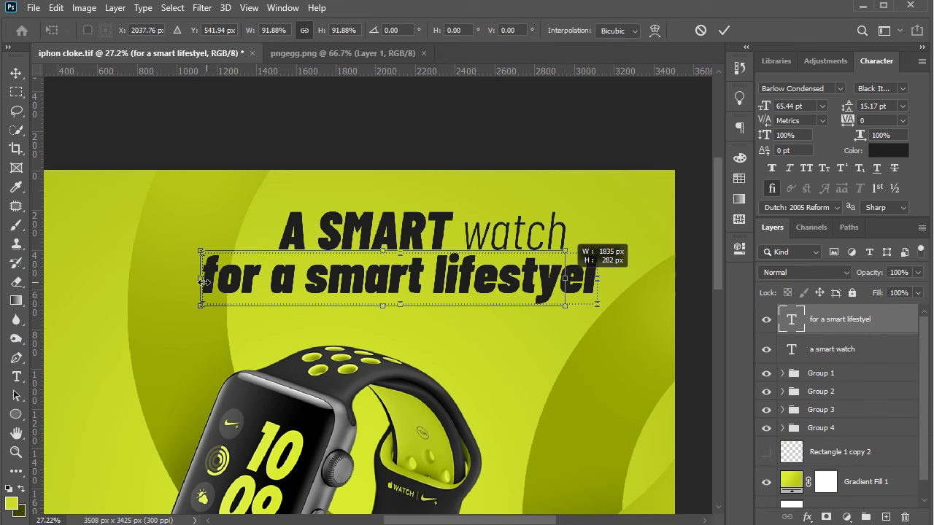
drag(200, 279, 274, 279)
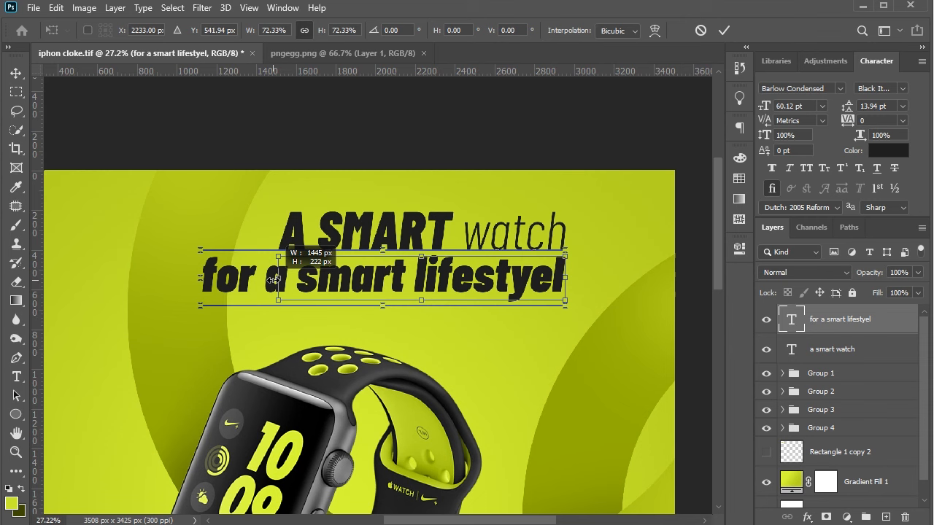
key(Return)
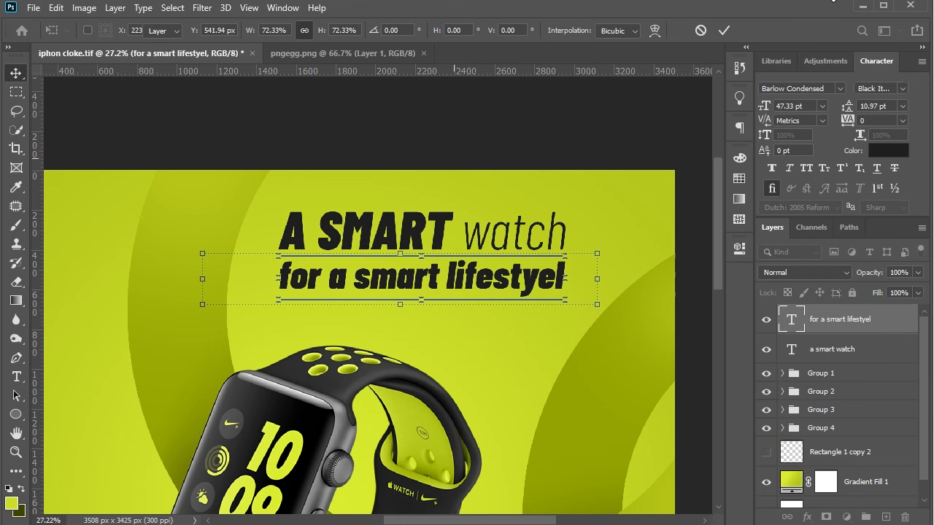
Step: Set the second text line's font style to Light Italic and clear the layer selection
click(898, 88)
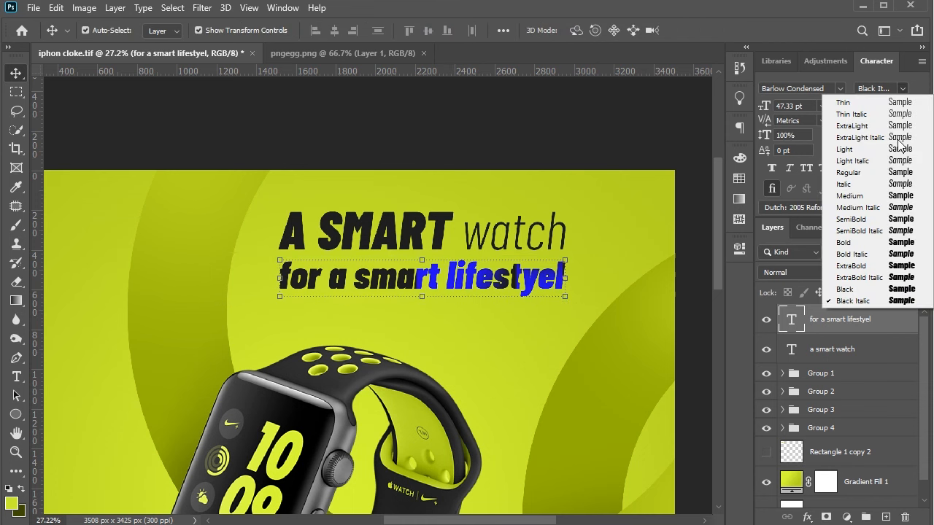
click(896, 161)
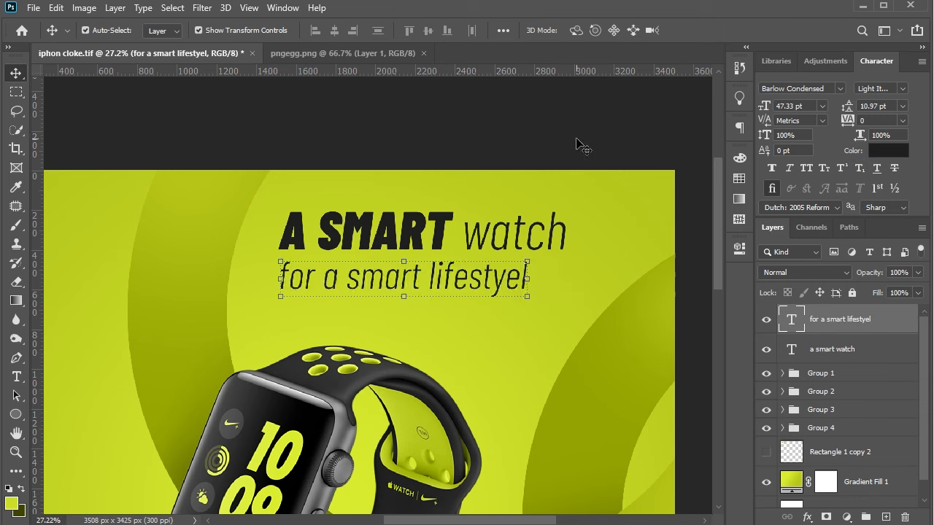
click(576, 138)
Step: Move the second text line closer to the headline and scale it proportionally to about 107%
drag(399, 278, 399, 274)
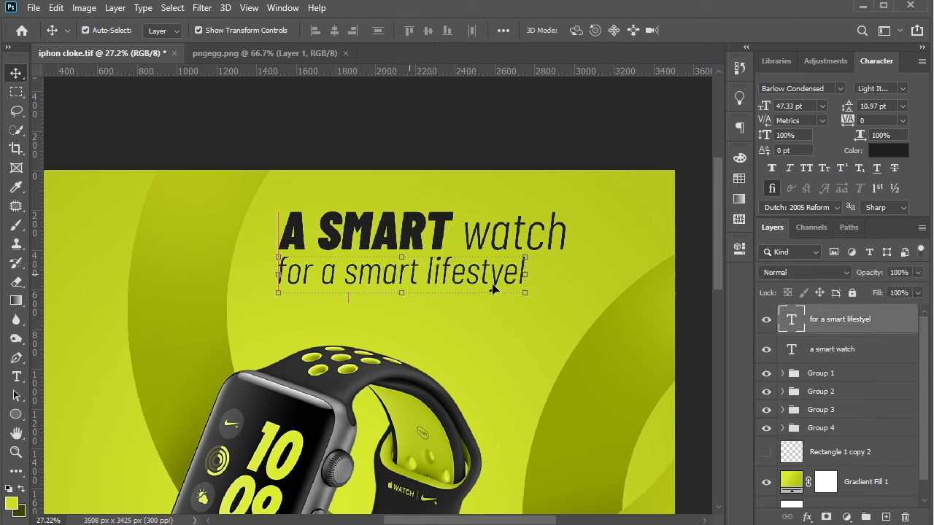
key(ctrl+t)
drag(523, 293, 505, 294)
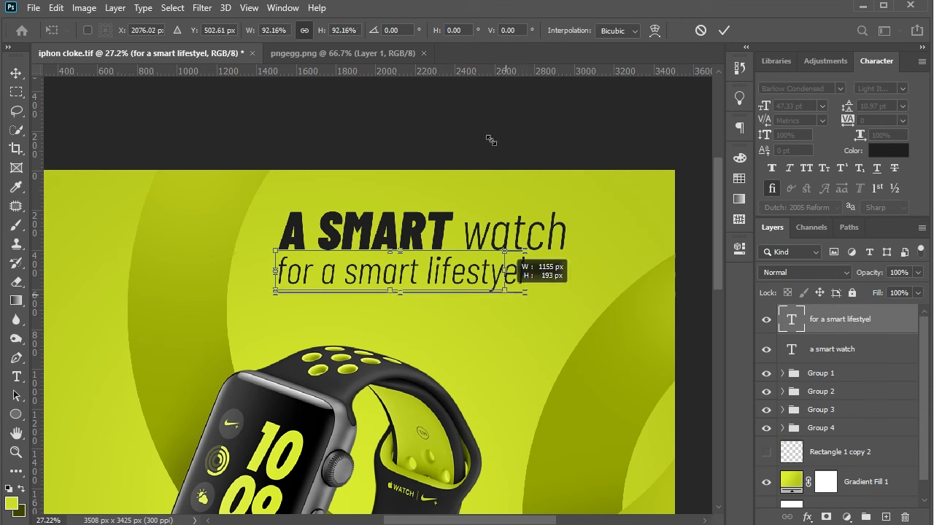
drag(495, 273, 548, 289)
key(Return)
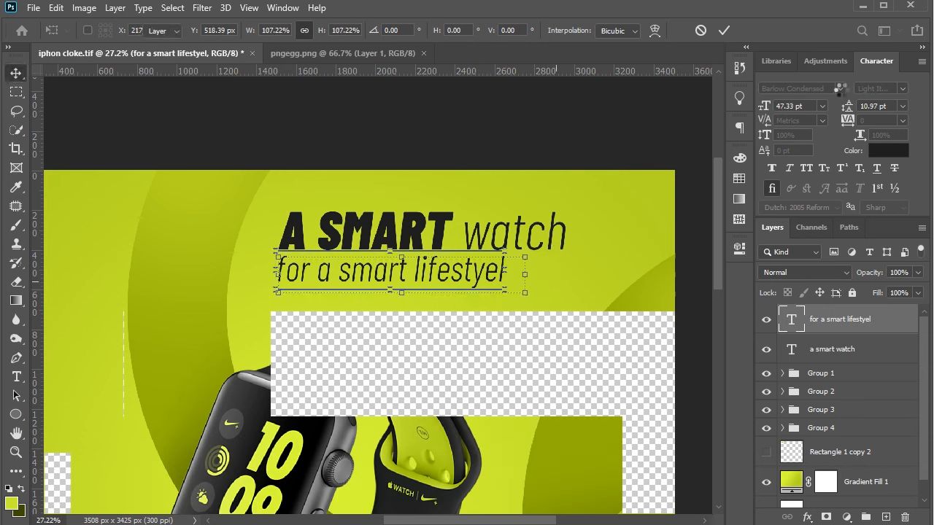
Step: Preview Montserrat on the second text line, center the line beneath the headline and clear the layer selection
click(840, 88)
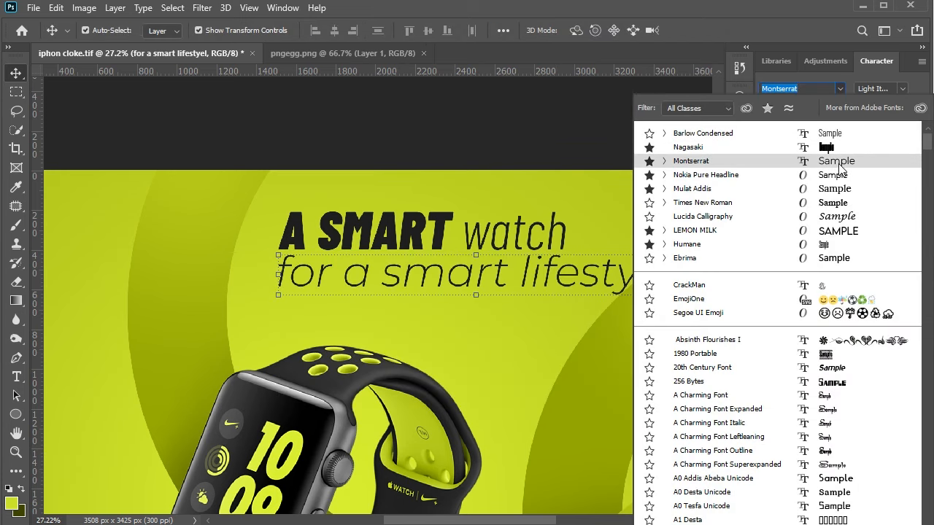
click(473, 157)
drag(490, 273, 502, 276)
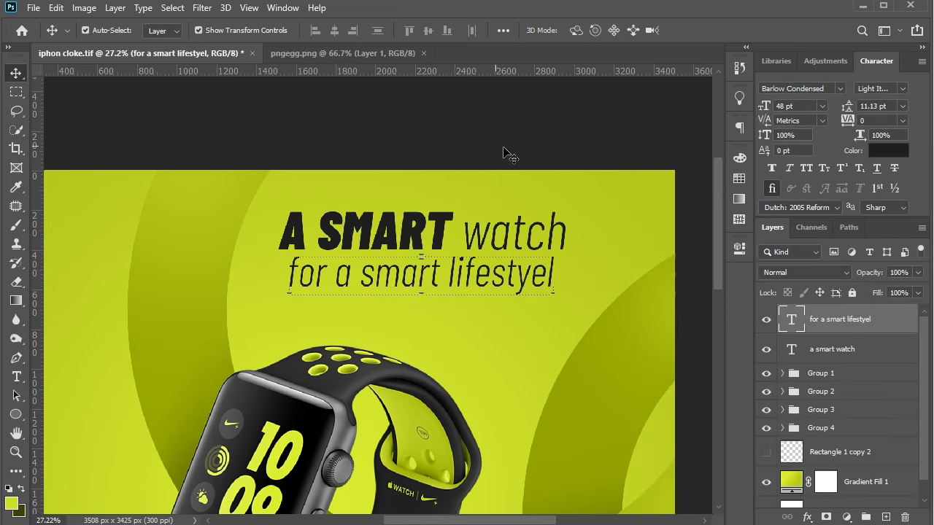
click(504, 152)
Step: Set the tracking of both headline text lines to -10 and shift them together slightly up and to the right
scroll(504, 151, down, 1)
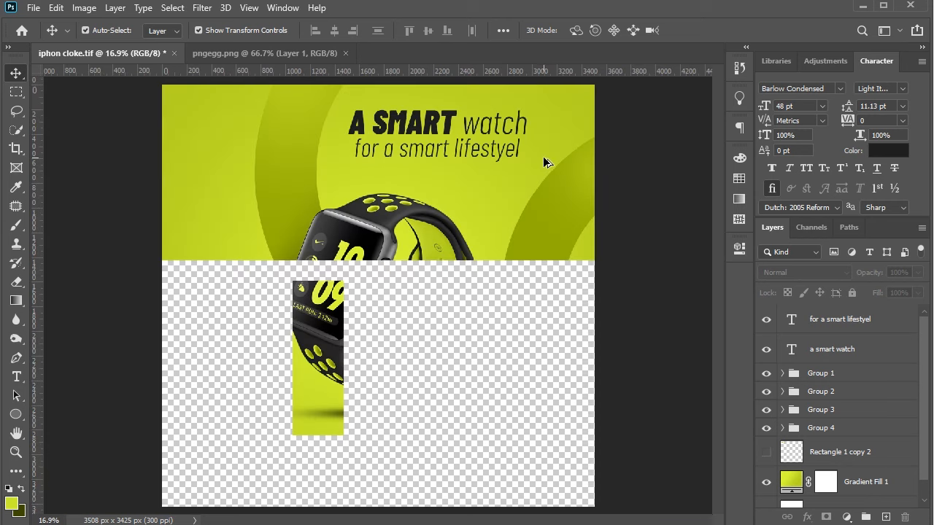
scroll(473, 136, up, 2)
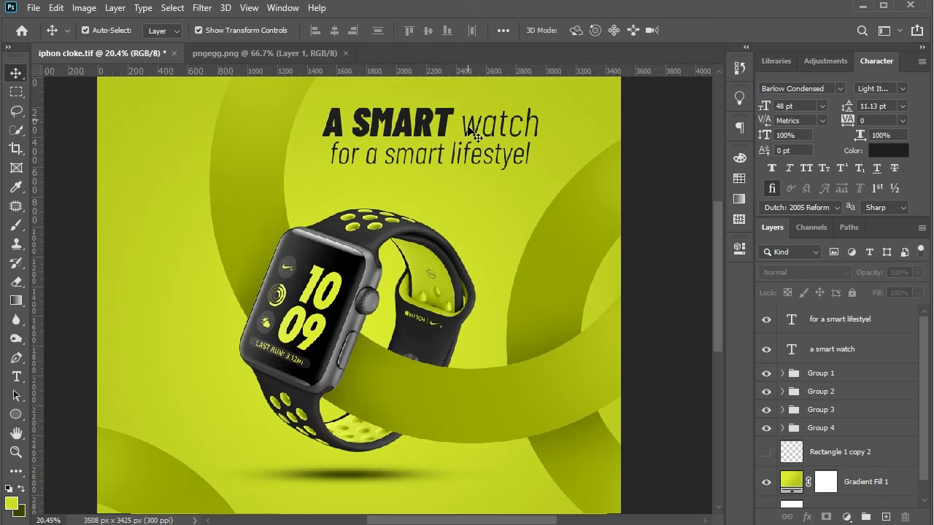
click(559, 126)
click(538, 121)
shift+click(512, 163)
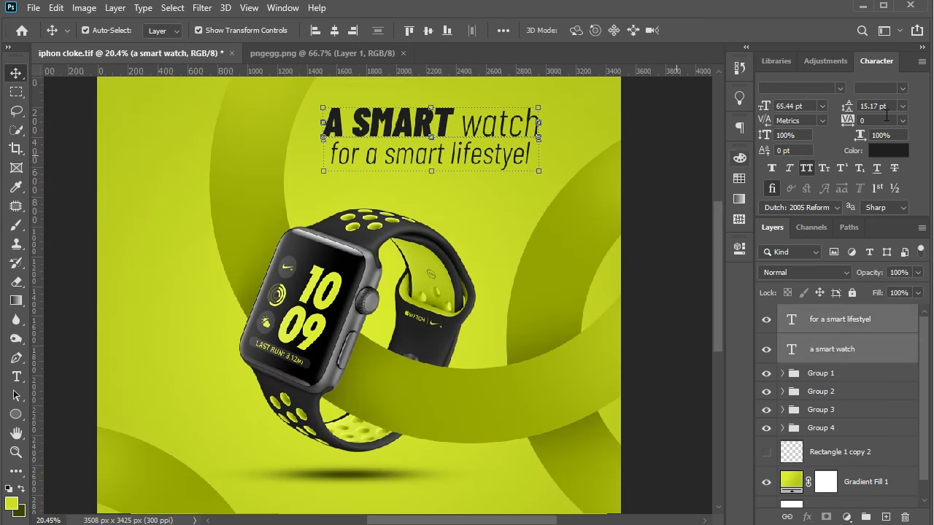
click(903, 120)
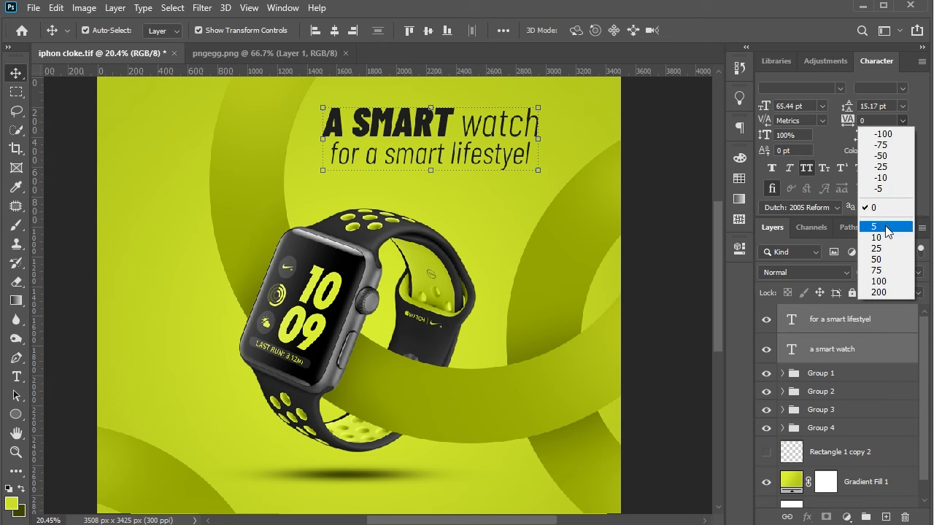
click(883, 177)
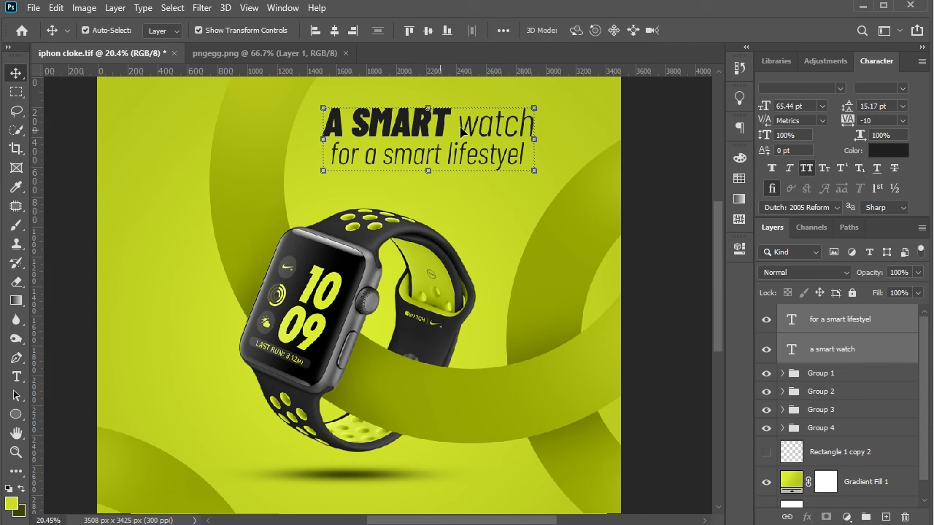
drag(461, 132, 475, 126)
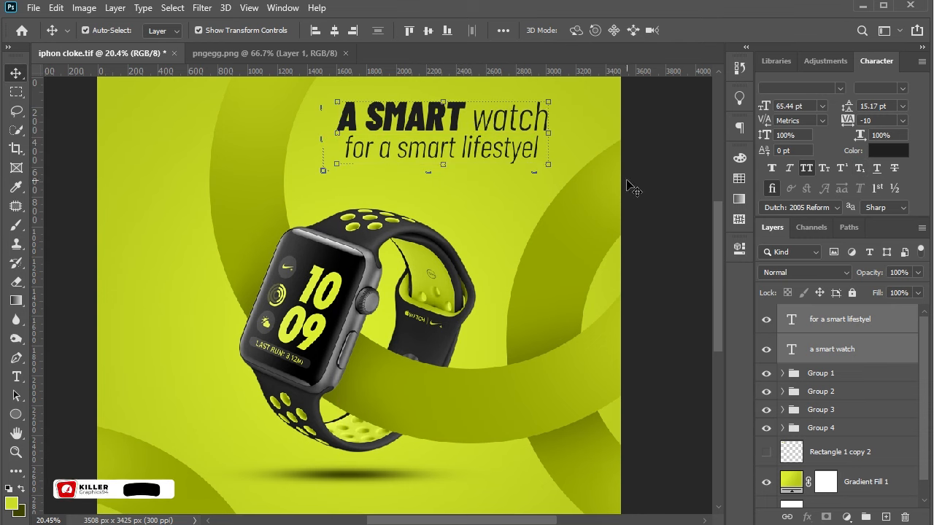
Step: Change the second text line's color to dark olive #7a8501, starting from a color sampled from the ring
click(501, 151)
scroll(500, 155, up, 3)
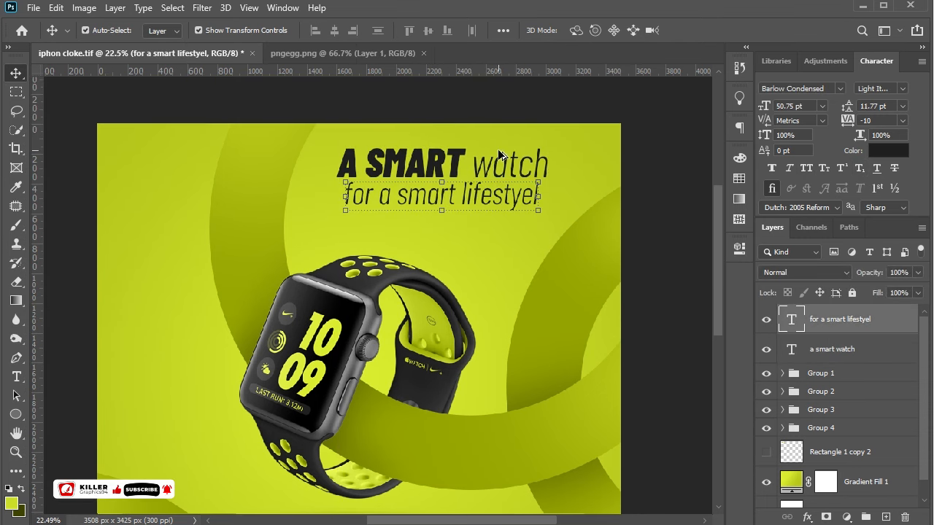
scroll(499, 155, up, 3)
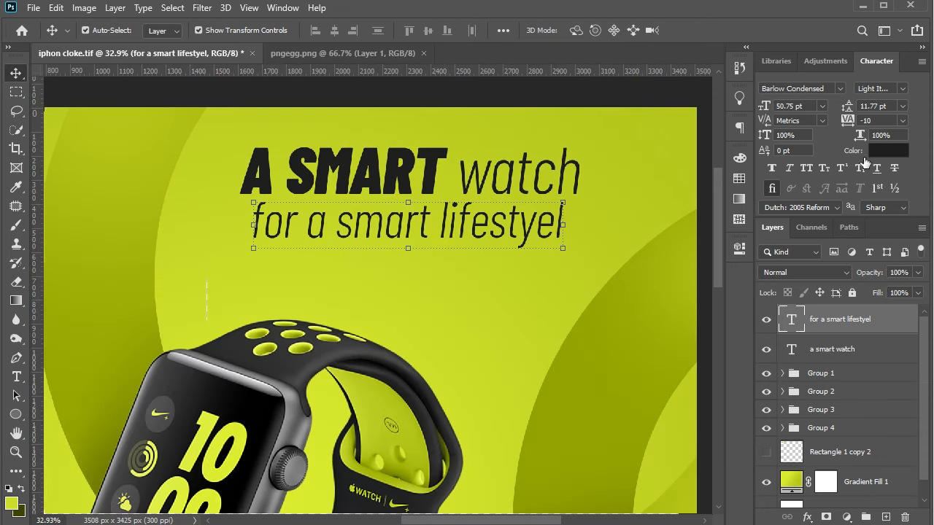
click(875, 150)
click(606, 486)
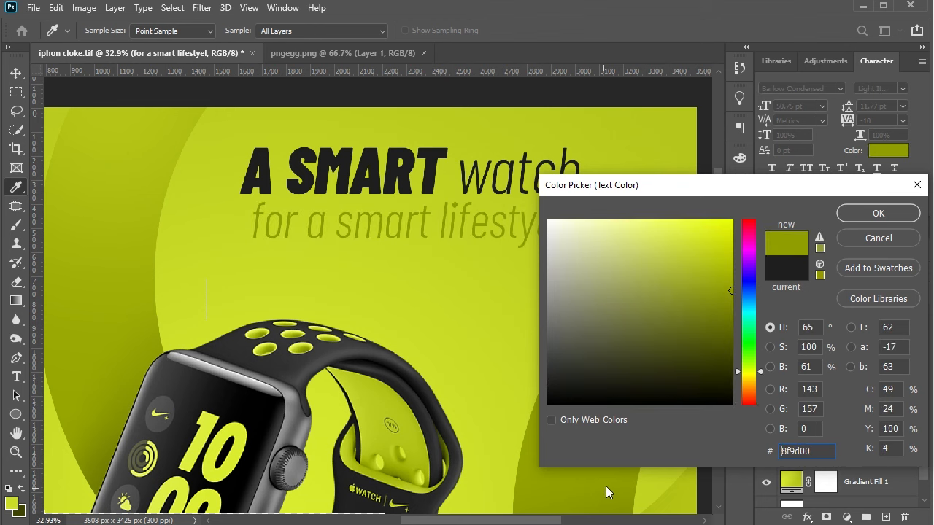
mouse_move(730, 291)
mouse_down()
mouse_move(730, 330)
mouse_move(732, 308)
mouse_up()
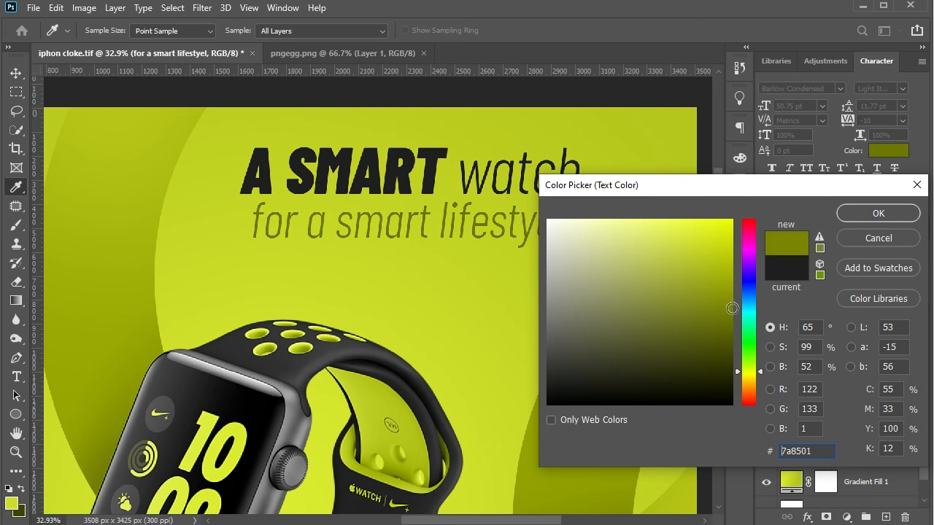
key(Return)
key(v)
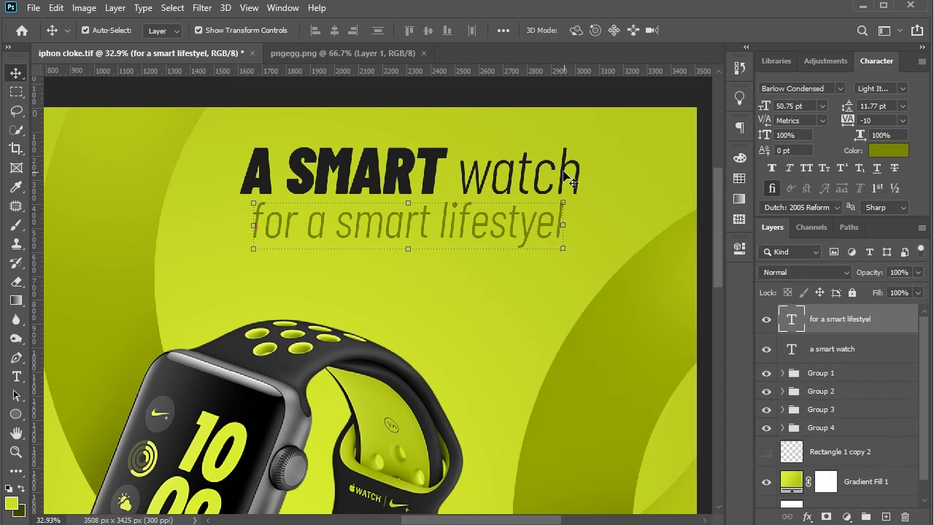
Step: Recolor the headline "A SMART watch" to #798401, sampled from the second text line
click(571, 181)
click(888, 150)
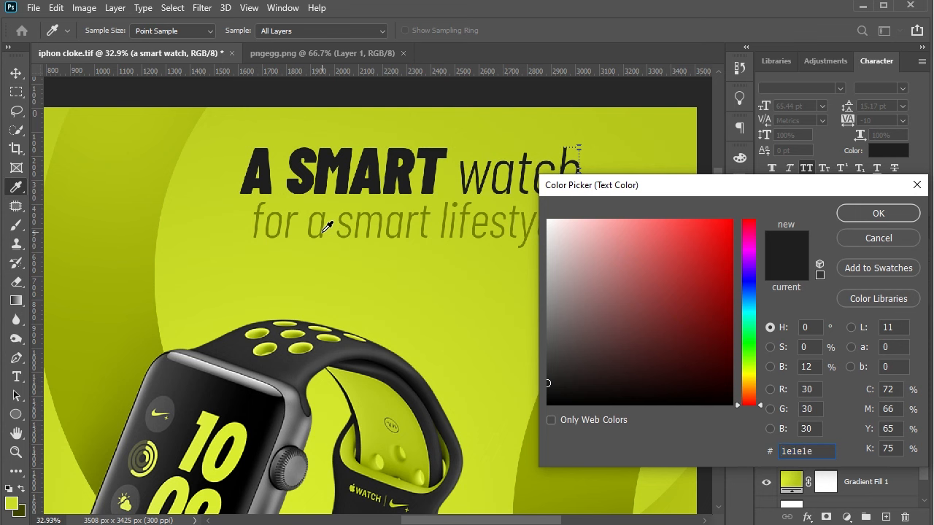
click(324, 232)
click(315, 232)
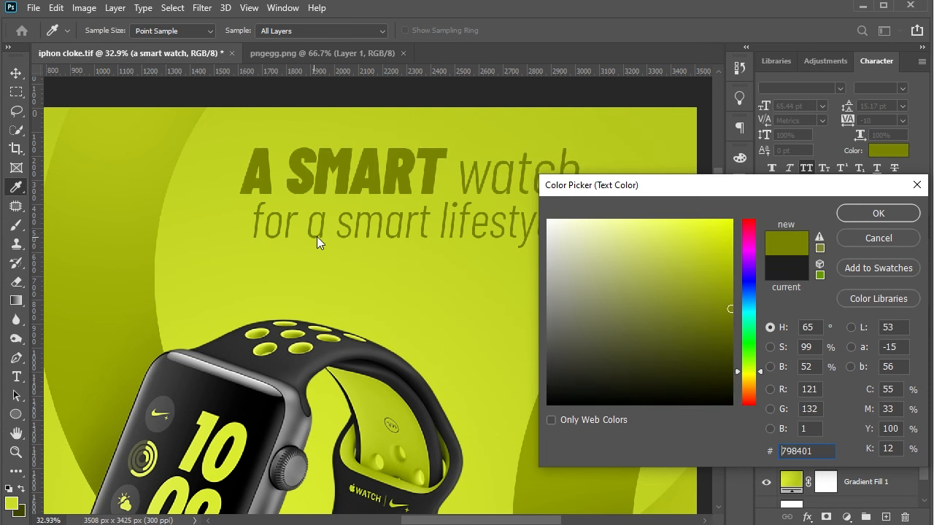
click(867, 213)
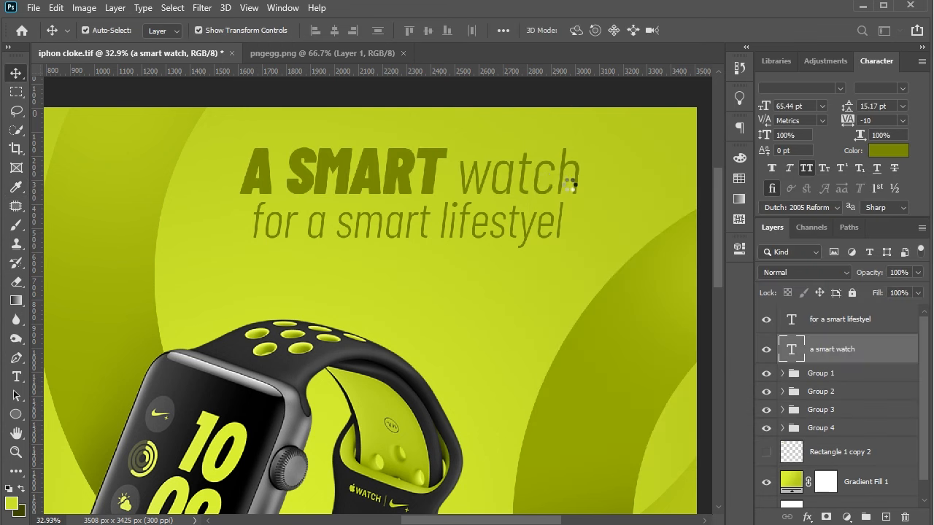
Step: Turn off All Caps for the "a smart watch" headline
click(812, 171)
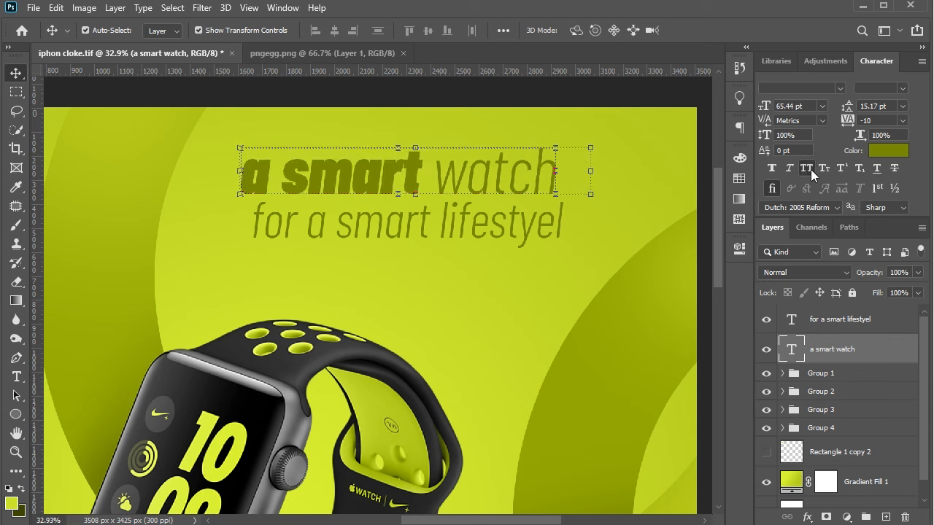
click(810, 169)
click(811, 169)
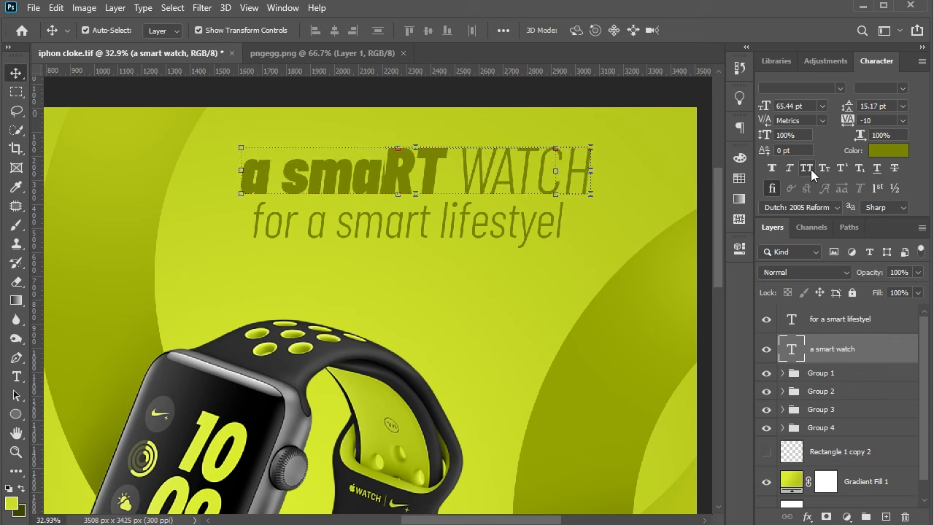
Step: Set the word "lifestyel" in the second text line to Black Italic
click(462, 242)
double_click(462, 242)
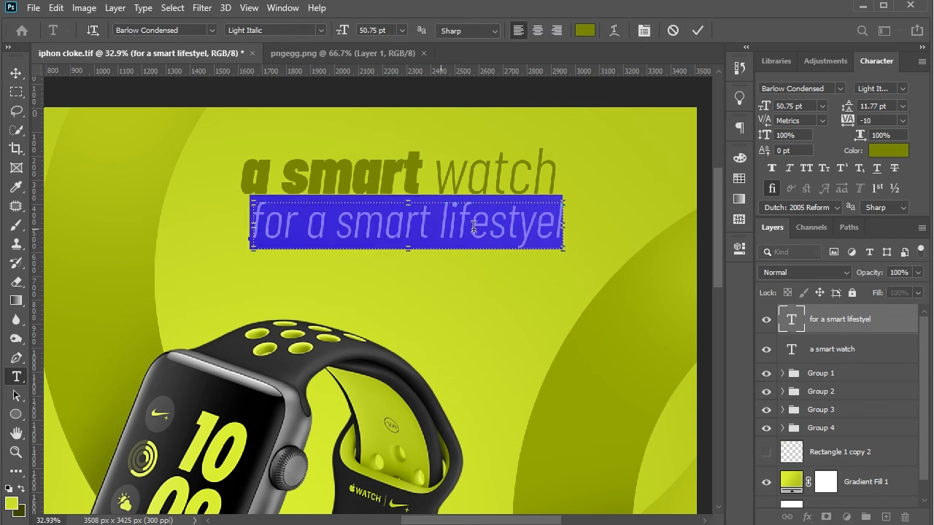
double_click(471, 228)
click(903, 90)
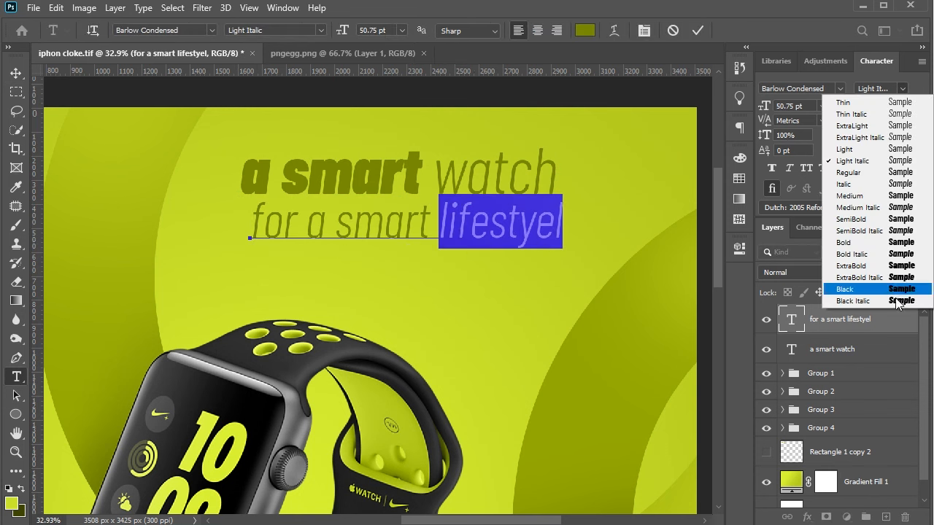
click(897, 301)
click(16, 73)
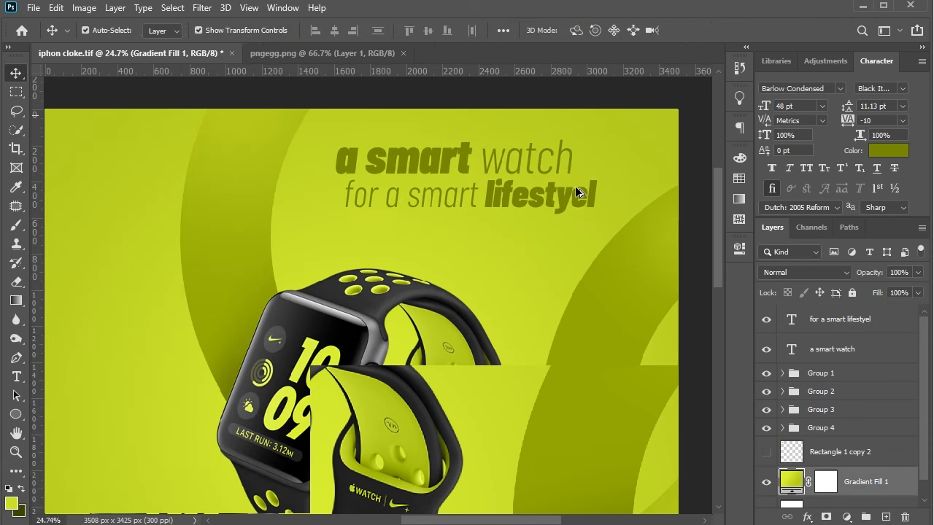
Step: Nudge the second text line slightly down from the headline and clear the layer selection
key(Down)
key(Down)
key(Down)
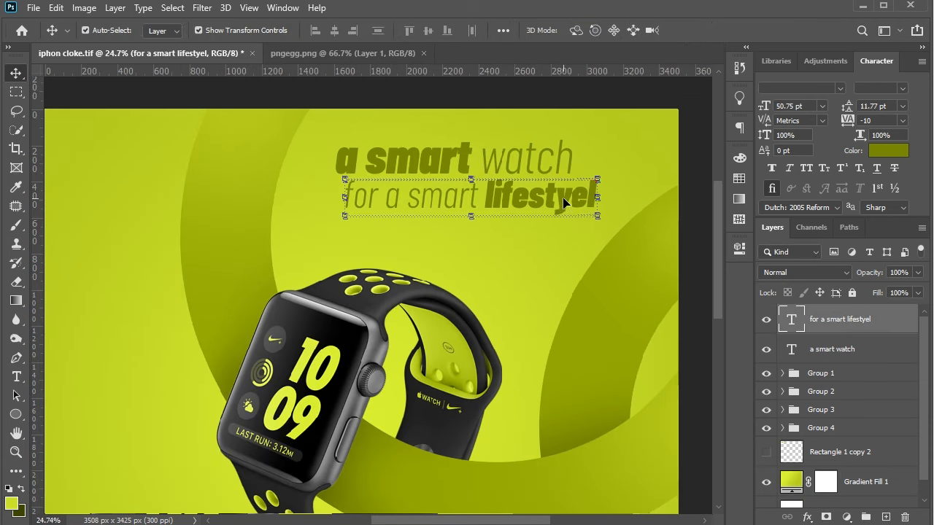
click(681, 149)
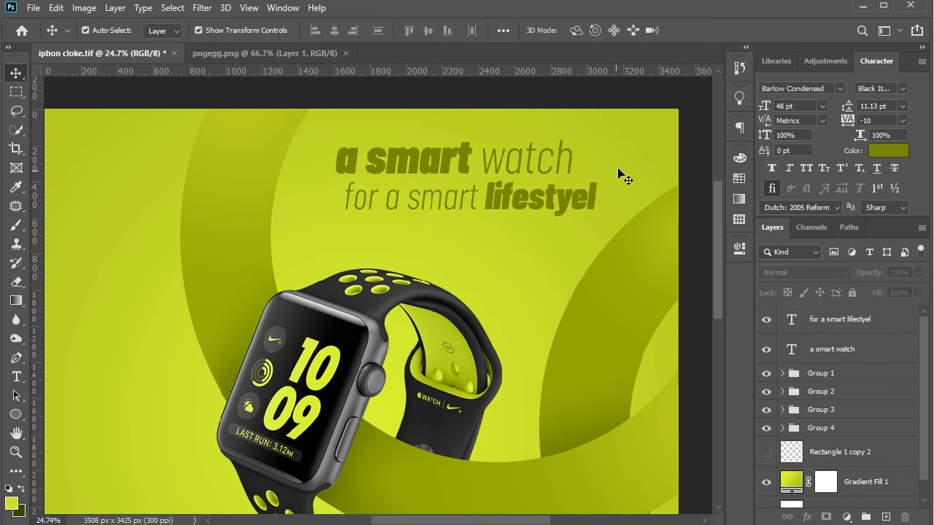
Step: Duplicate the "for a smart lifestyel" text line into the empty area below the watch's ground shadow
scroll(603, 162, down, 5)
scroll(443, 366, up, 1)
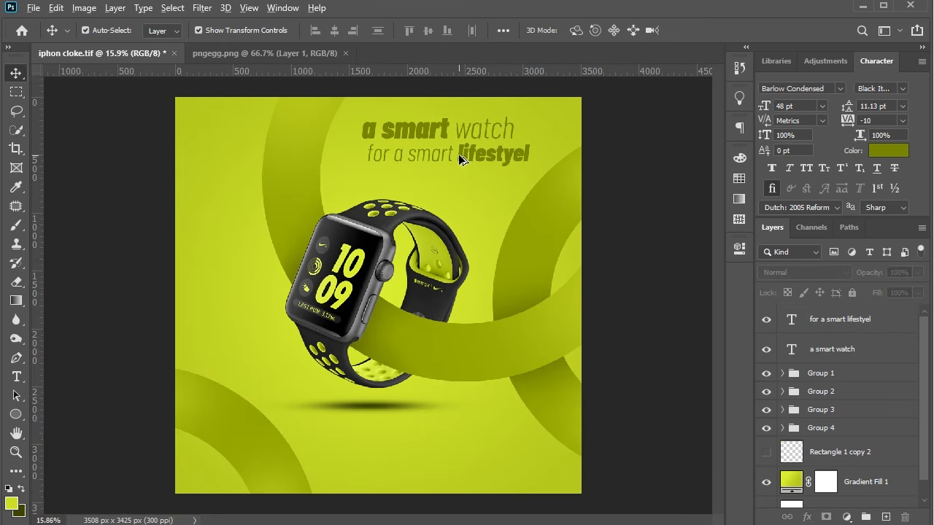
scroll(432, 201, up, 1)
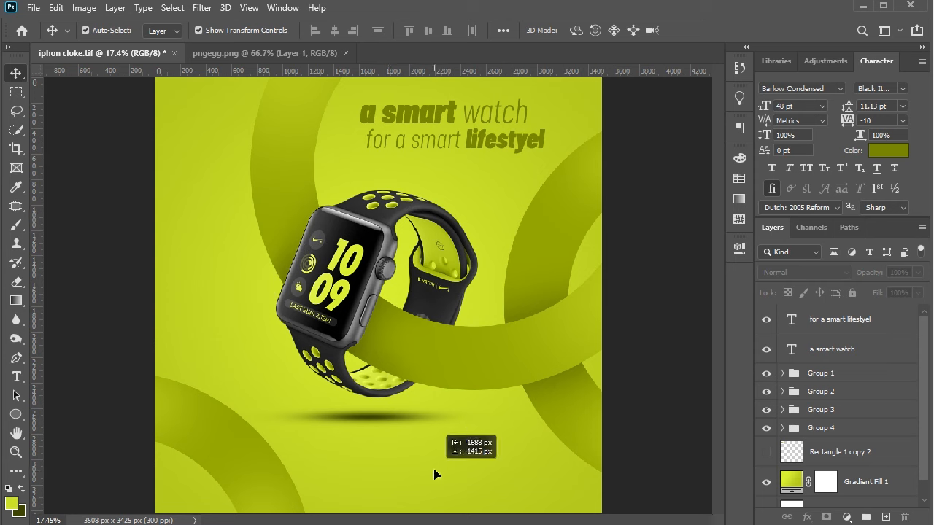
drag(500, 147, 461, 475)
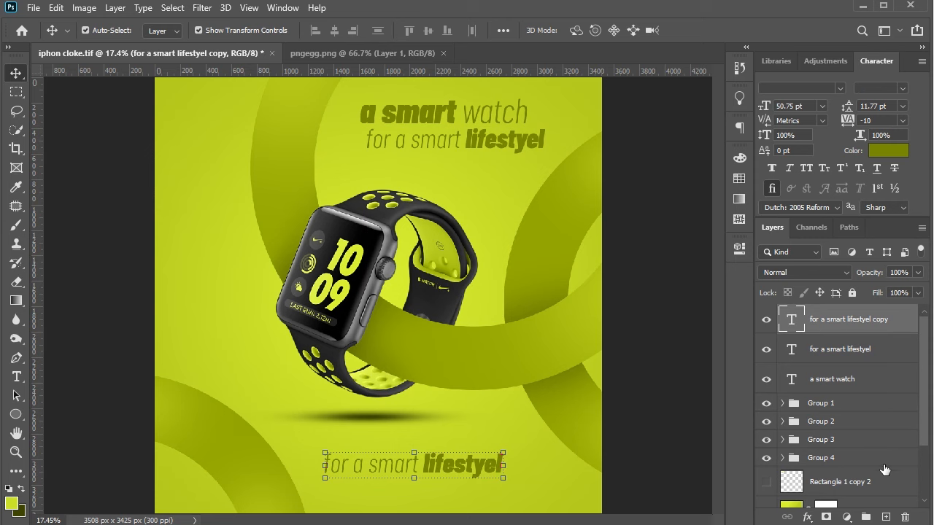
Step: Remove the stray copy of the Gradient Fill 1 layer
click(869, 495)
key(Delete)
key(ctrl+z)
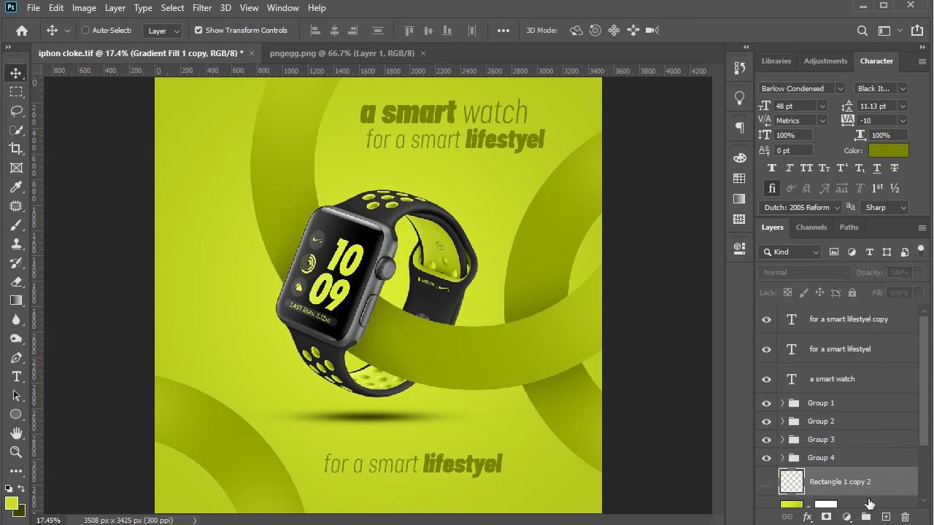
click(864, 506)
Step: Replace the text of the copy below the watch with "lo" and "go" on two lines
ctrl+click(451, 476)
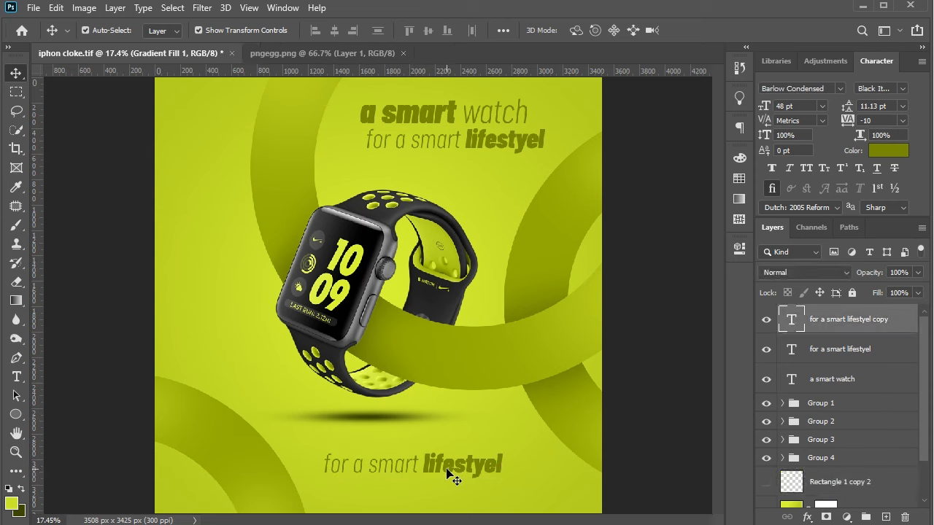
double_click(448, 472)
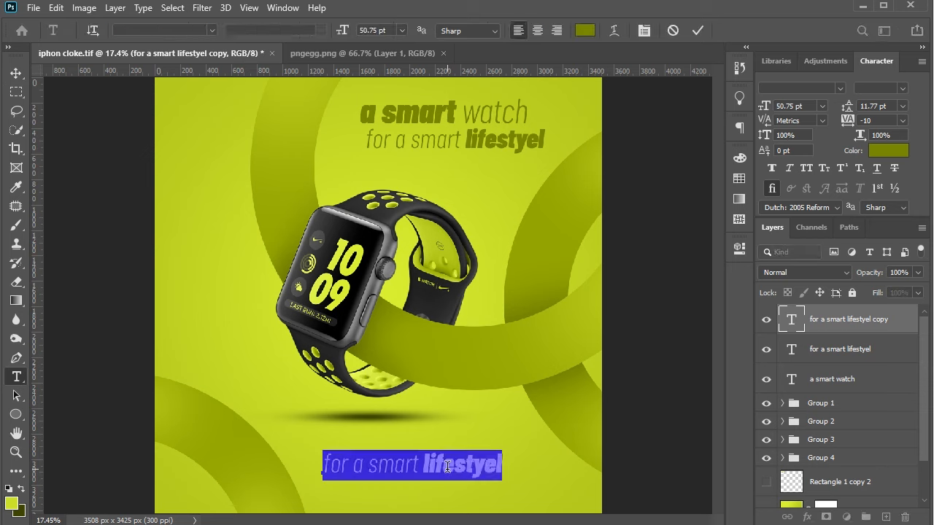
text(logo)
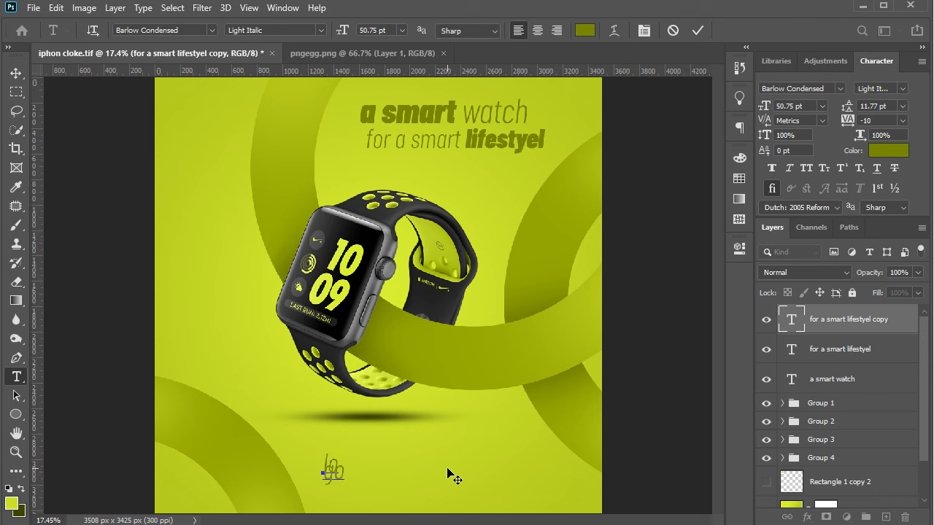
click(15, 73)
Step: Set the "lo go" text to Auto leading and 0 tracking, and move it to the artwork's upper-left corner
click(903, 106)
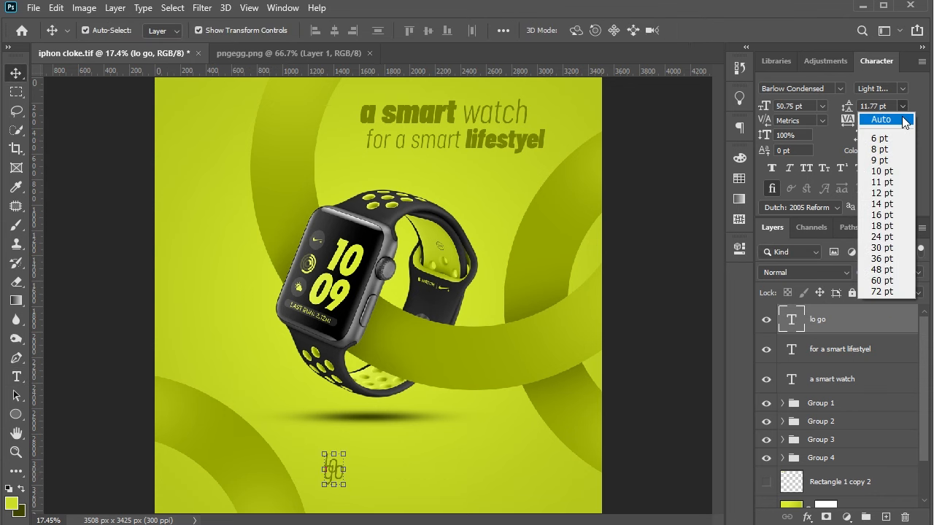
click(902, 119)
drag(330, 474, 185, 116)
click(905, 121)
click(887, 211)
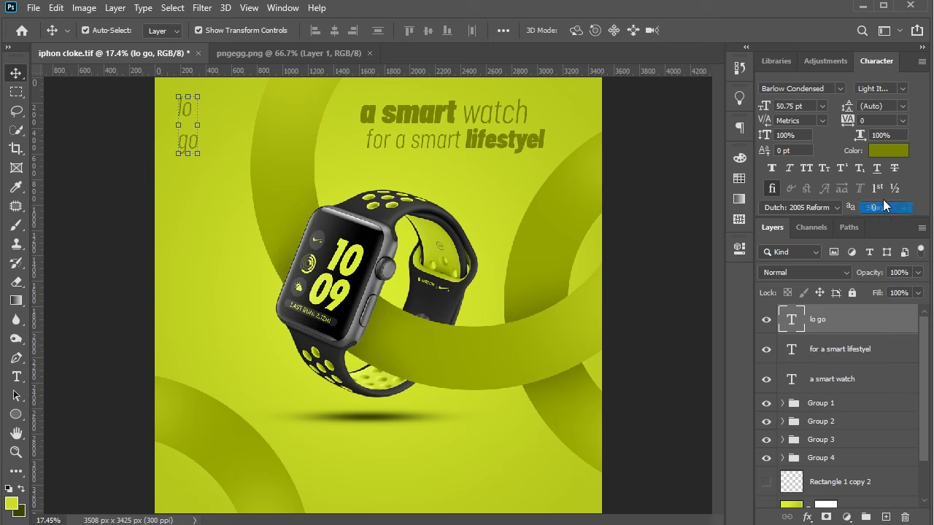
Step: Reduce the leading of the "lo go" logo text to 32 pt
click(887, 107)
key(Down)
key(Down)
key(Down)
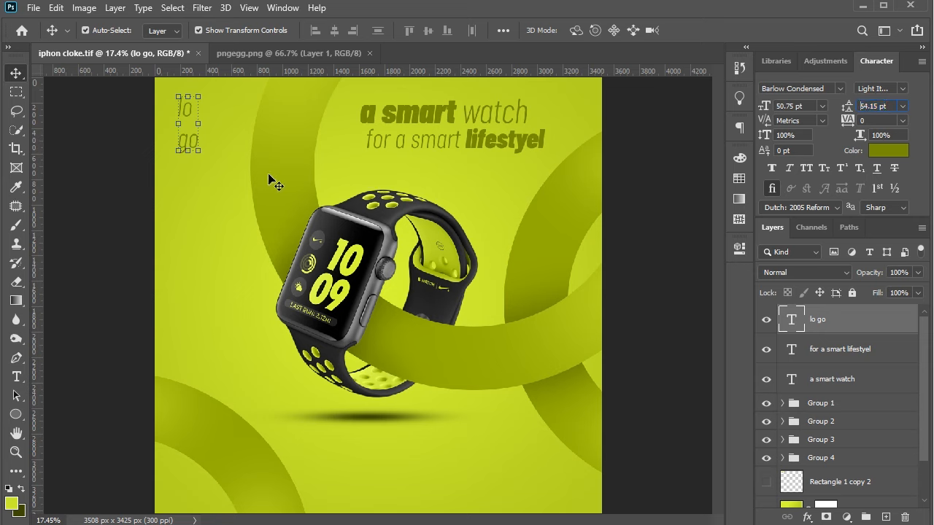
key(Down)
key(Down)
key(Down)
key(Down)
key(Down)
key(Down)
key(Down)
key(Down)
key(Down)
key(Down)
key(Down)
key(Down)
key(Down)
key(Down)
key(Down)
key(Down)
key(Down)
key(Down)
key(Down)
key(Down)
key(Down)
key(Down)
key(Down)
key(Down)
key(Down)
key(Down)
key(Down)
key(Down)
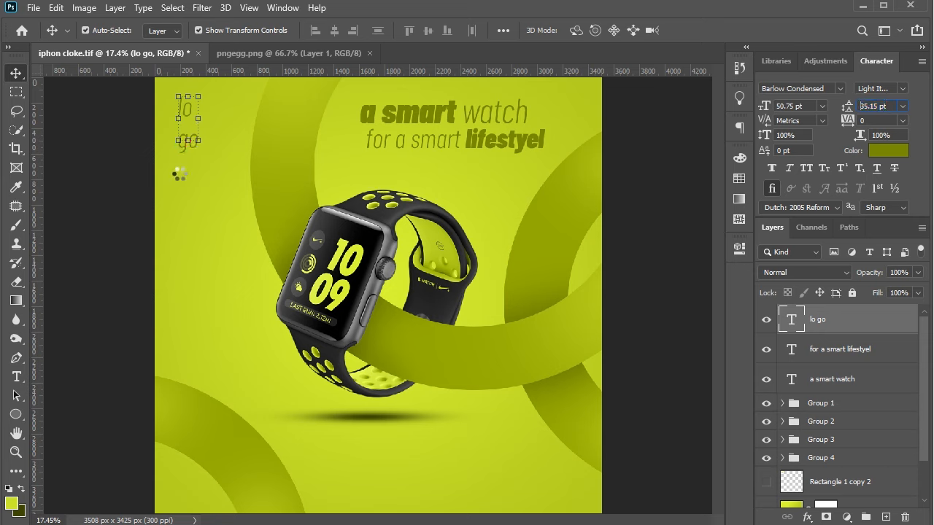
text(23)
key(Return)
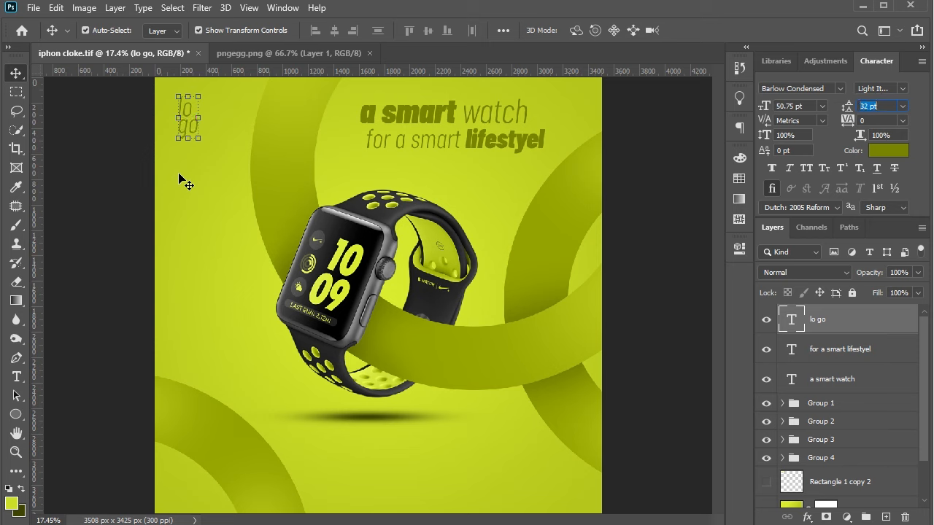
Step: Set the "lo go" text to Black Italic, all caps and 40 pt leading, and nudge it slightly inward from the artwork's corner
click(904, 91)
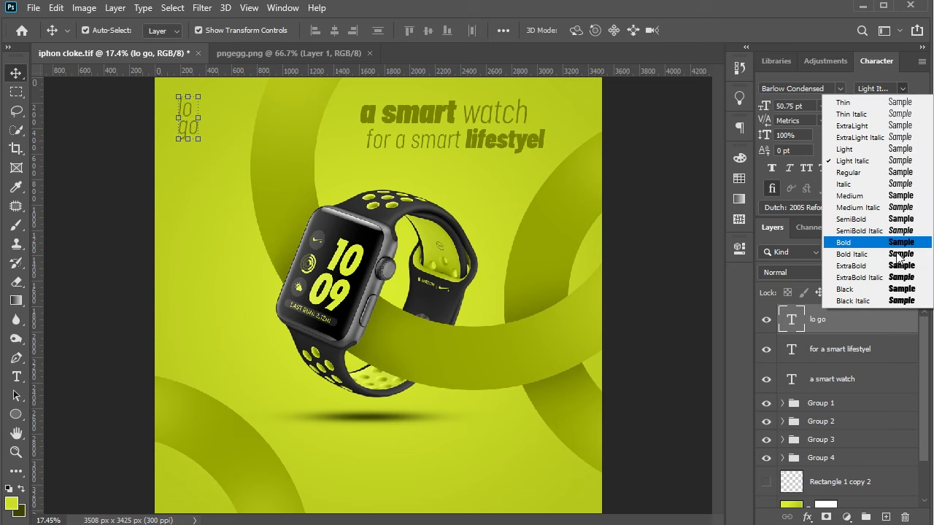
click(900, 299)
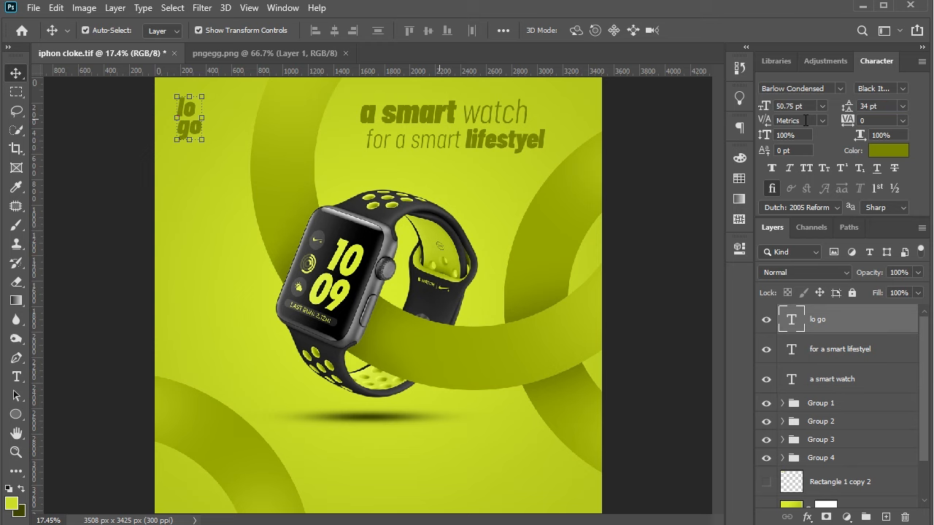
click(807, 170)
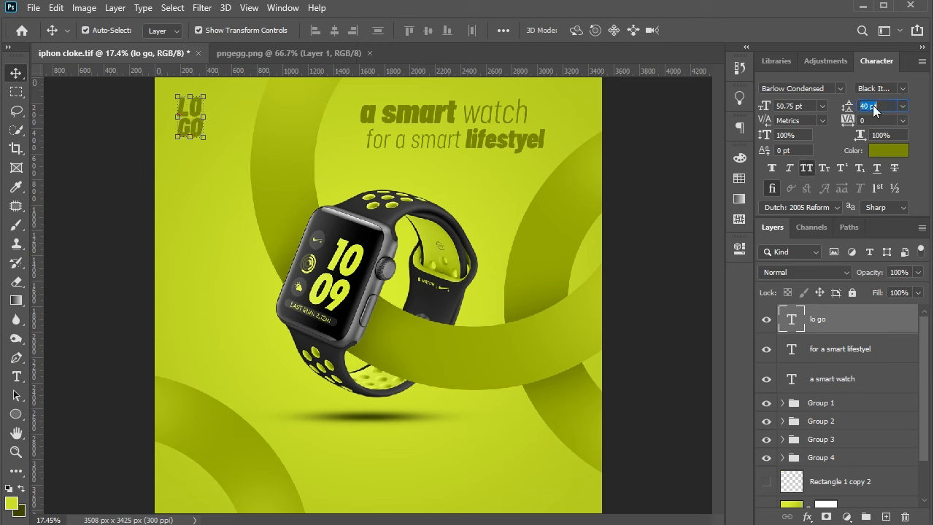
click(679, 223)
drag(192, 138, 201, 132)
click(129, 153)
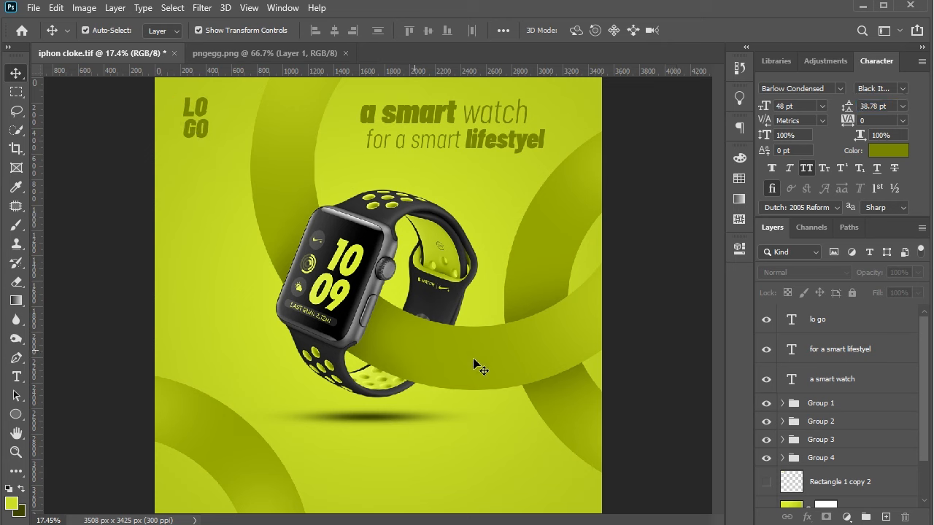
Step: Duplicate the "for a smart lifestyel" line below the ground shadow and replace the copy's text with "12 hrs battery"
drag(467, 145, 430, 474)
double_click(429, 473)
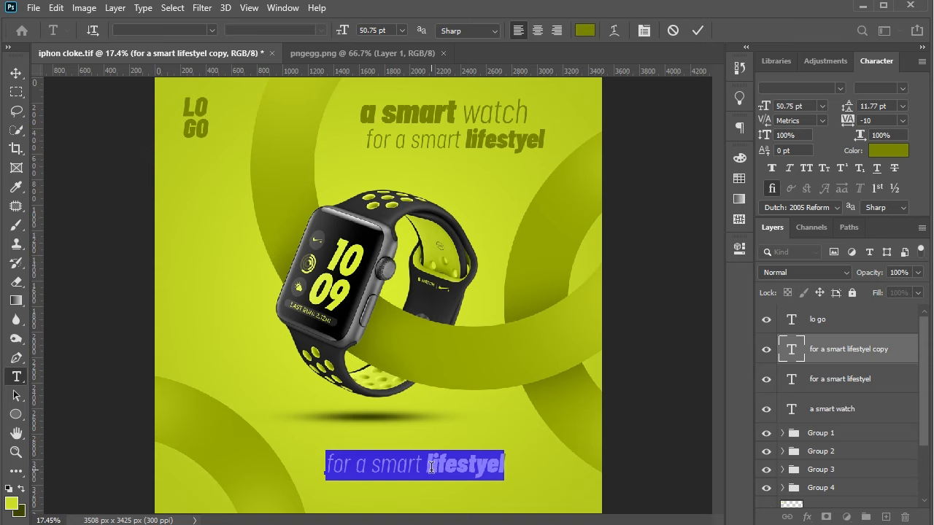
key(BackSpace)
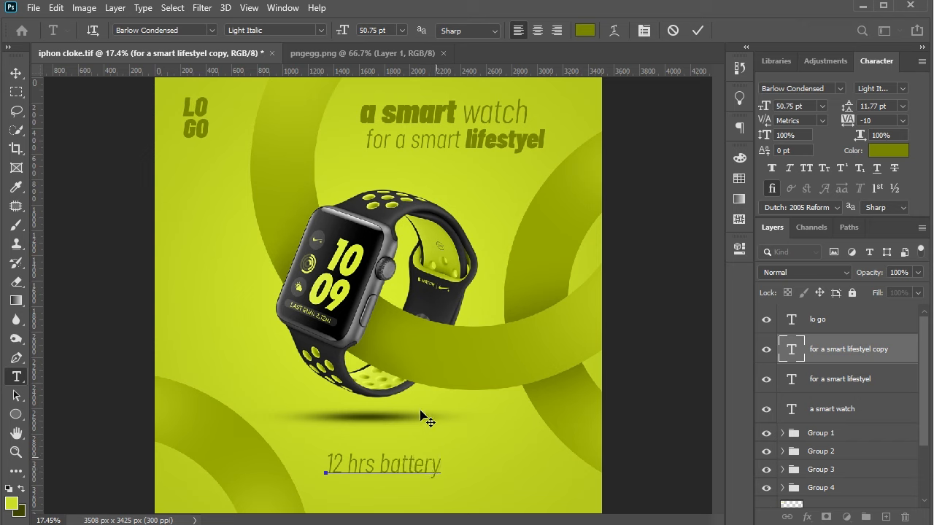
click(16, 73)
Step: Scale the "12 hrs battery" text to about 54% and place it beside the right end of the watch's ground shadow
drag(411, 465, 494, 419)
key(ctrl+t)
drag(414, 416, 501, 416)
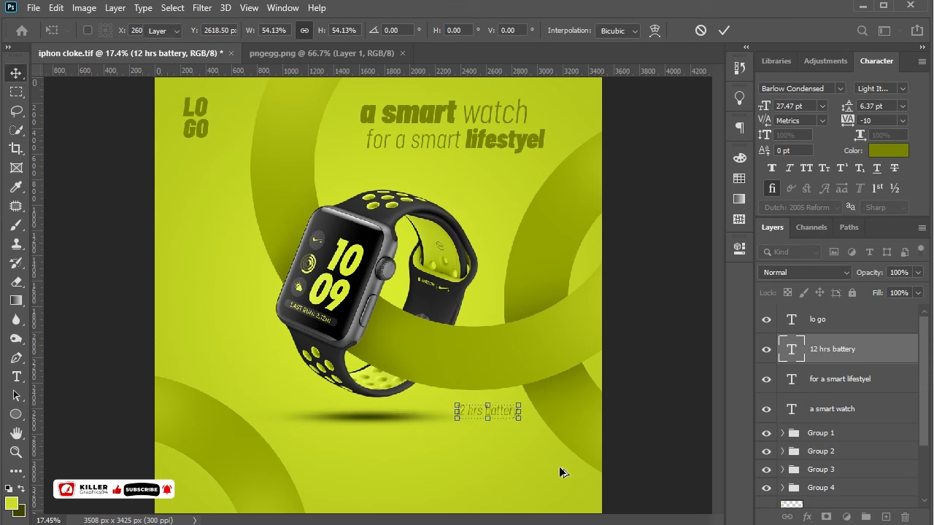
key(Return)
Step: Set the word "battery" in the "12 hrs battery" line to Bold Italic
scroll(545, 429, up, 2)
double_click(470, 387)
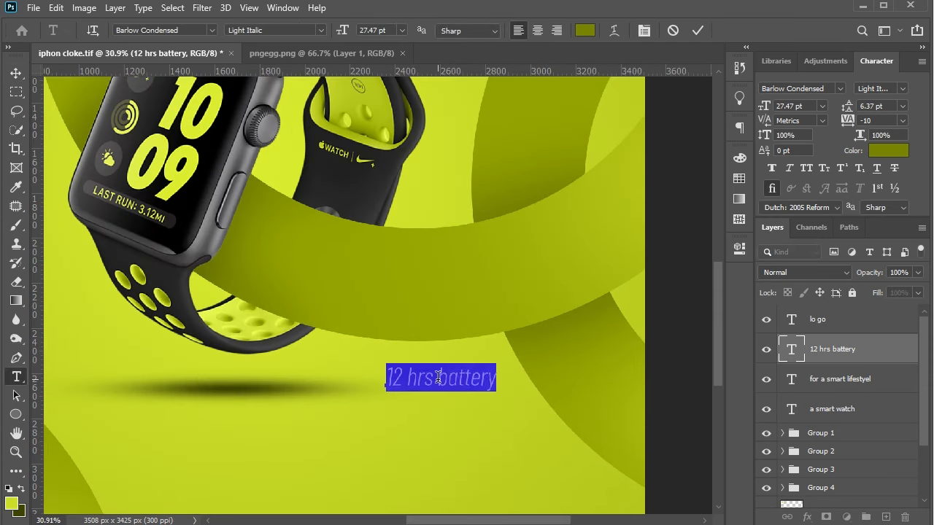
drag(438, 378, 668, 333)
click(903, 88)
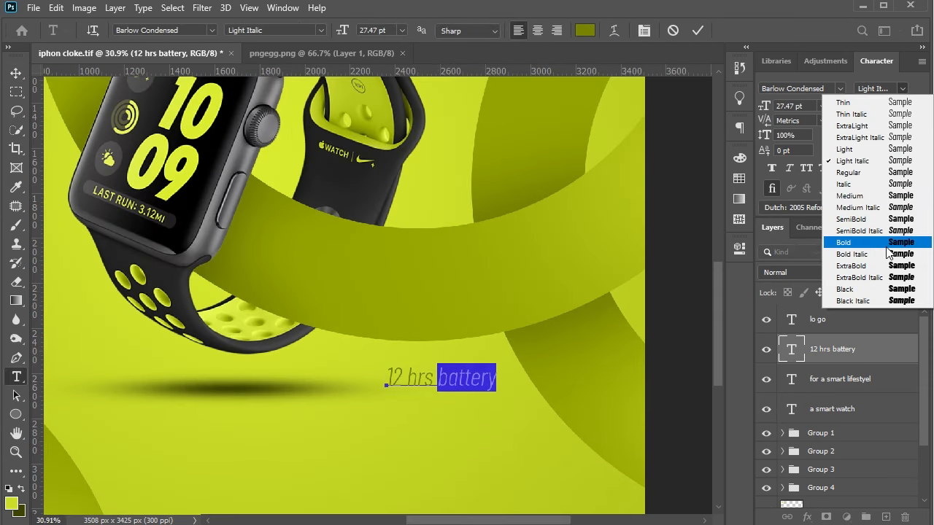
click(873, 253)
click(14, 74)
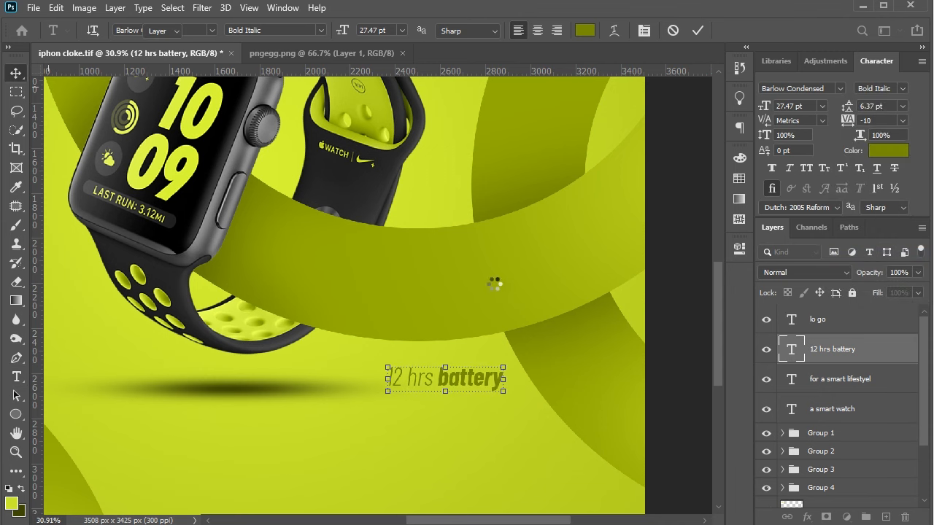
Step: Duplicate the "12 hrs battery" line into the empty area below the ground shadow and replace the copy's text with "runnig mode"
scroll(567, 288, down, 3)
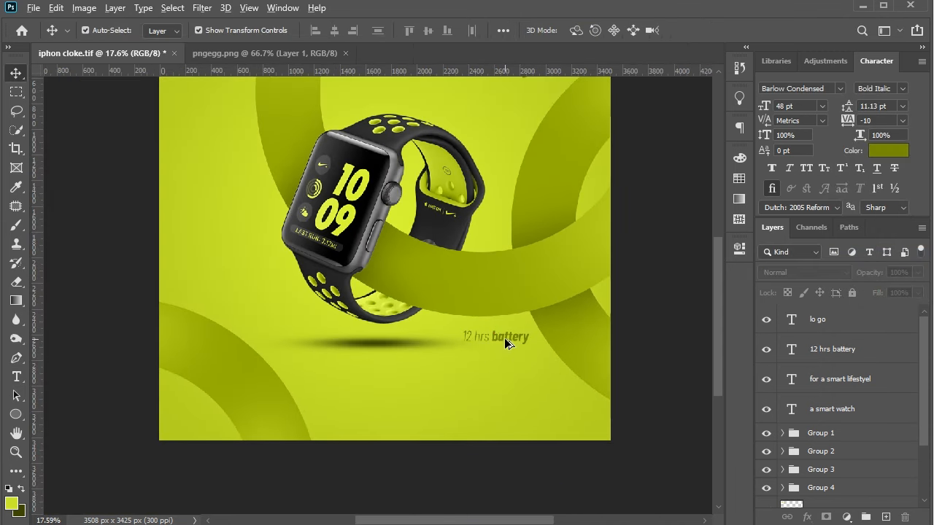
drag(505, 338, 380, 430)
scroll(355, 456, up, 3)
scroll(362, 457, up, 1)
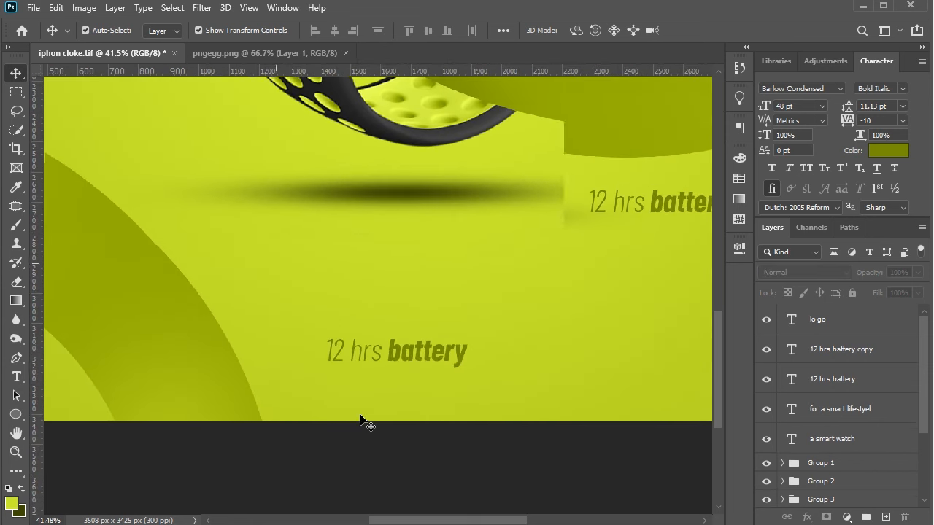
double_click(398, 347)
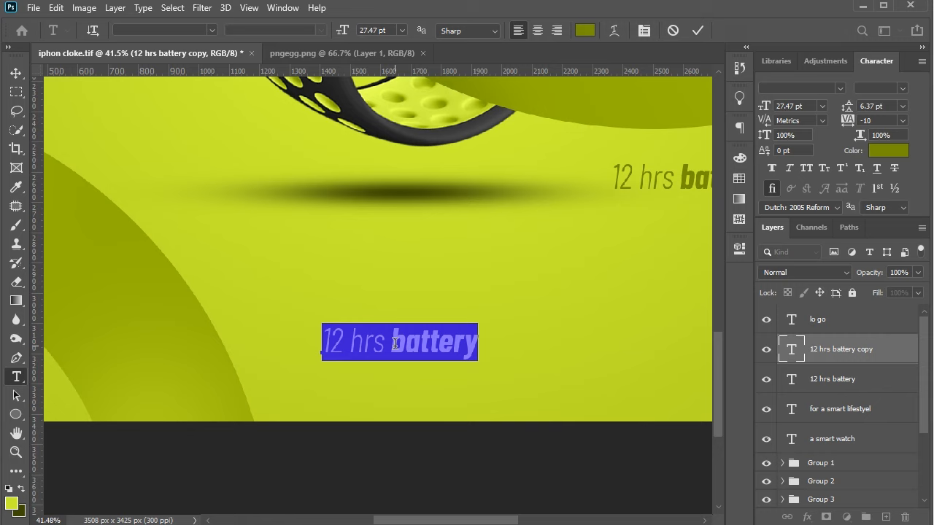
text(runnig mode)
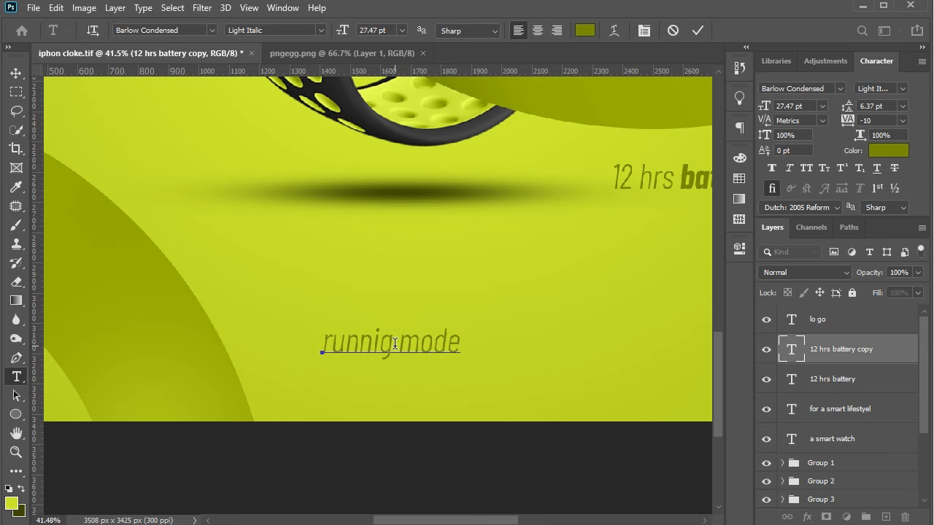
click(17, 73)
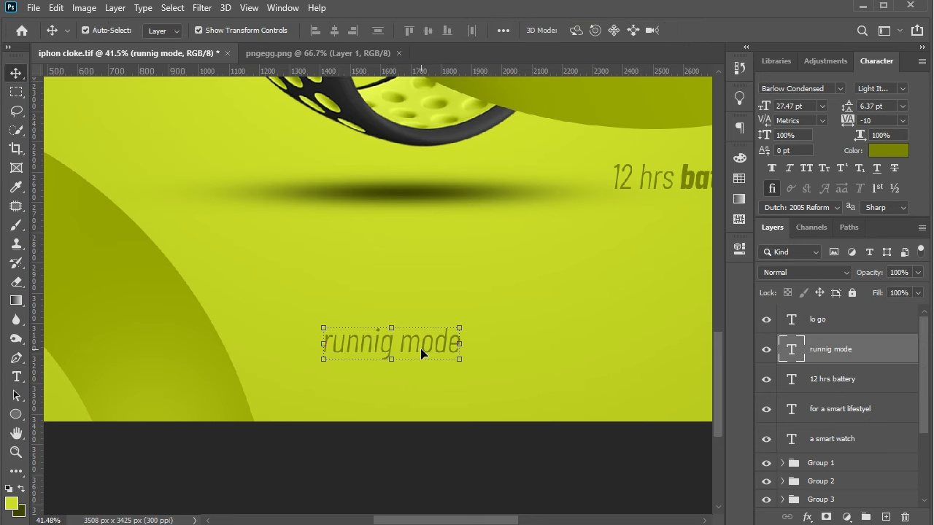
Step: Set the "runnig mode" line to all caps and its first word to ExtraBold
click(806, 168)
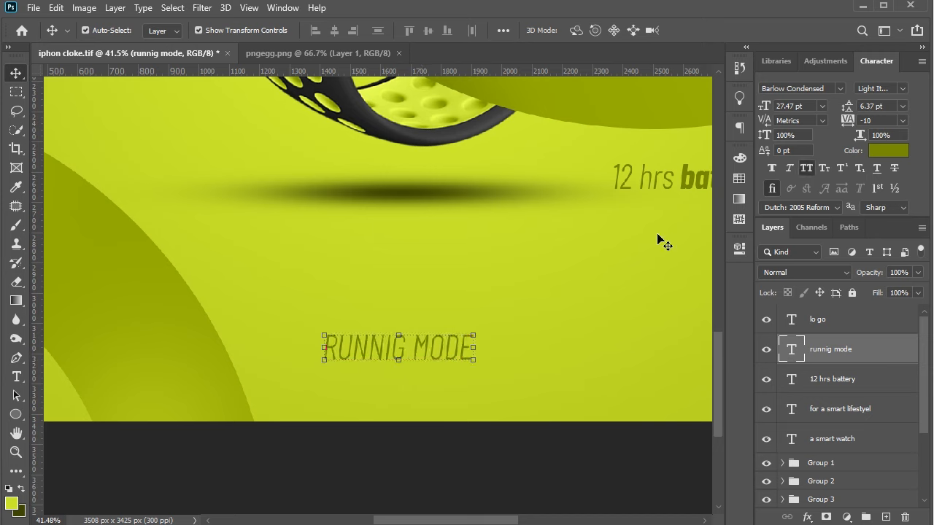
drag(428, 347, 317, 347)
key(t)
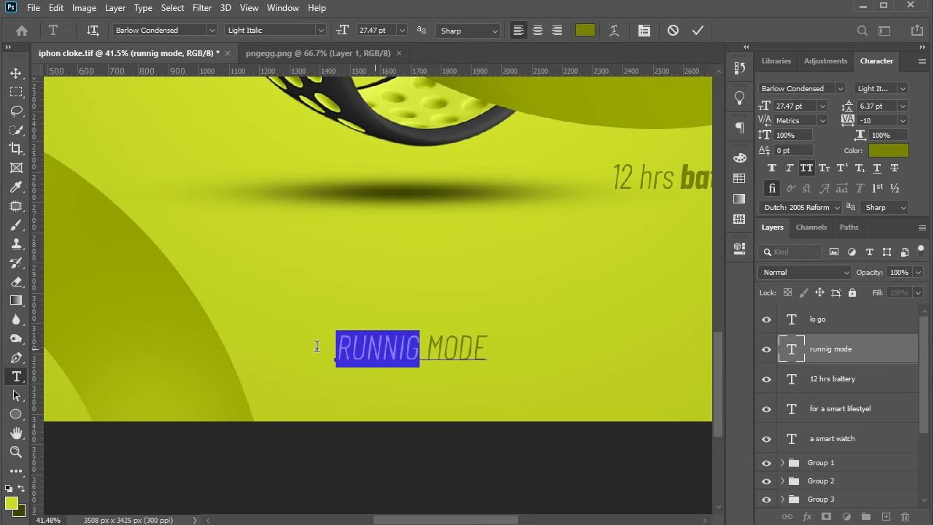
click(902, 89)
click(846, 265)
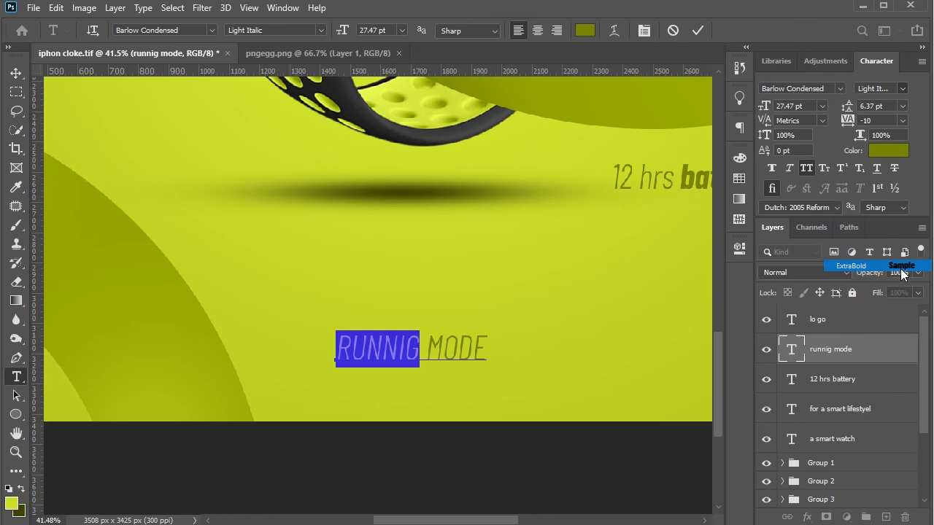
click(16, 73)
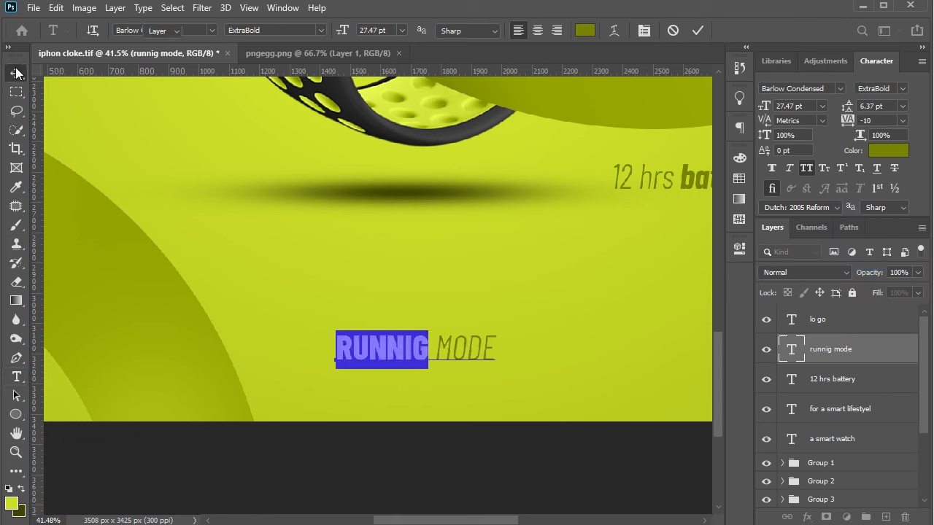
Step: Set the word "MODE" in the "RUNNIG MODE" line to Light
click(413, 432)
click(408, 357)
double_click(467, 349)
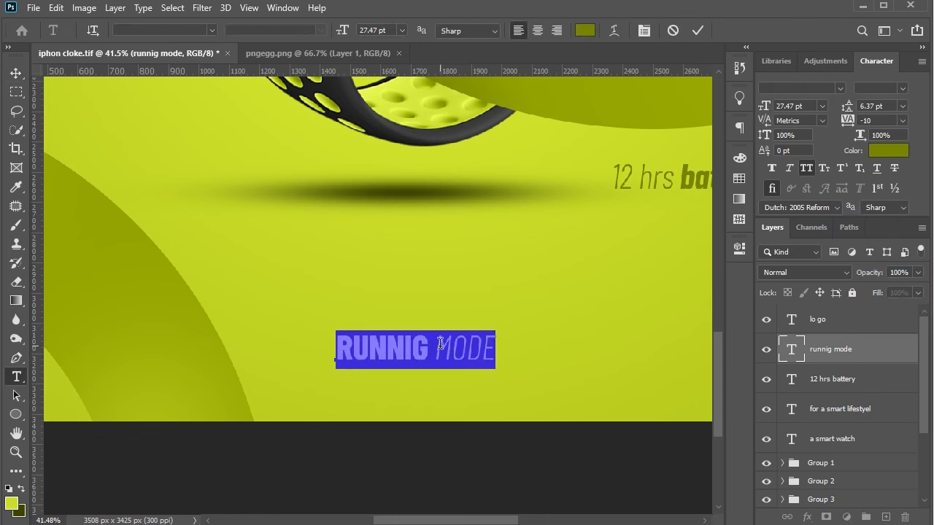
double_click(465, 349)
click(907, 92)
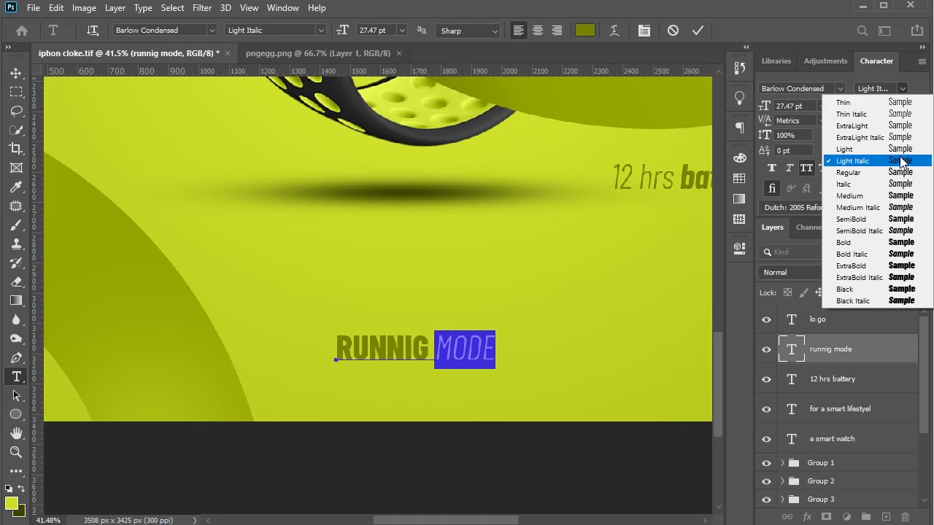
click(899, 150)
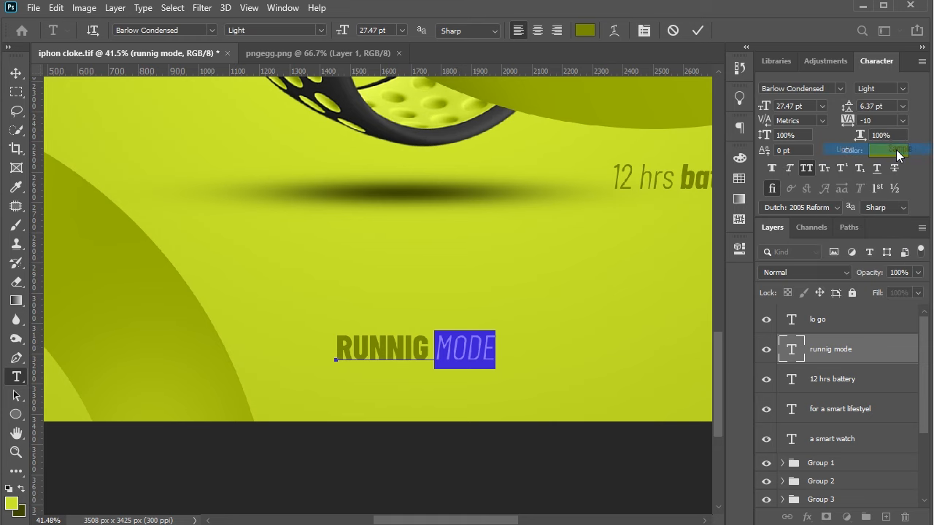
click(20, 77)
click(504, 449)
Step: Set the foreground color to the olive 798401 sampled from the "RUNNIG MODE" text
scroll(429, 400, up, 1)
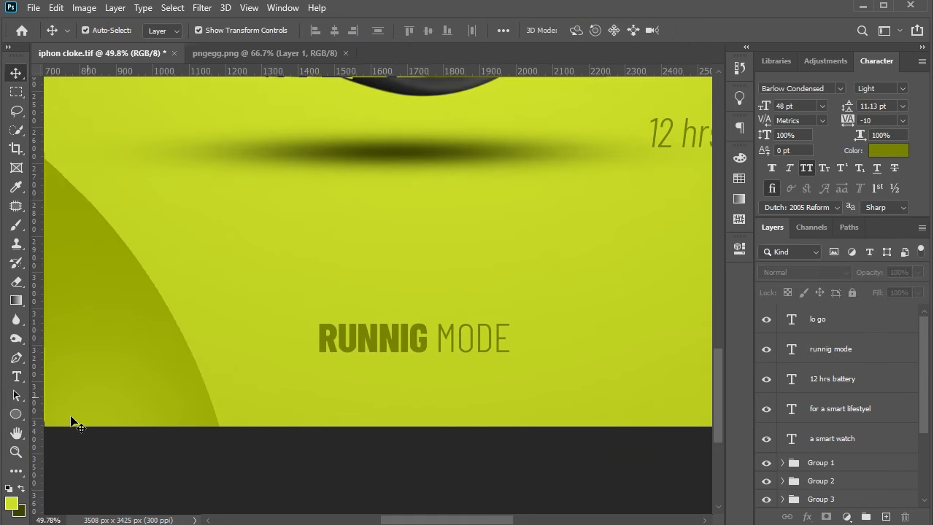
key(x)
click(11, 504)
click(500, 338)
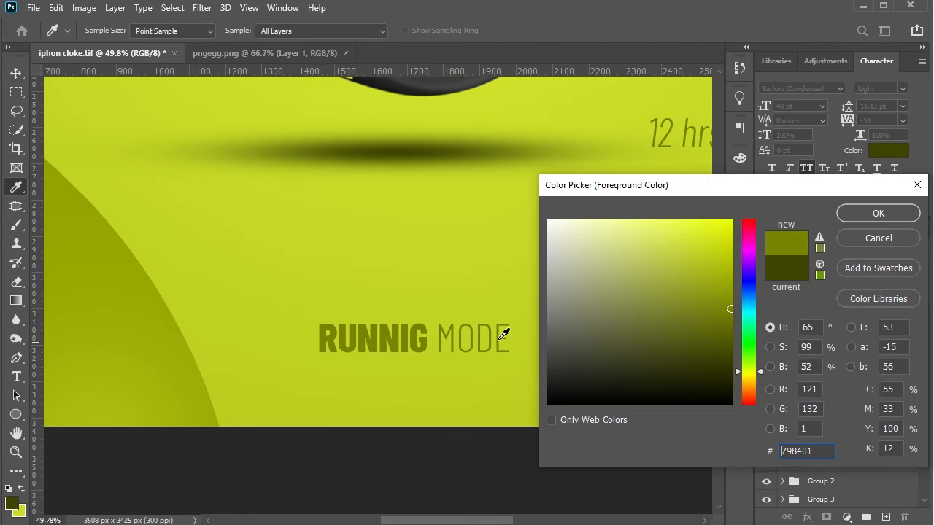
click(879, 214)
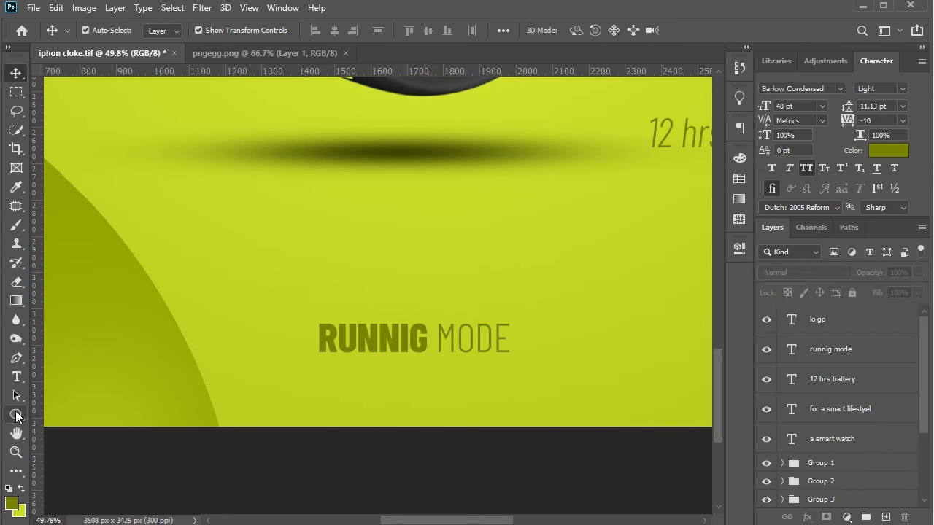
Step: Draw a 40 px circle just before the "RUNNIG MODE" text, with an olive fill and no stroke
key(u)
mouse_move(289, 330)
mouse_down()
mouse_move(305, 349)
mouse_move(300, 341)
mouse_up()
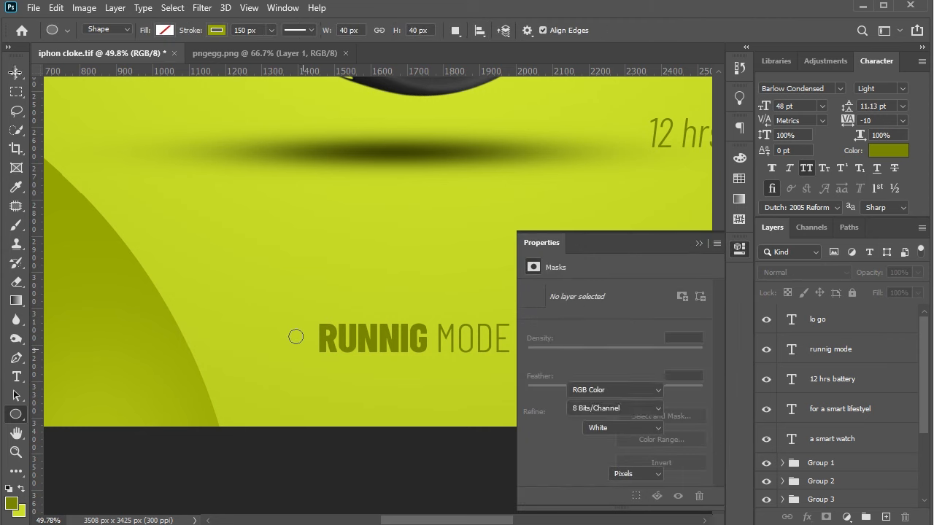
click(217, 30)
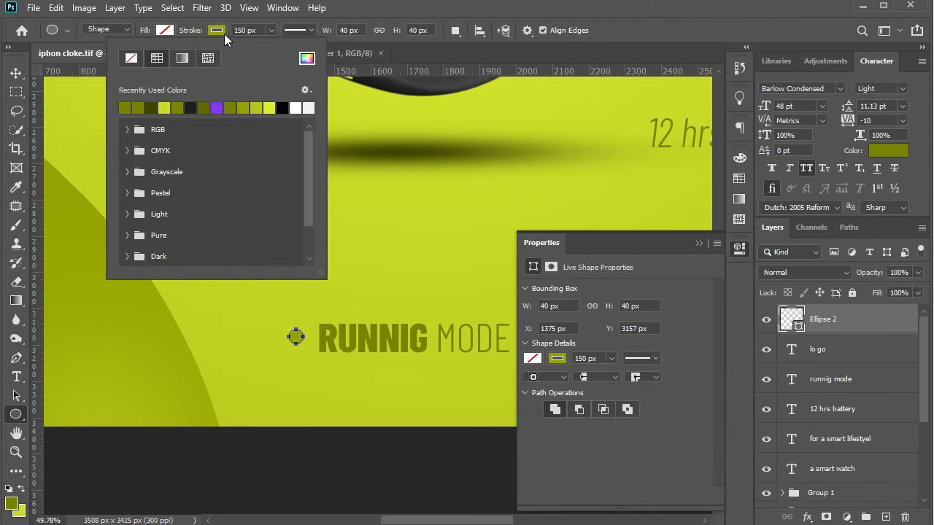
click(162, 33)
click(81, 107)
click(20, 74)
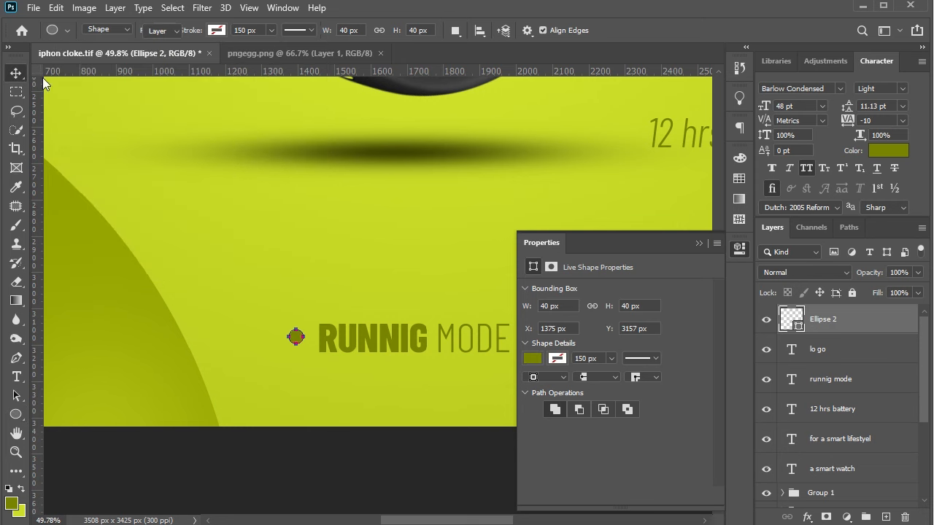
Step: Move the bullet circle slightly closer to the word "RUNNIG" and collapse the shape properties
click(297, 329)
drag(295, 334, 301, 335)
scroll(300, 335, down, 3)
click(698, 243)
scroll(606, 271, right, 2)
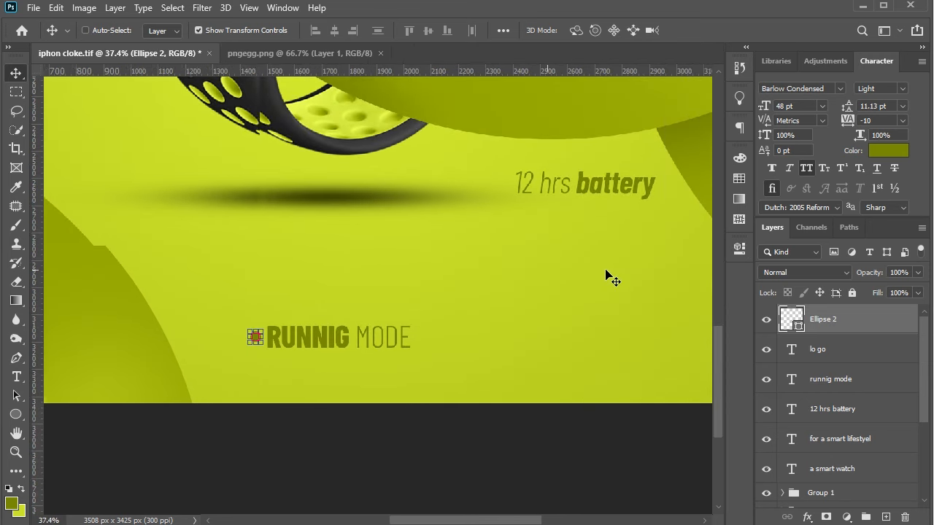
scroll(607, 271, right, 2)
Step: Scale the "RUNNIG MODE" text down to about 94%, keeping its start beside the bullet circle
ctrl+click(308, 375)
click(262, 346)
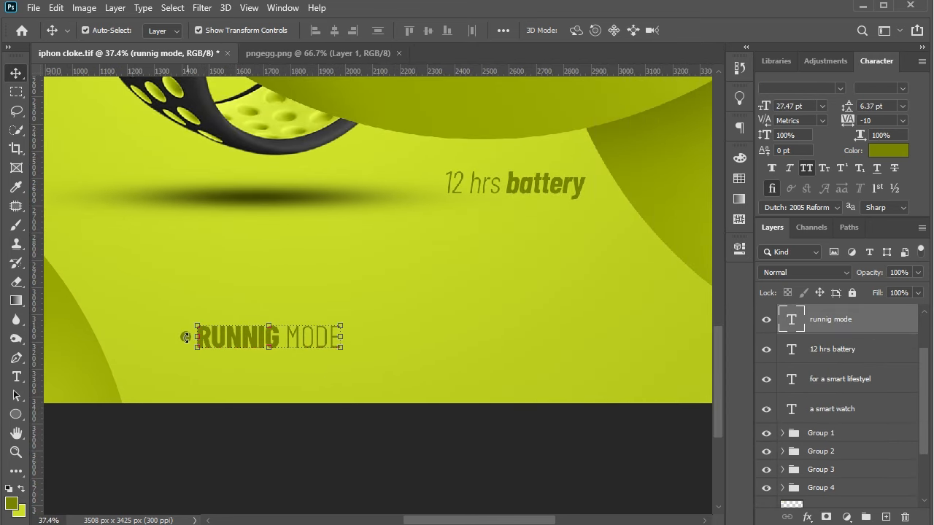
click(183, 328)
click(183, 339)
click(271, 348)
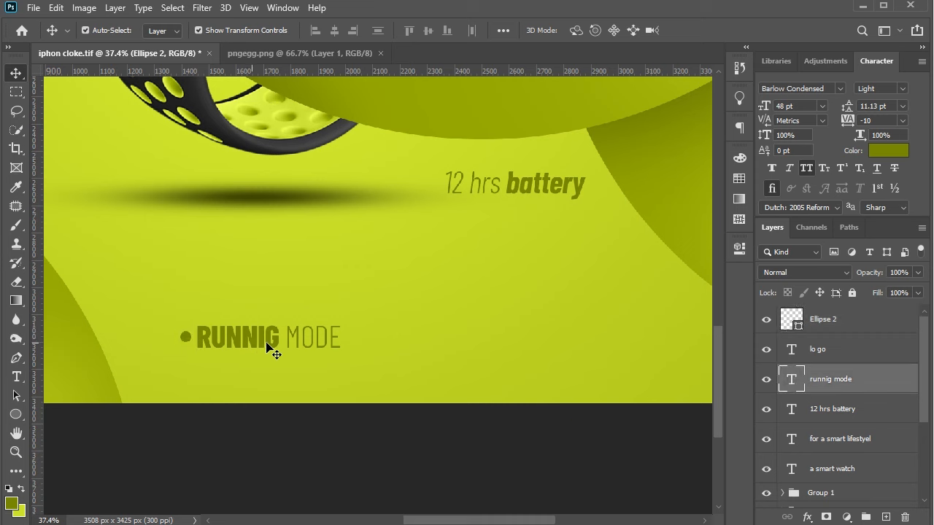
drag(345, 333, 330, 338)
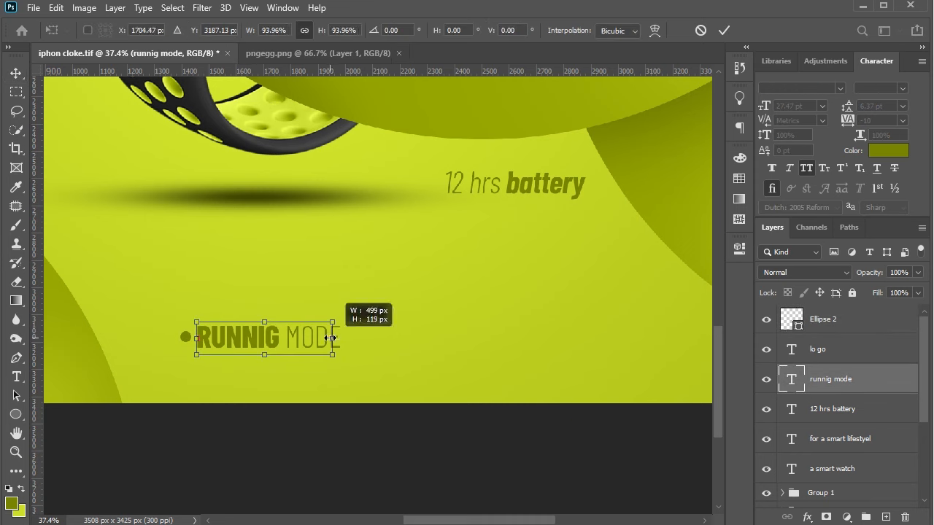
key(Return)
click(329, 313)
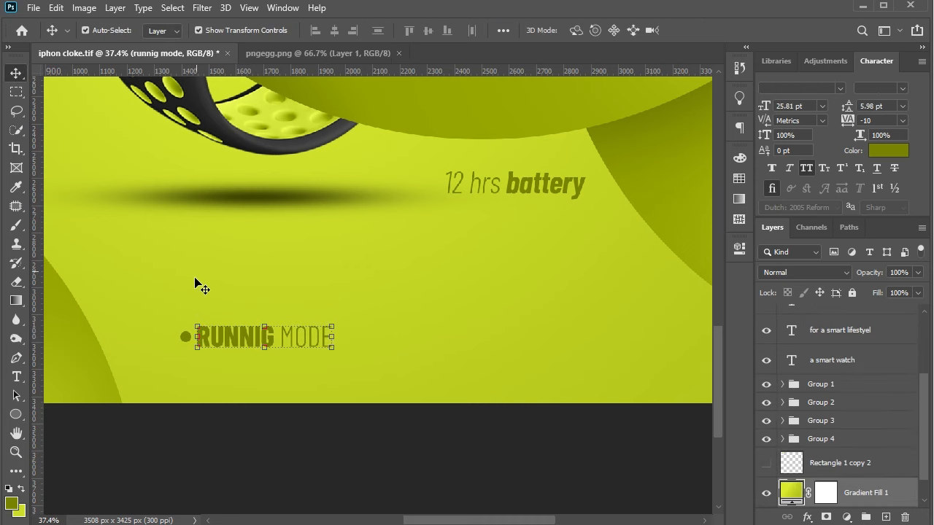
Step: Duplicate the bullet circle and "RUNNIG MODE" text just to the right, and change the copied text to "CYCLING MODE"
click(186, 336)
shift+click(233, 337)
drag(232, 341, 400, 353)
double_click(403, 340)
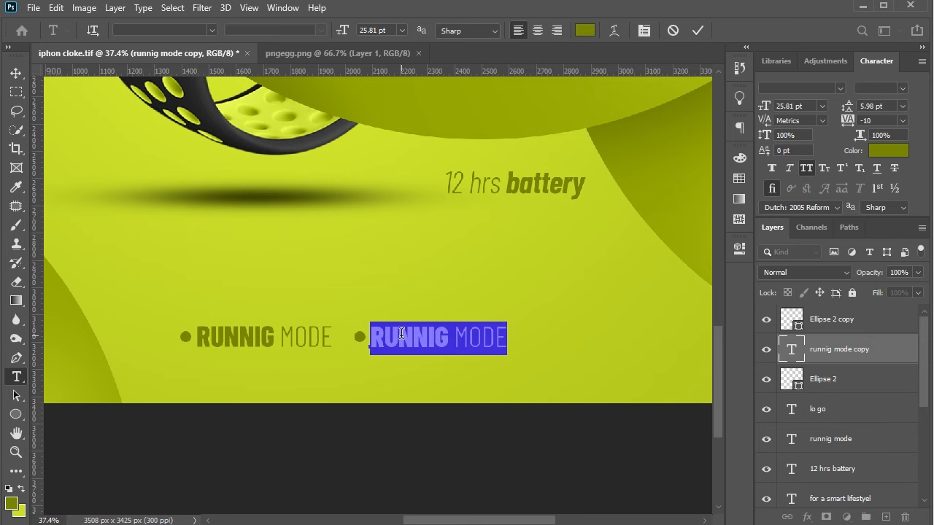
text(CYCLI)
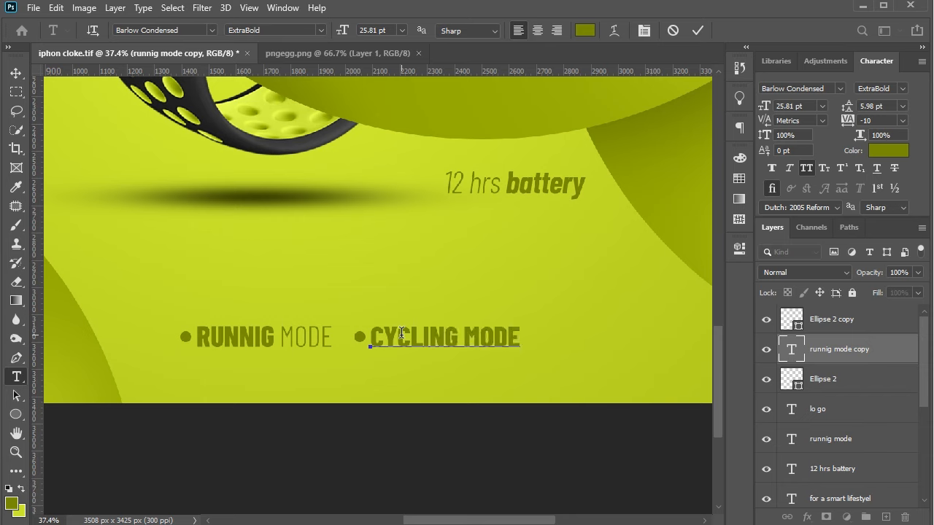
Step: Set the word "MODE" in the "CYCLING MODE" caption to Light
drag(465, 330, 543, 326)
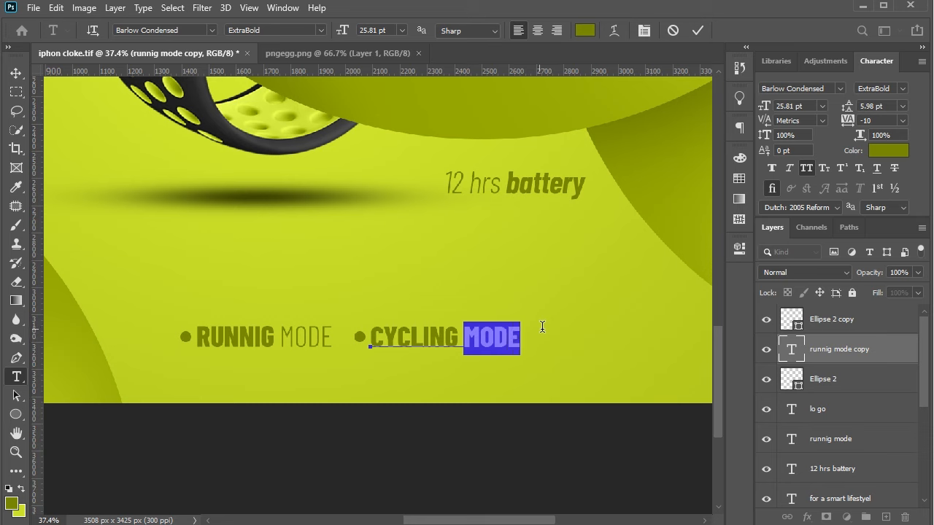
click(855, 88)
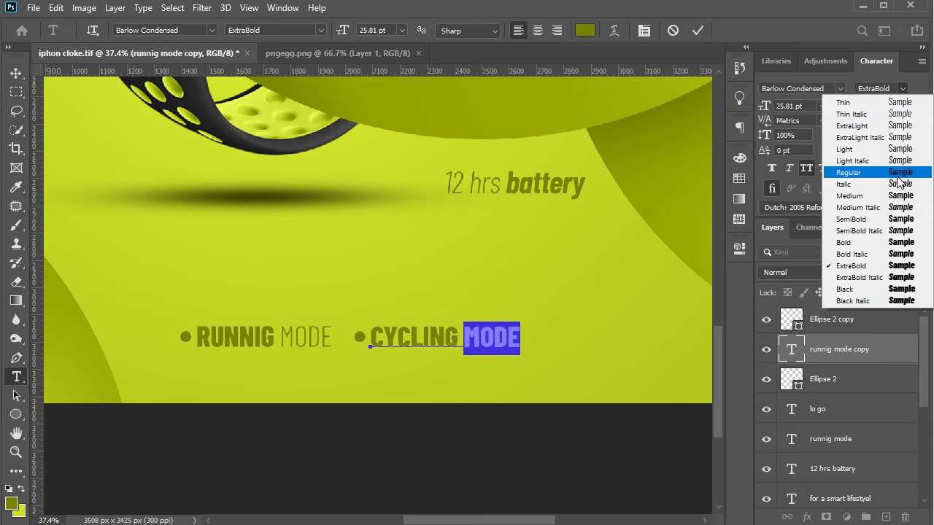
click(899, 181)
click(902, 88)
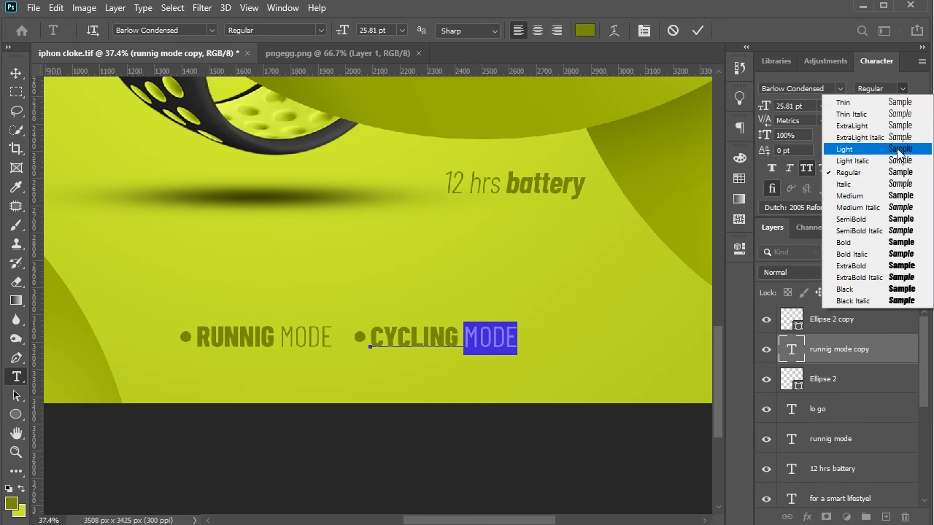
click(902, 150)
click(8, 73)
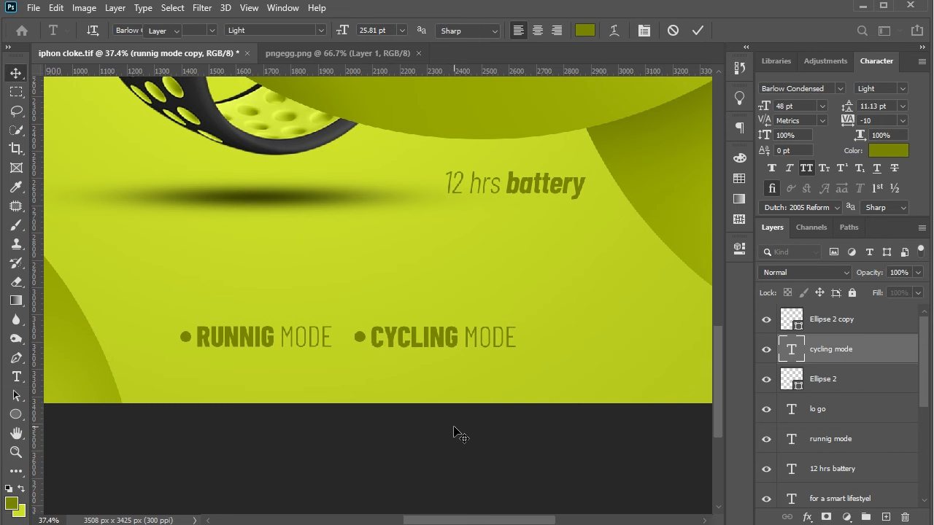
Step: Move both mode captions and their bullet circles together slightly to the right along the poster's lower edge
scroll(454, 431, right, 2)
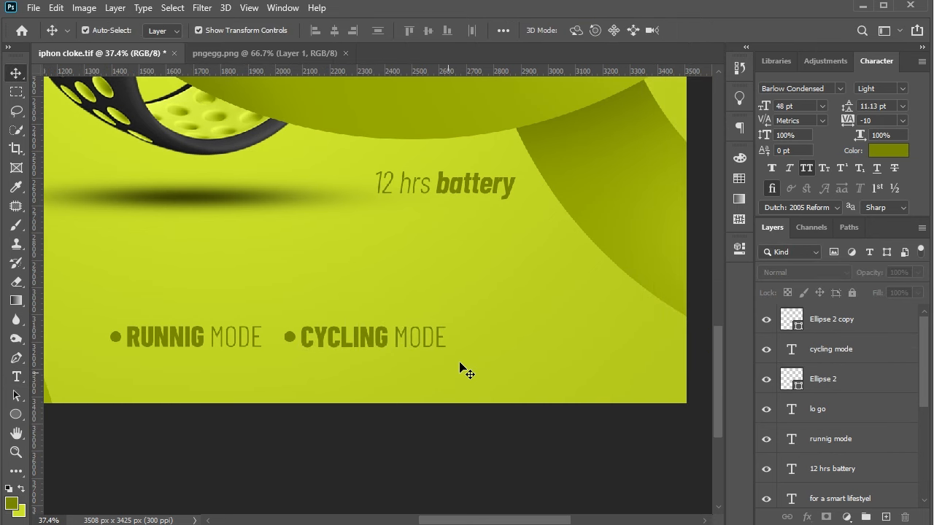
click(441, 349)
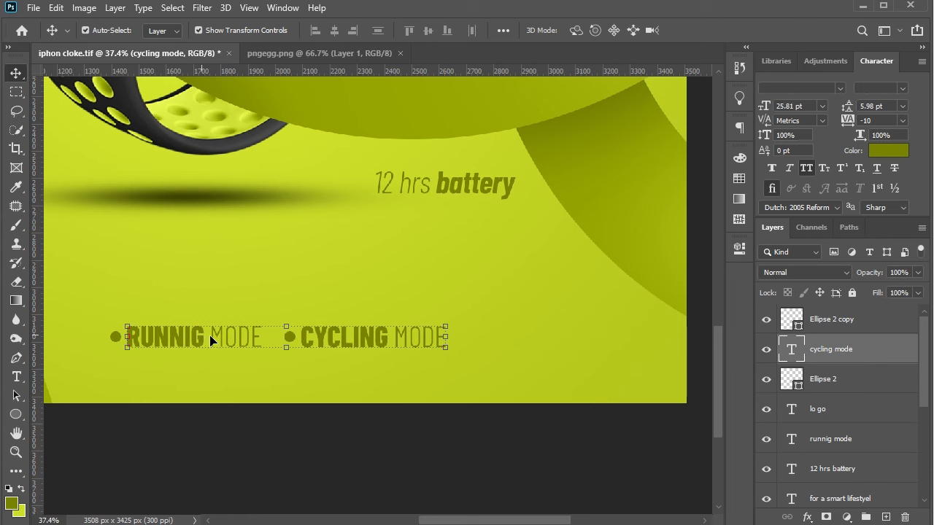
click(123, 344)
click(118, 338)
shift+click(287, 338)
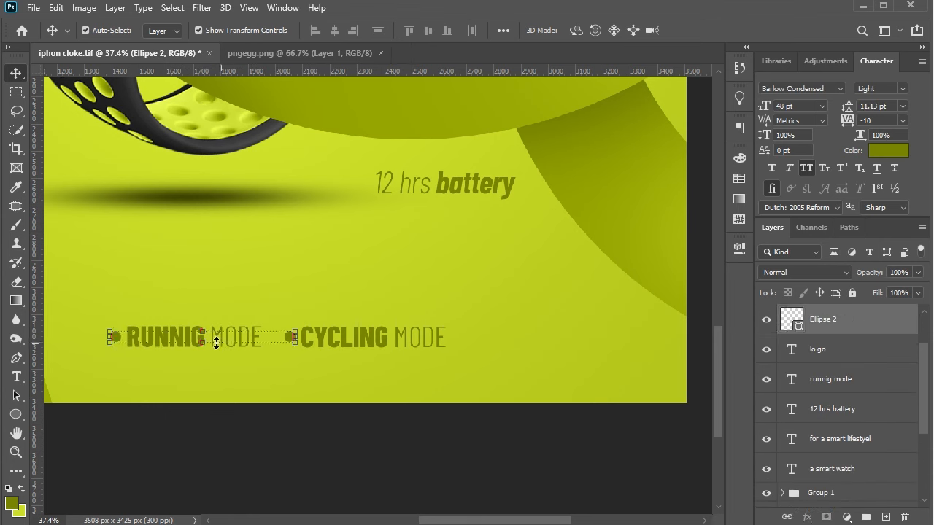
shift+click(215, 340)
shift+click(371, 339)
drag(338, 345, 379, 344)
key(ctrl+0)
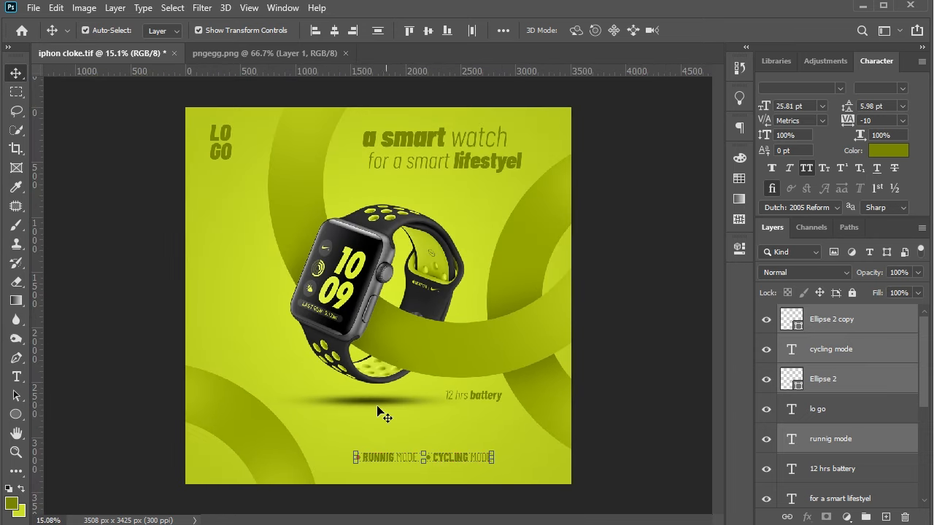
Step: Lock the gradient background layer and clear the layer selection
click(372, 502)
click(476, 478)
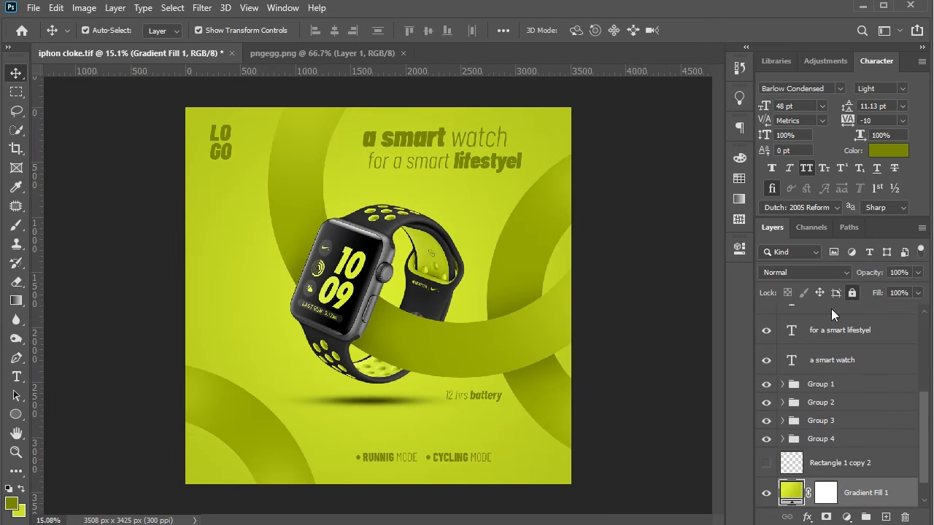
drag(497, 472, 418, 465)
click(129, 385)
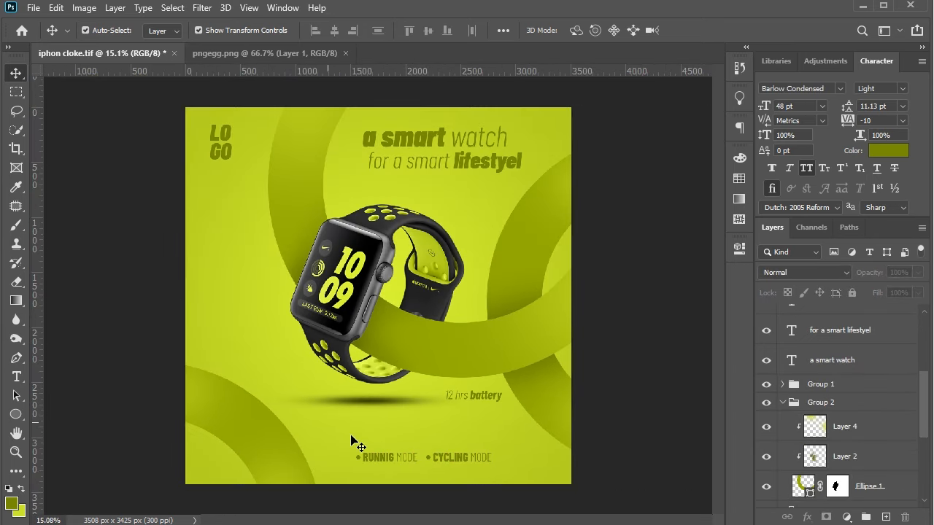
Step: Duplicate the "LO GO" text into the space left of the watch and change the copy to "50% OFF!" on two lines
drag(227, 159, 214, 285)
scroll(214, 285, up, 1)
double_click(214, 283)
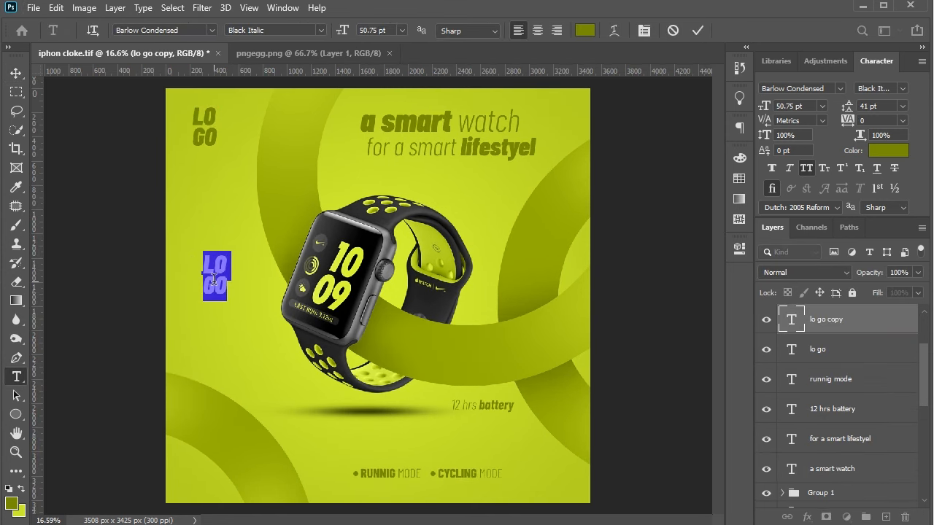
text(50%)
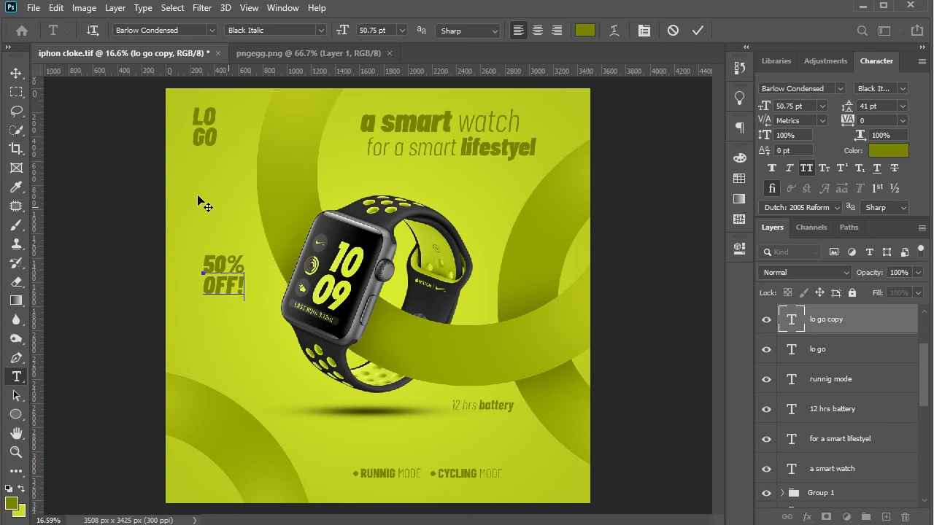
Step: Duplicate the "50% OFF!" text, enlarge one version to 83.65 pt and place it behind the smaller one
click(15, 73)
scroll(139, 267, up, 2)
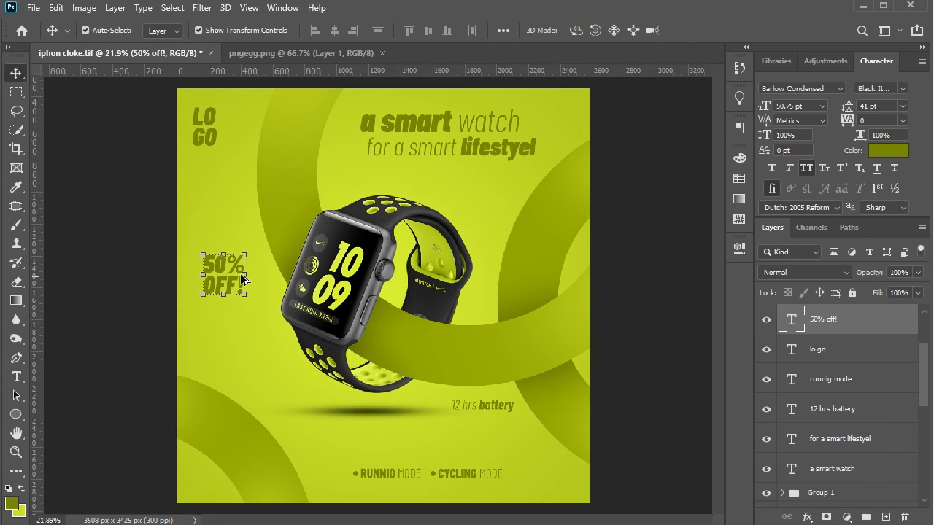
drag(257, 283, 249, 247)
key(Return)
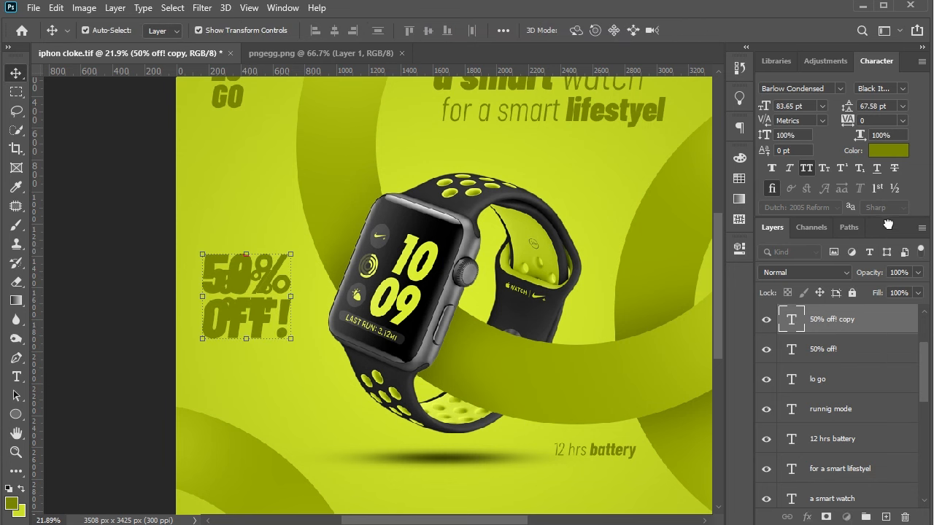
drag(852, 356, 854, 367)
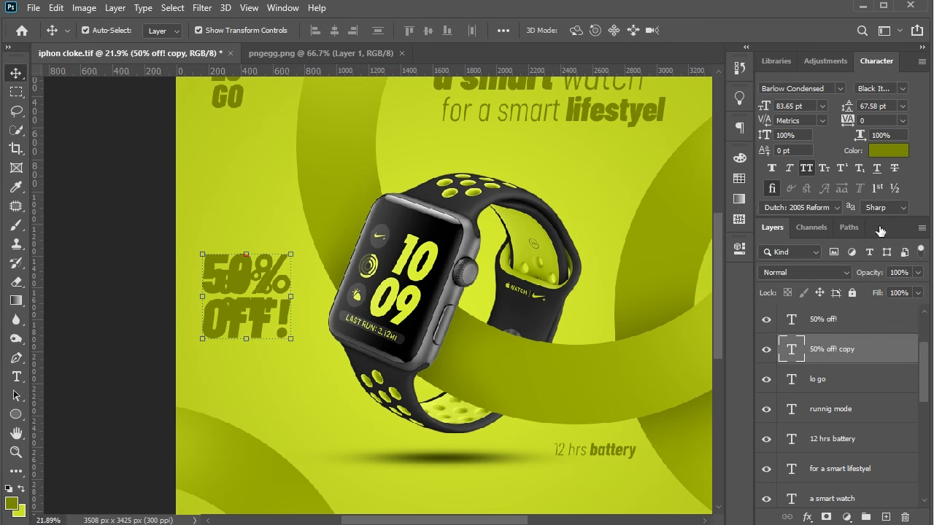
Step: Set the color of the larger "50% OFF!" text behind to the bright lime b3c405
click(881, 152)
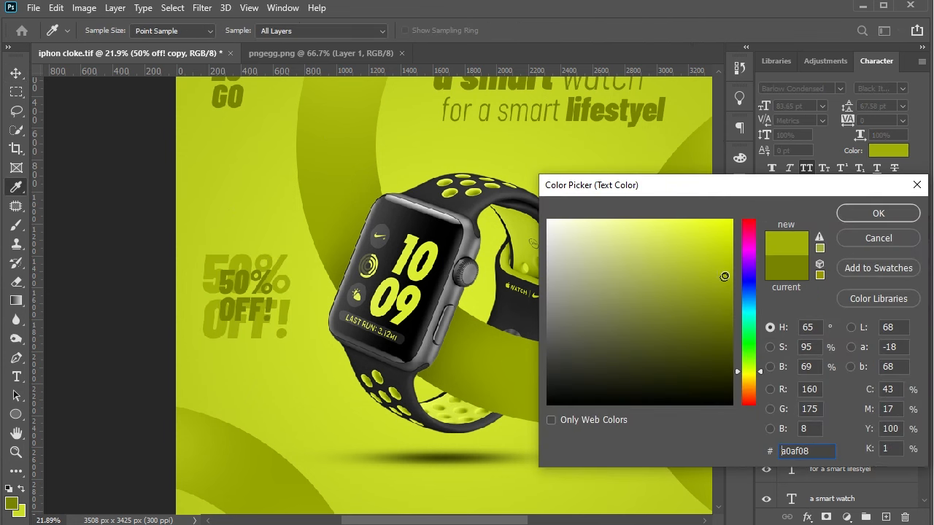
drag(725, 276, 729, 263)
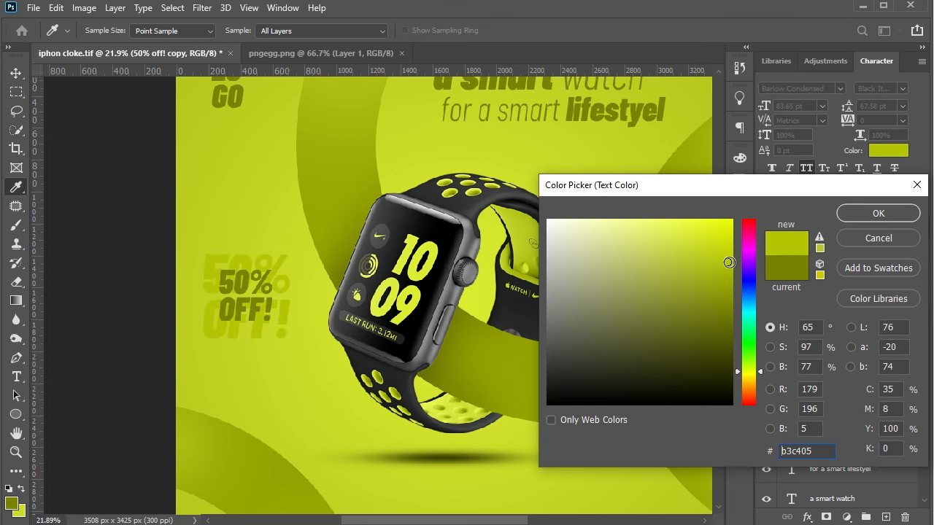
click(879, 214)
Step: Move the "for a smart lifestyel" headline line slightly down, away from the line above
scroll(163, 304, down, 3)
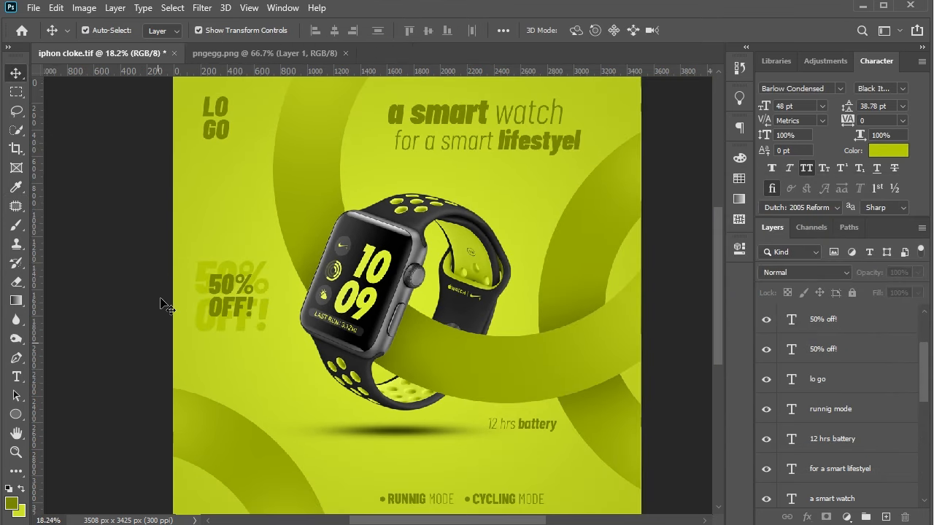
click(485, 173)
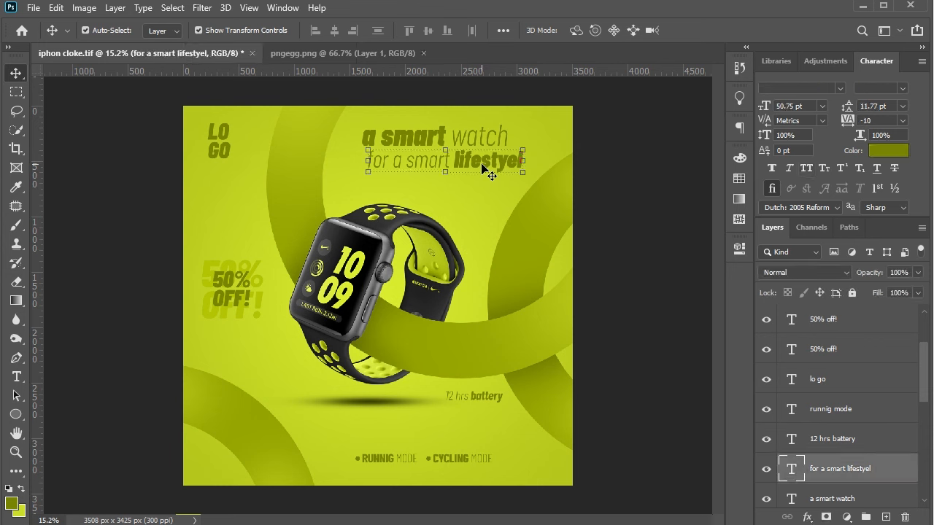
click(611, 232)
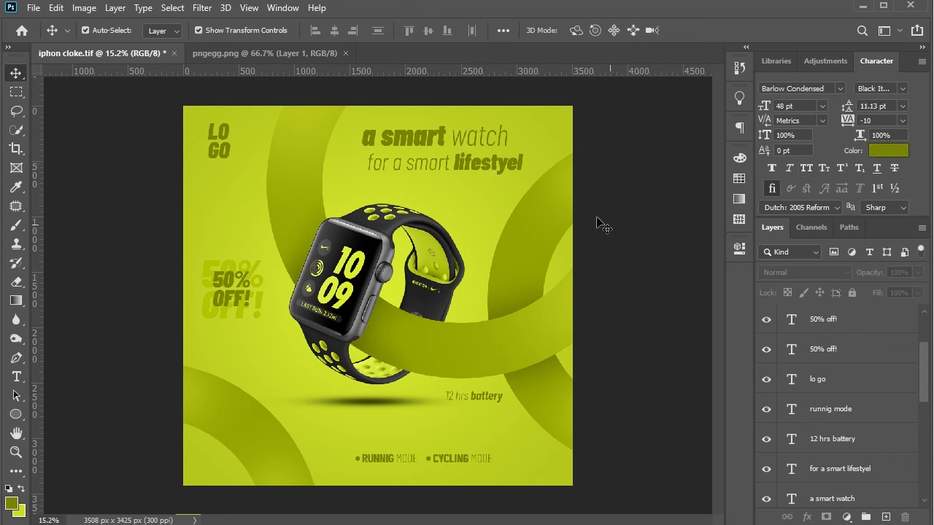
Step: Stamp all visible layers into a new top layer and convert it to a smart object
key(ctrl+shift+alt+e)
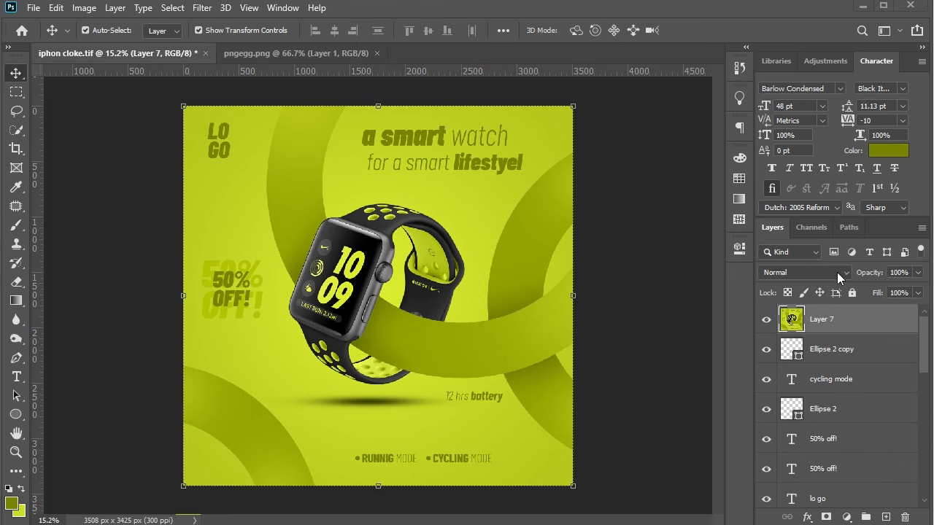
right_click(838, 317)
click(661, 191)
Step: Add 5.82% uniform, monochromatic noise to the merged smart object
click(202, 7)
mouse_move(235, 215)
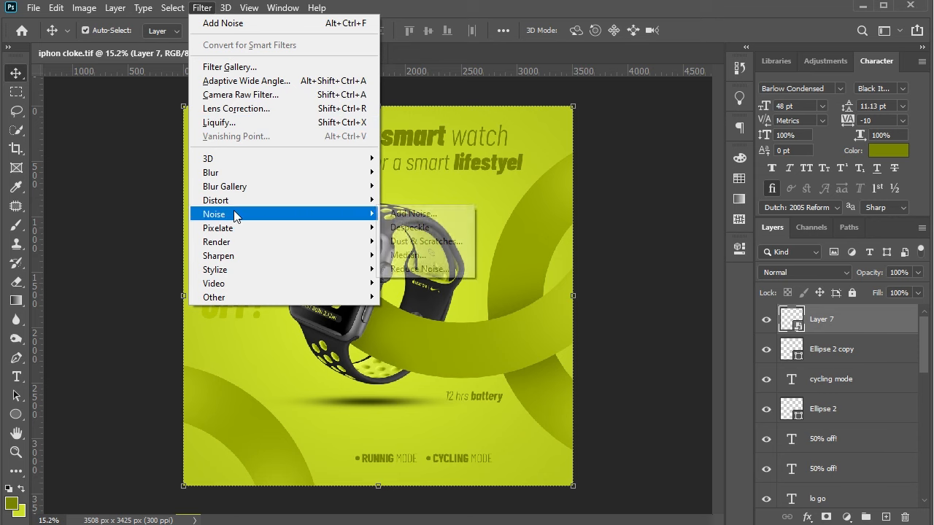
click(412, 213)
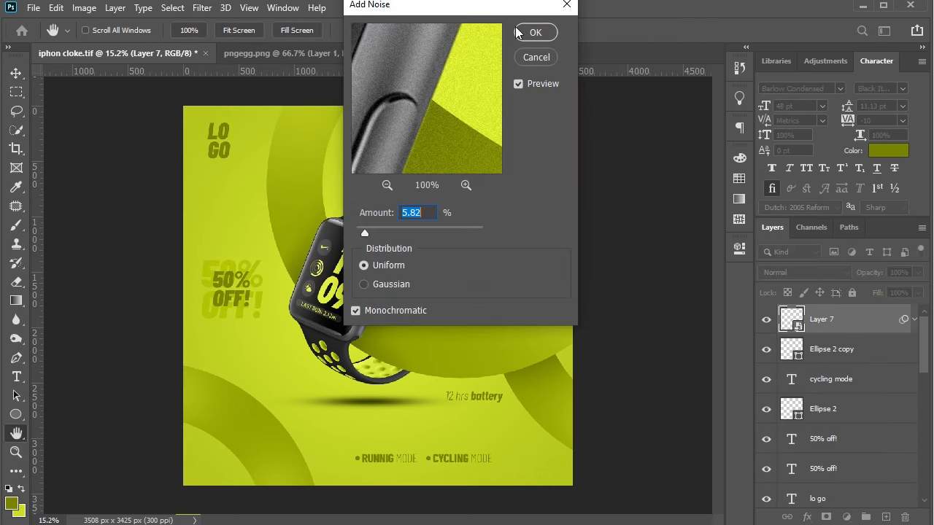
drag(470, 9, 670, 62)
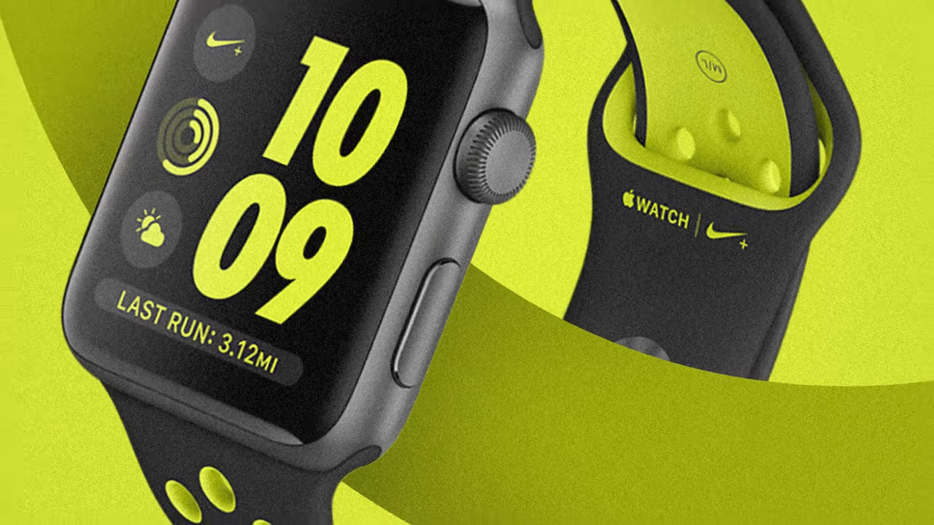